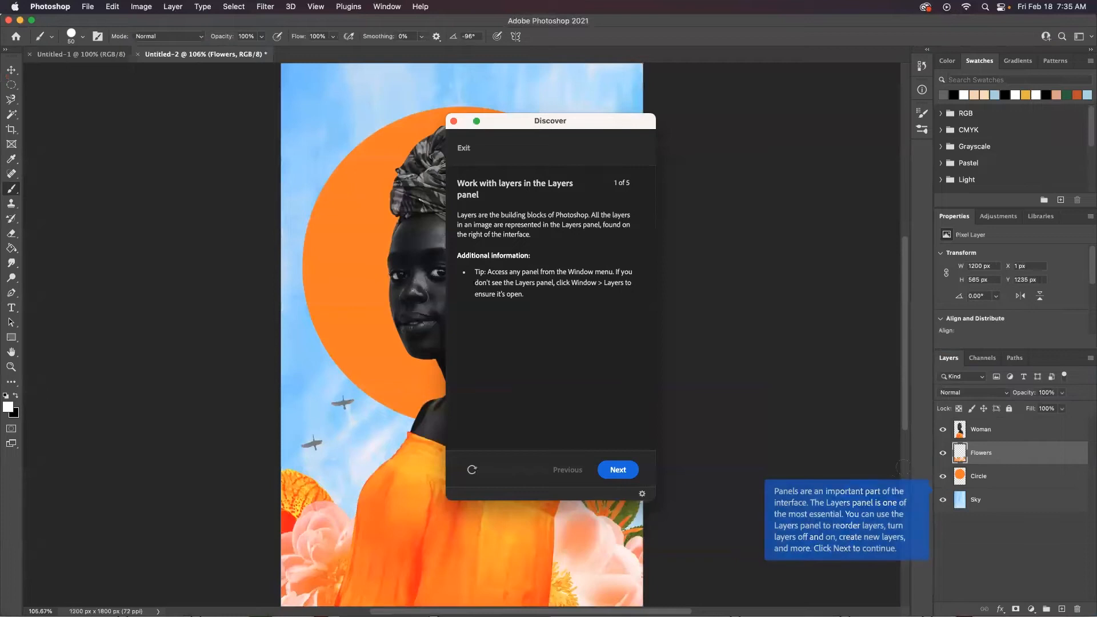
- Reorder the layers so that the Flowers layer sits above the Woman layer
left_click(1010, 454)
left_click_drag(1010, 454, 1009, 441)
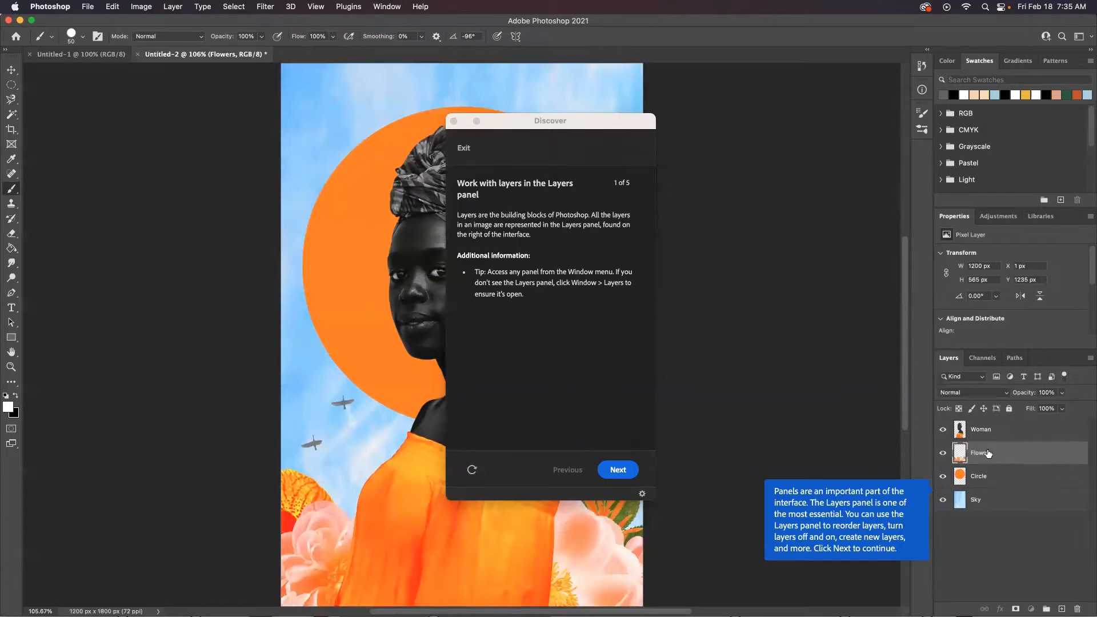
left_click(606, 474)
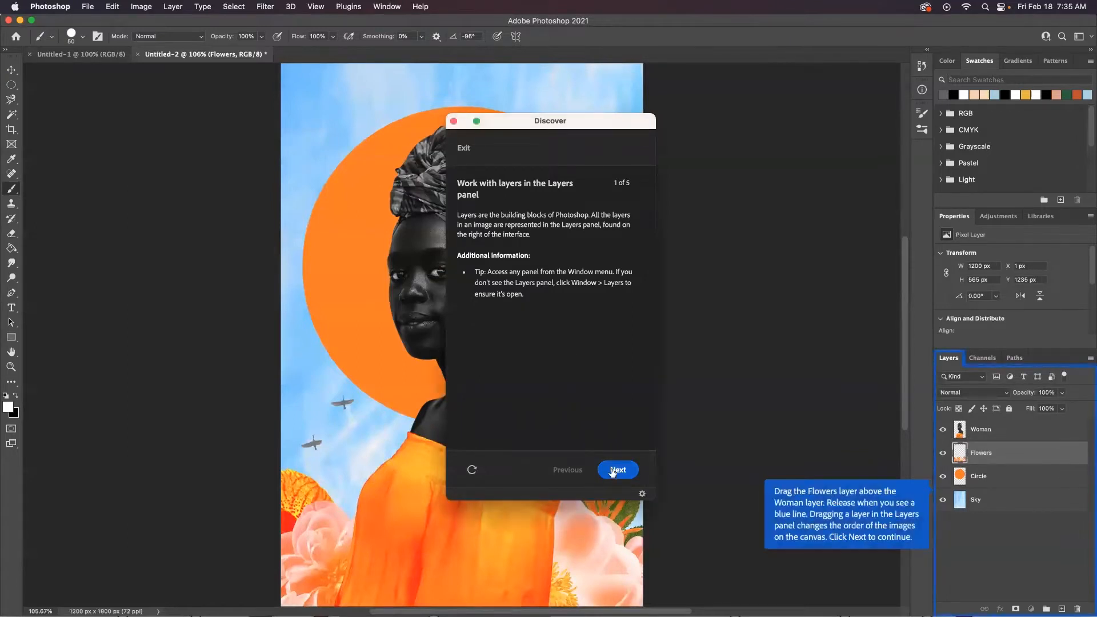
left_click_drag(1003, 461, 1000, 428)
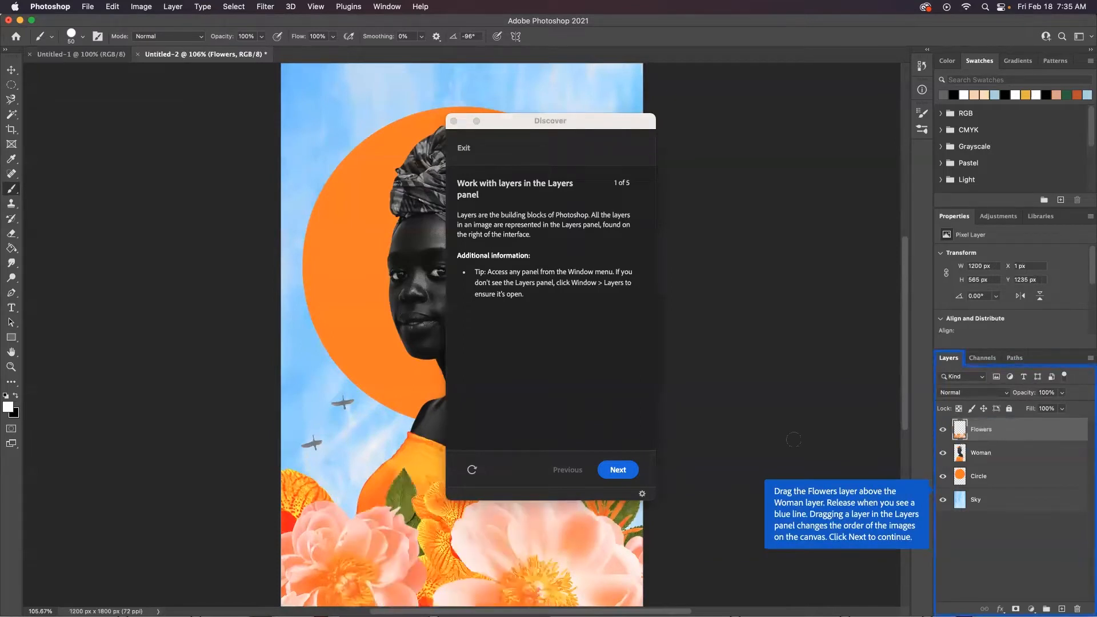
- Hide the Woman layer and advance the tutorial to its Toolbar part
left_click(613, 470)
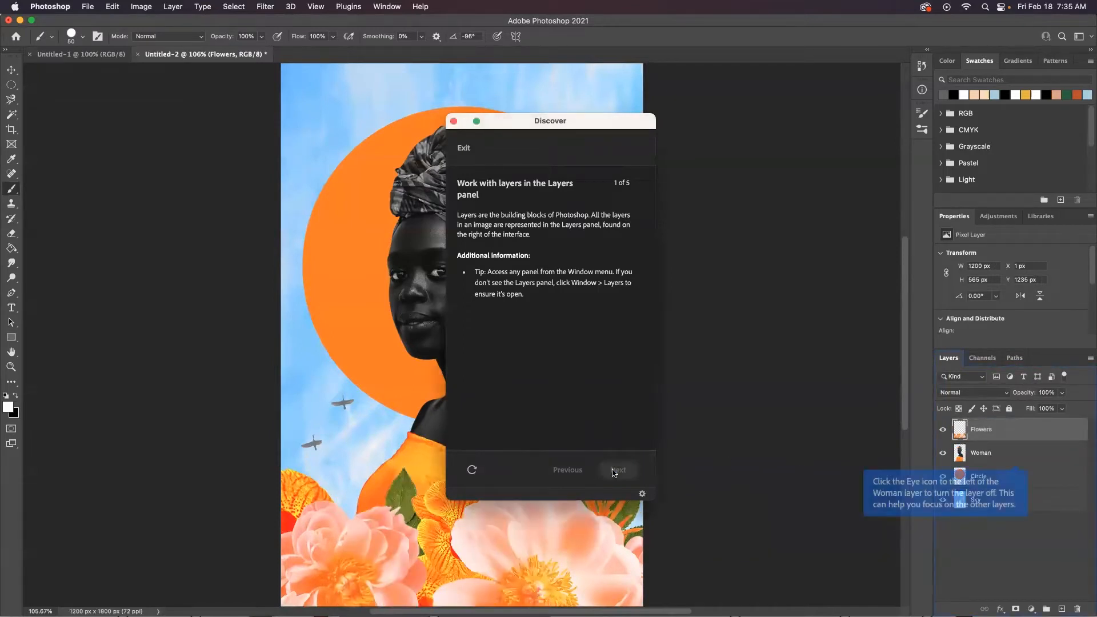
left_click(943, 453)
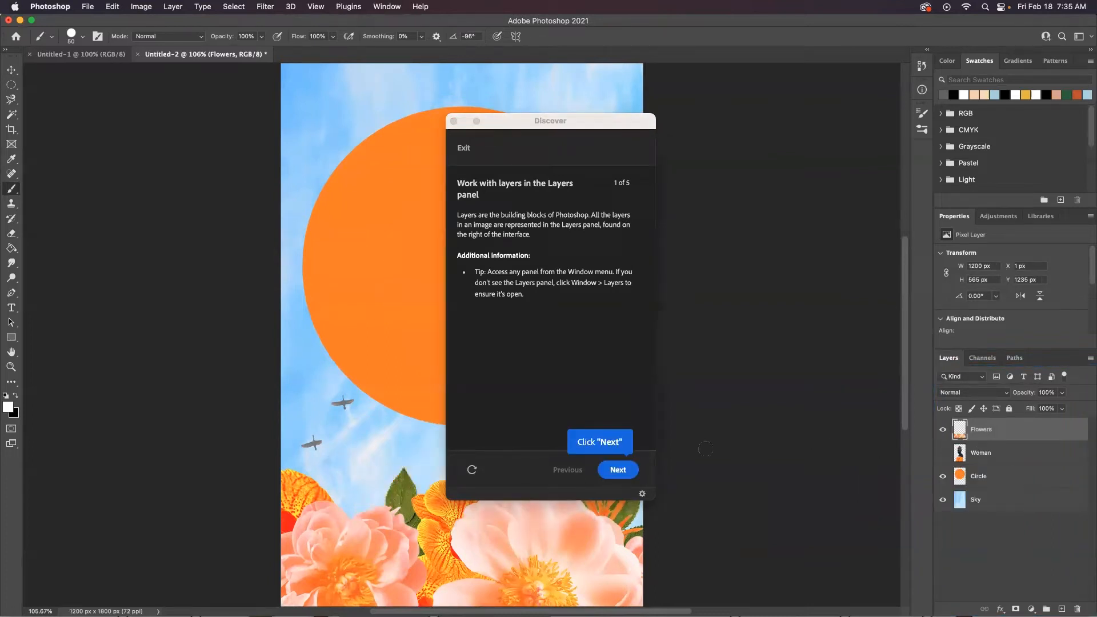
left_click(626, 476)
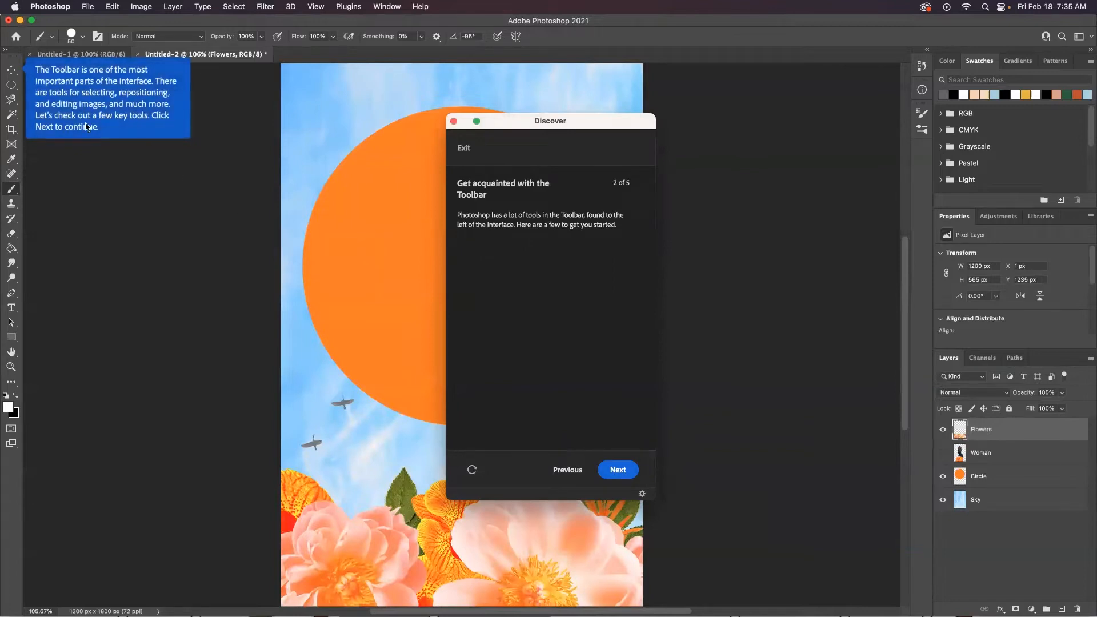
- Move the tutorial window off the artwork, zoom in on the flowers to 300% with the Zoom tool, and continue the tutorial
left_click(13, 70)
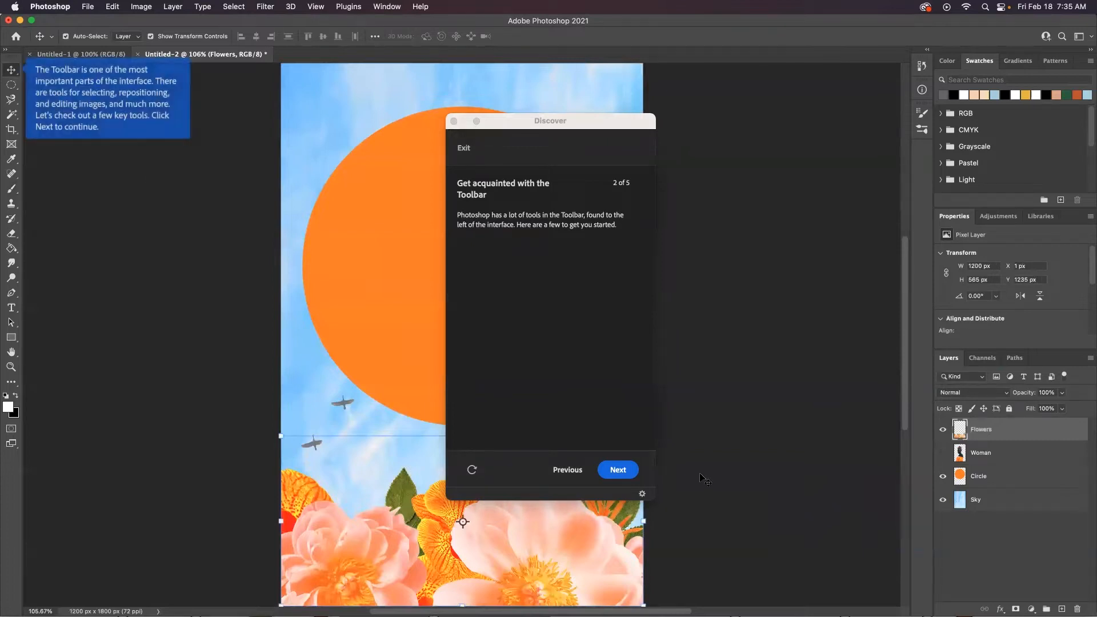
left_click(617, 470)
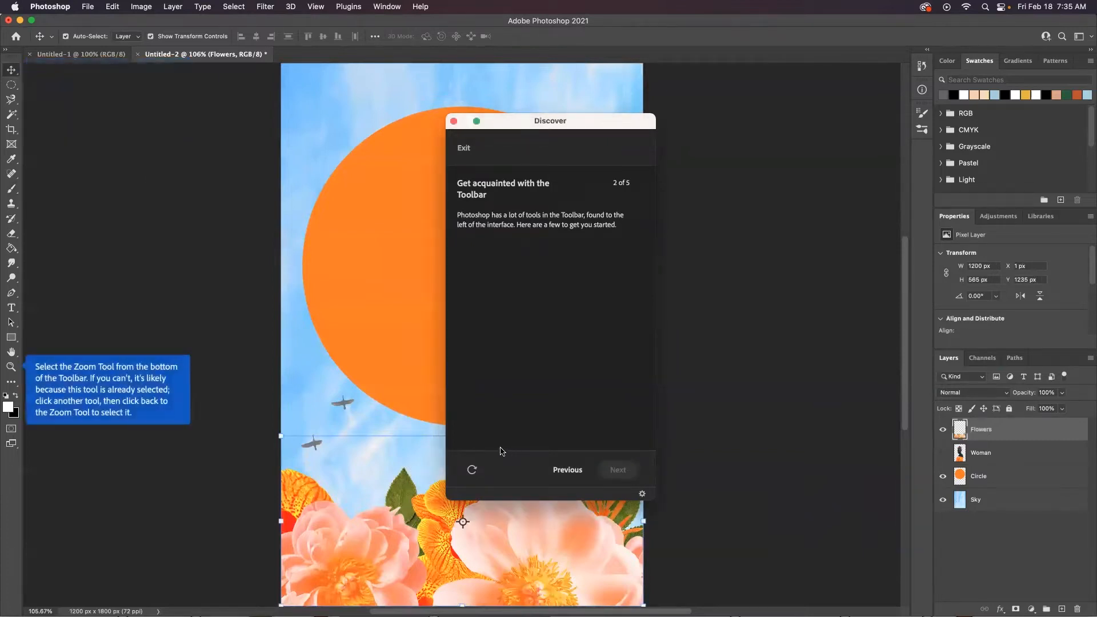
left_click(12, 368)
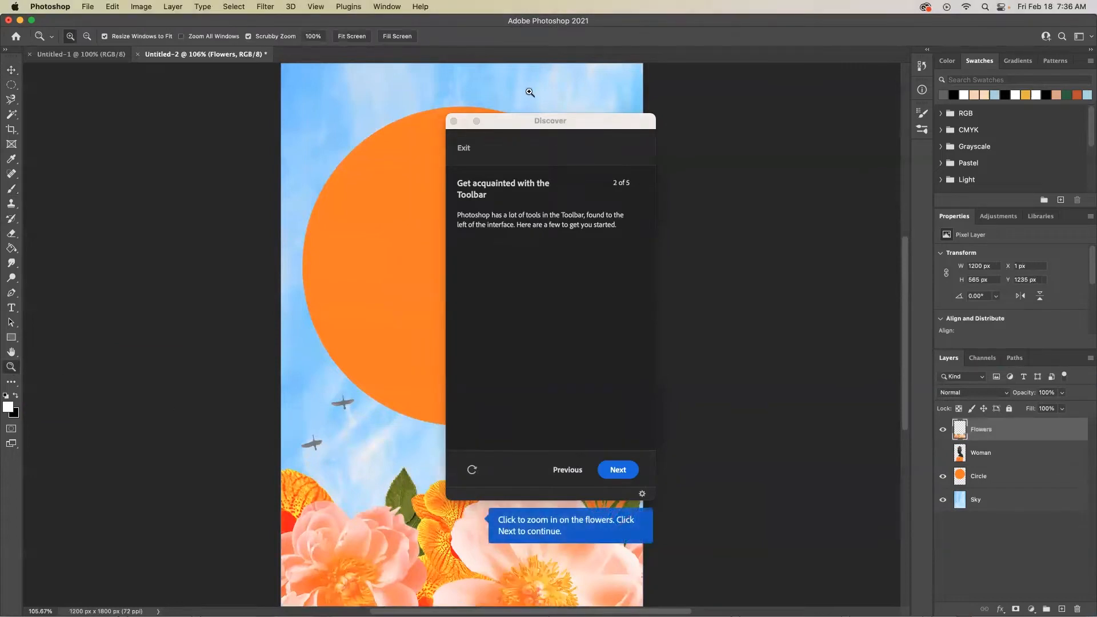
left_click_drag(522, 122, 721, 123)
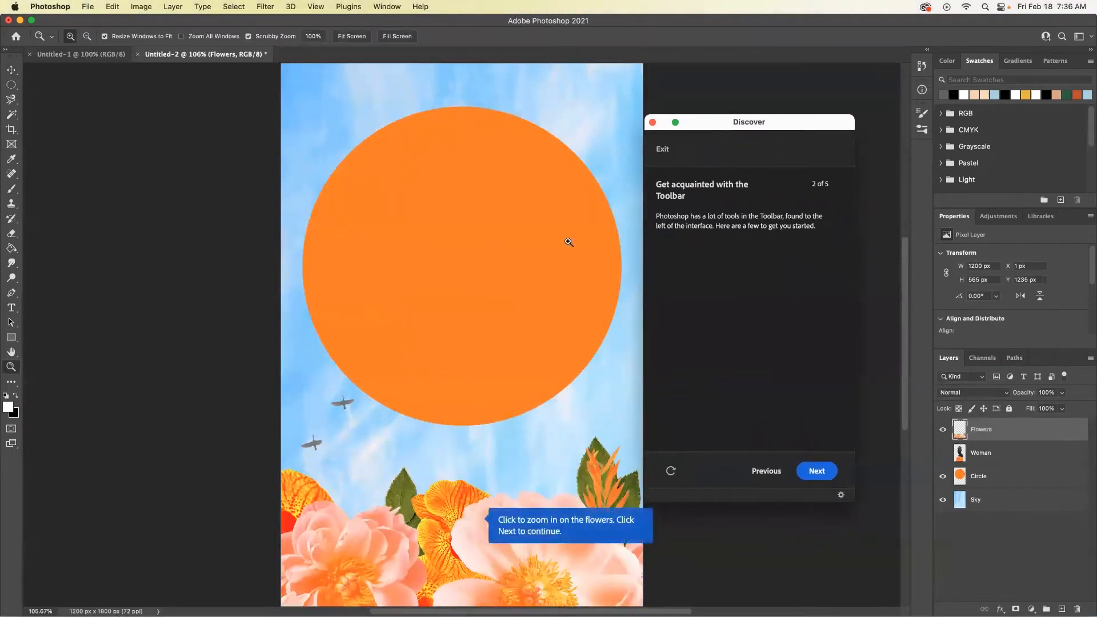
left_click(451, 512)
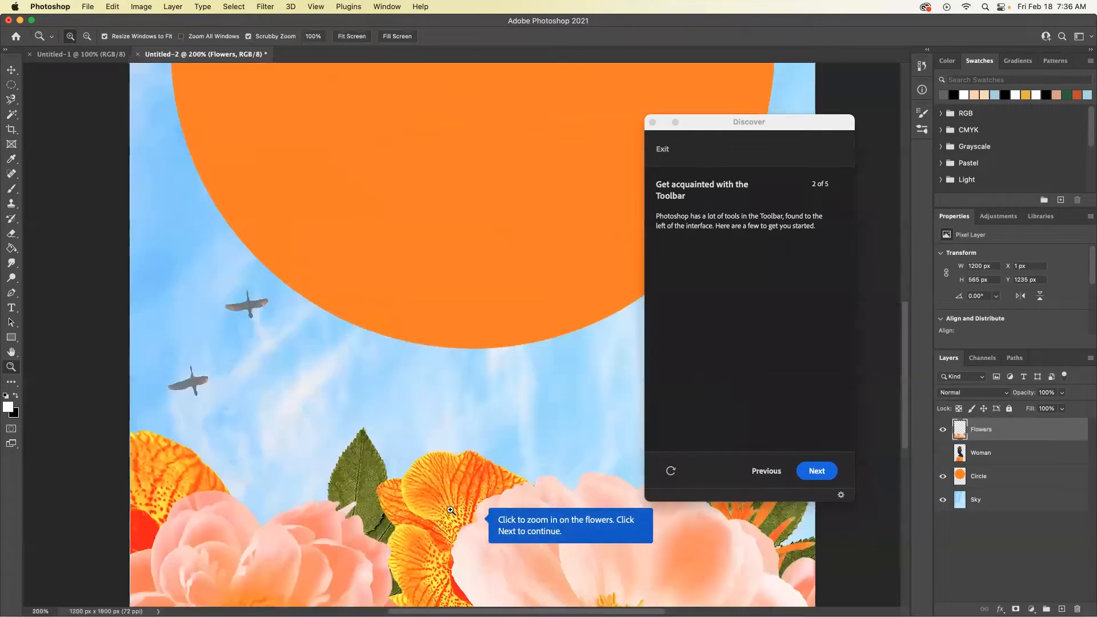
left_click(451, 510)
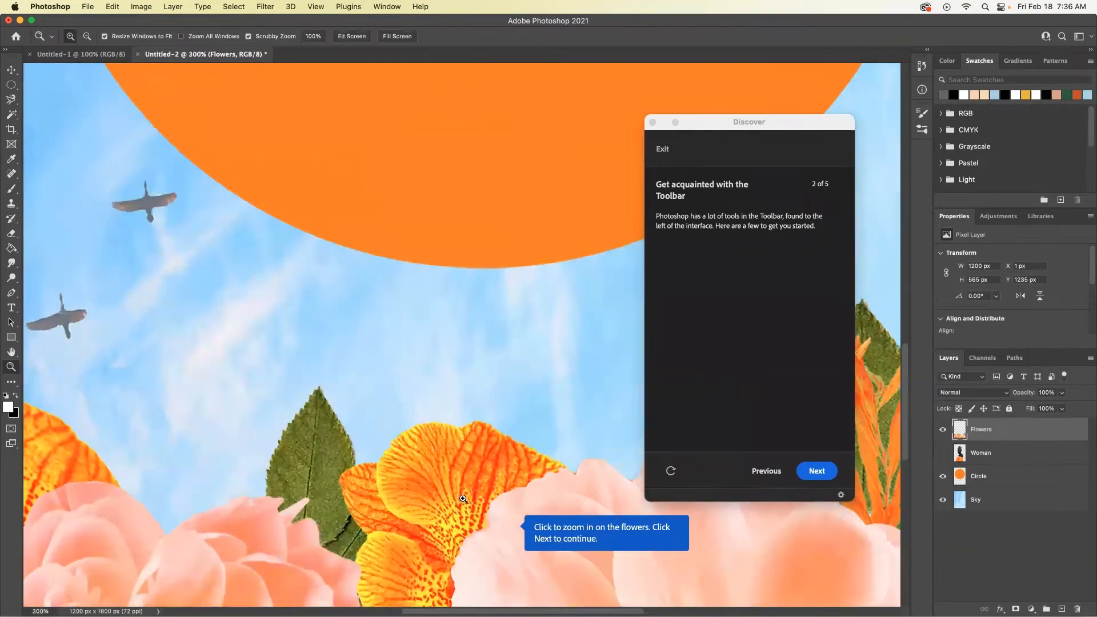
left_click(822, 474)
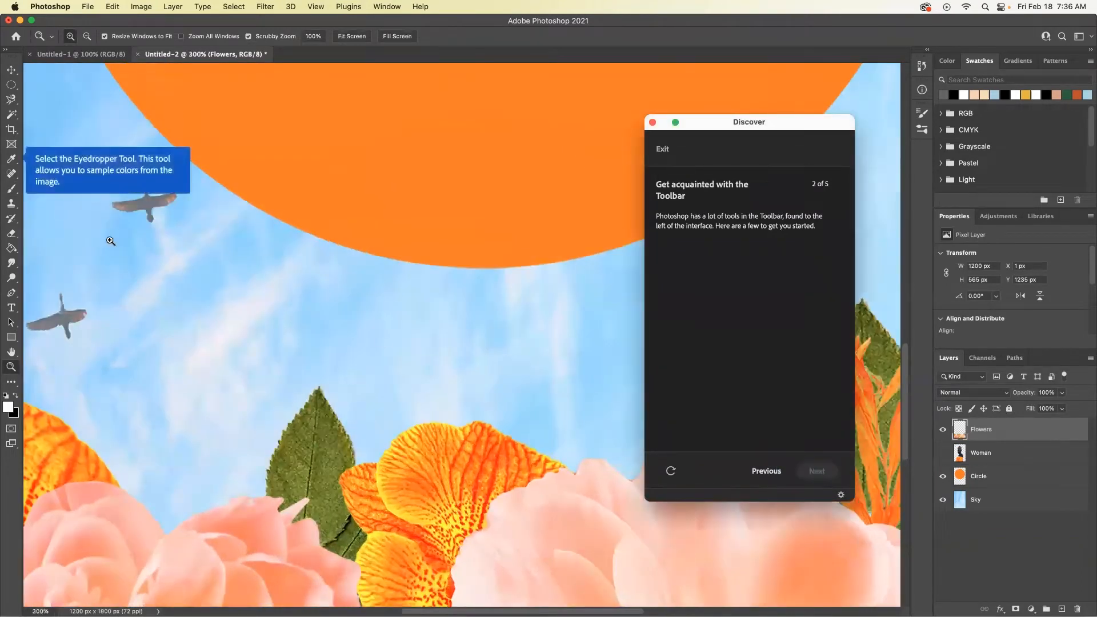
- Sample a bright yellow from the orange flower with the Eyedropper as the foreground color and continue the tutorial
left_click(12, 160)
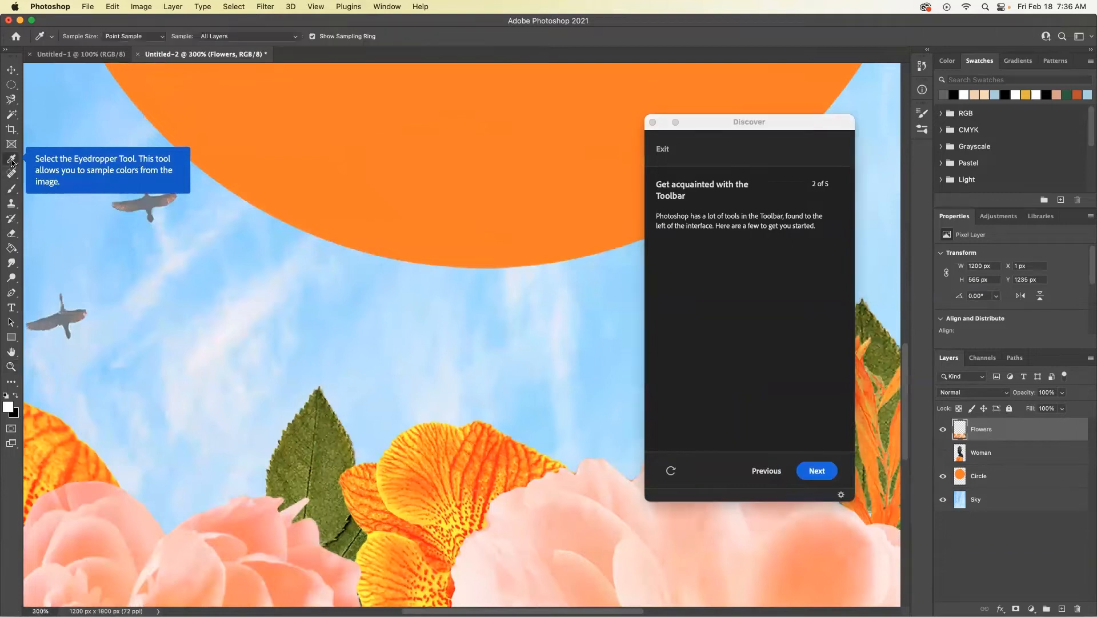
left_click(449, 521)
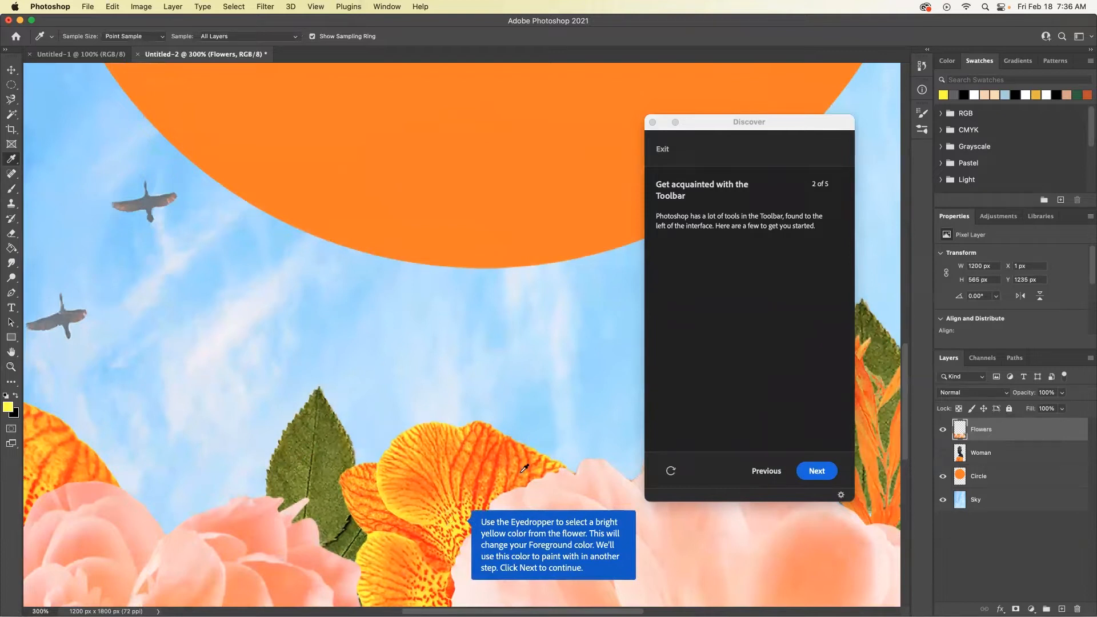
left_click(825, 475)
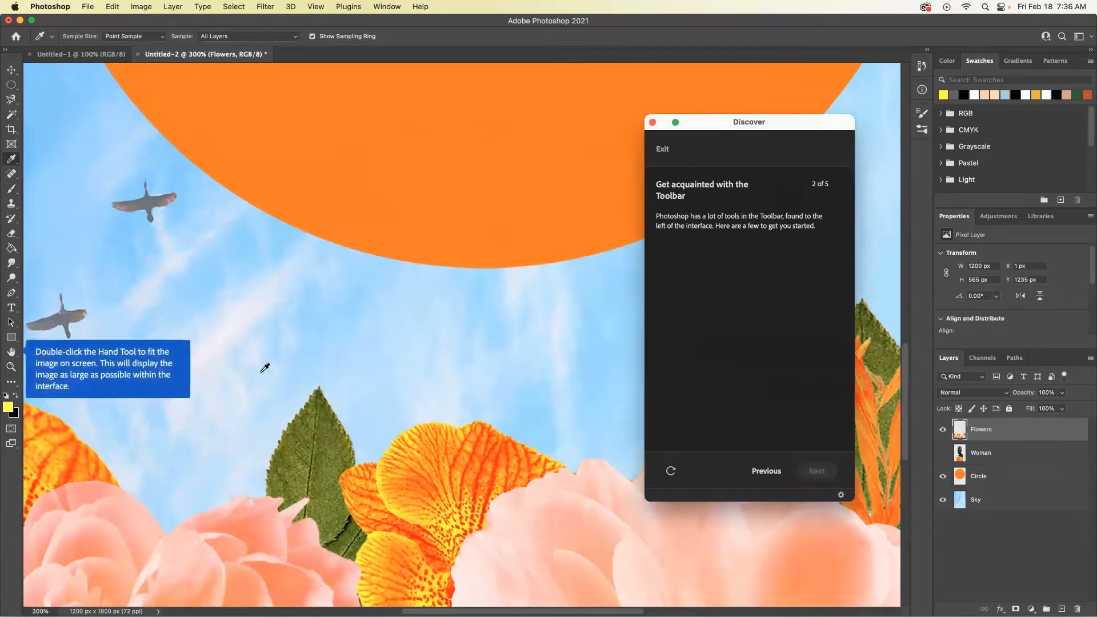
- Fit the whole image on screen with the Hand tool and advance through the tutorial's introduction to the Options bar
double_click(11, 353)
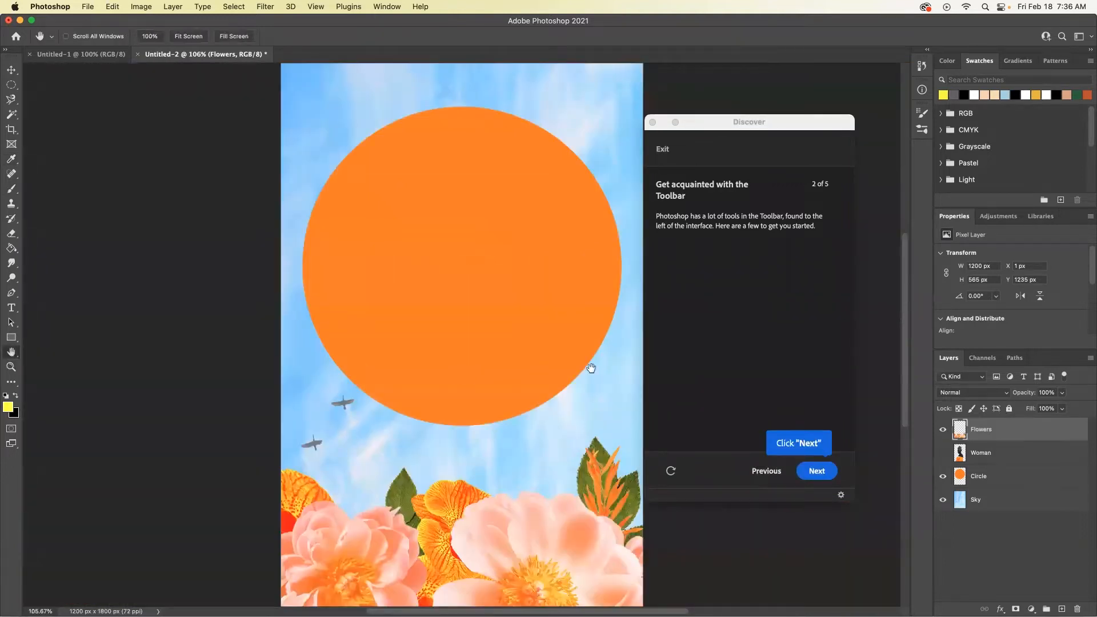
left_click(818, 472)
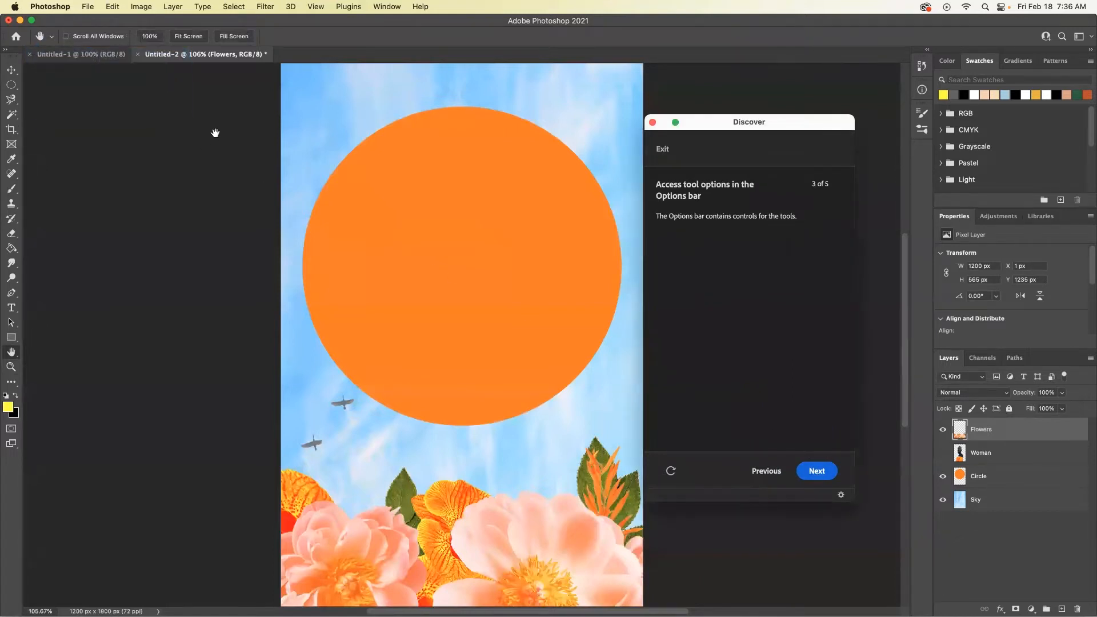
left_click(816, 472)
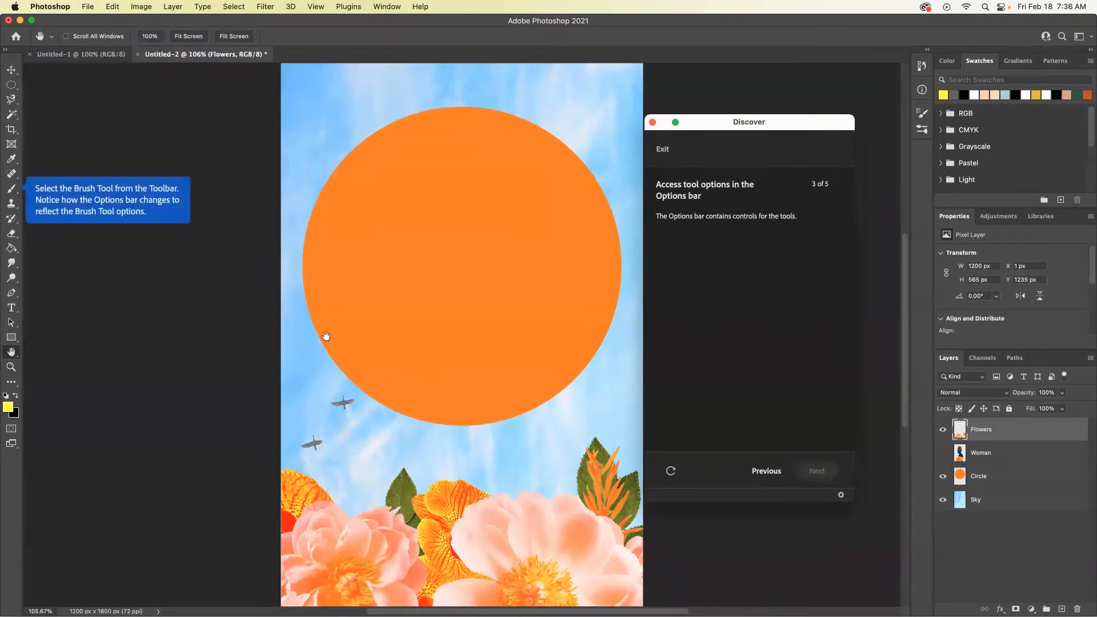
- Activate the Brush tool, set its size to 492 px, and continue the tutorial
left_click(14, 191)
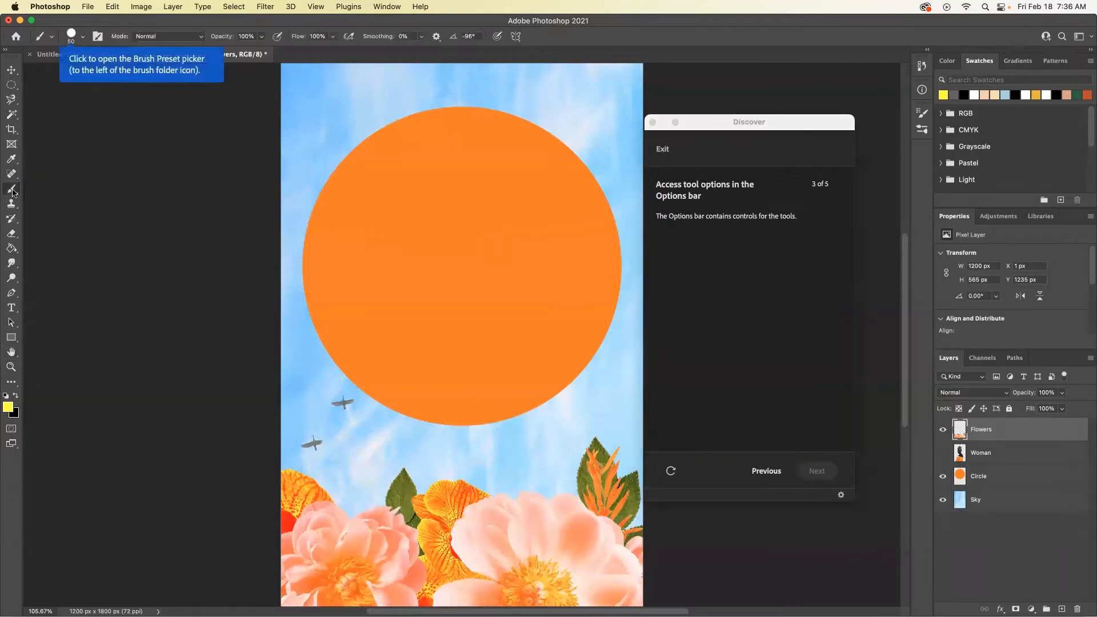
left_click(72, 35)
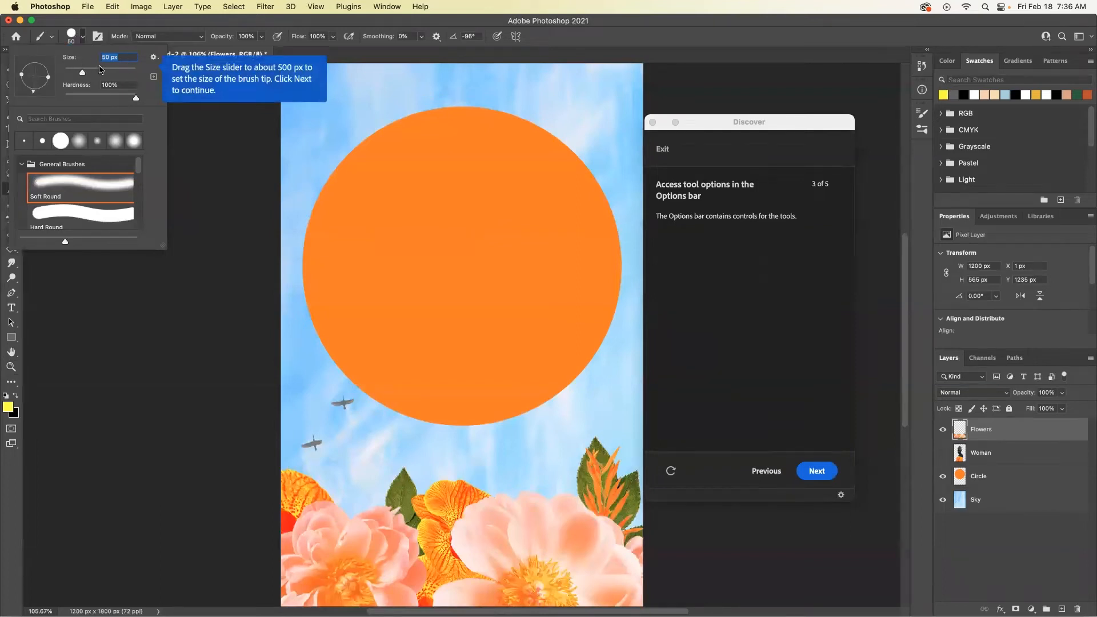
left_click_drag(84, 76, 127, 83)
left_click(816, 478)
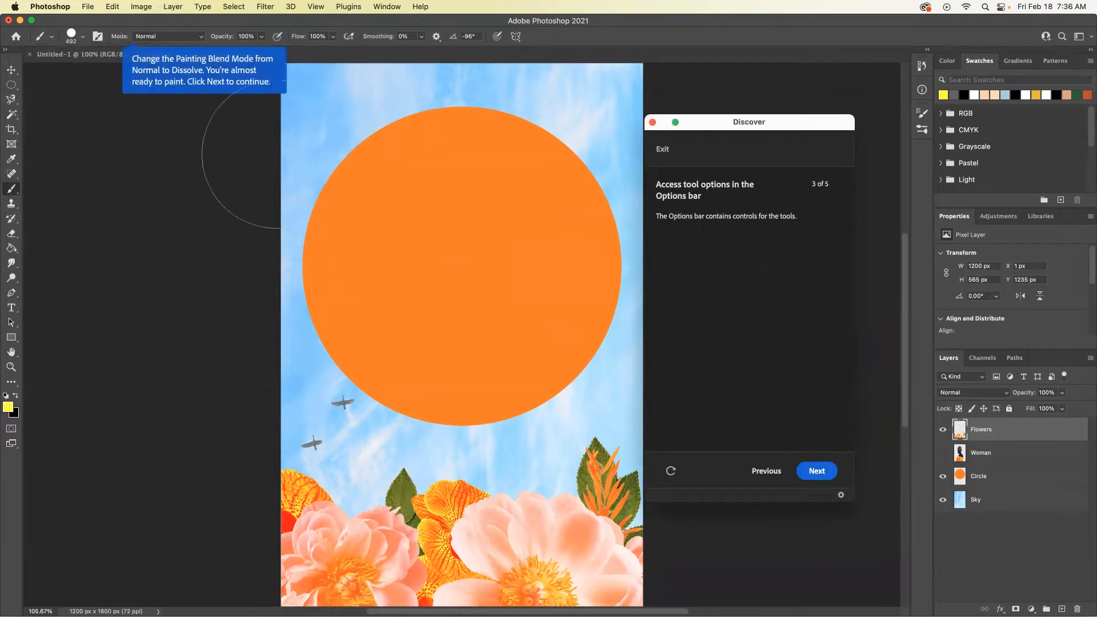
- Set the brush's painting blend mode to Dissolve and continue the tutorial
left_click(201, 37)
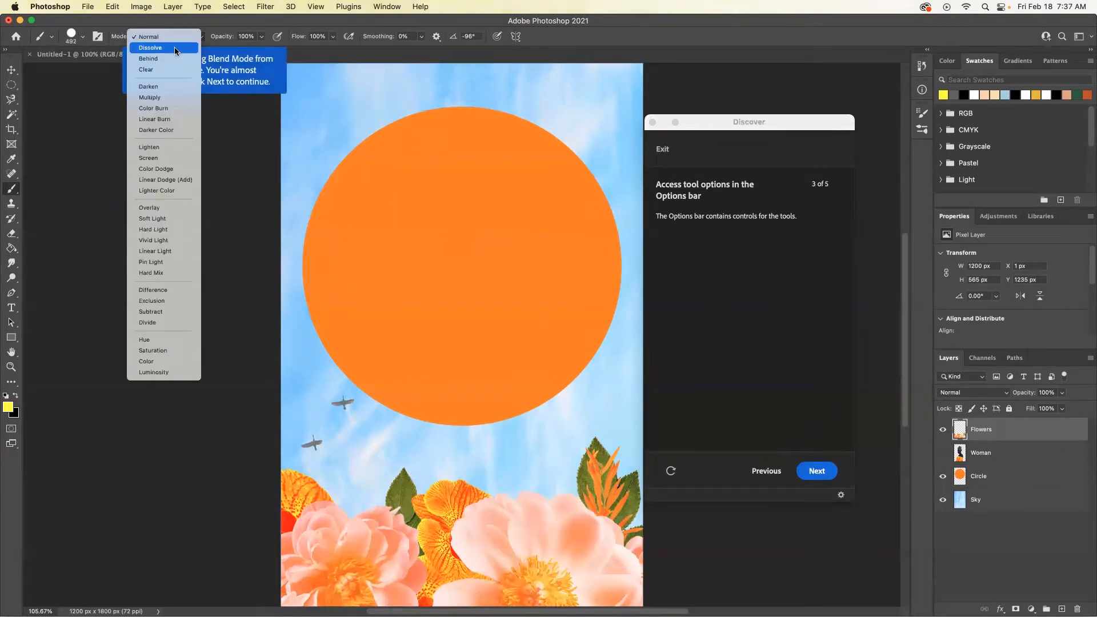
left_click(176, 48)
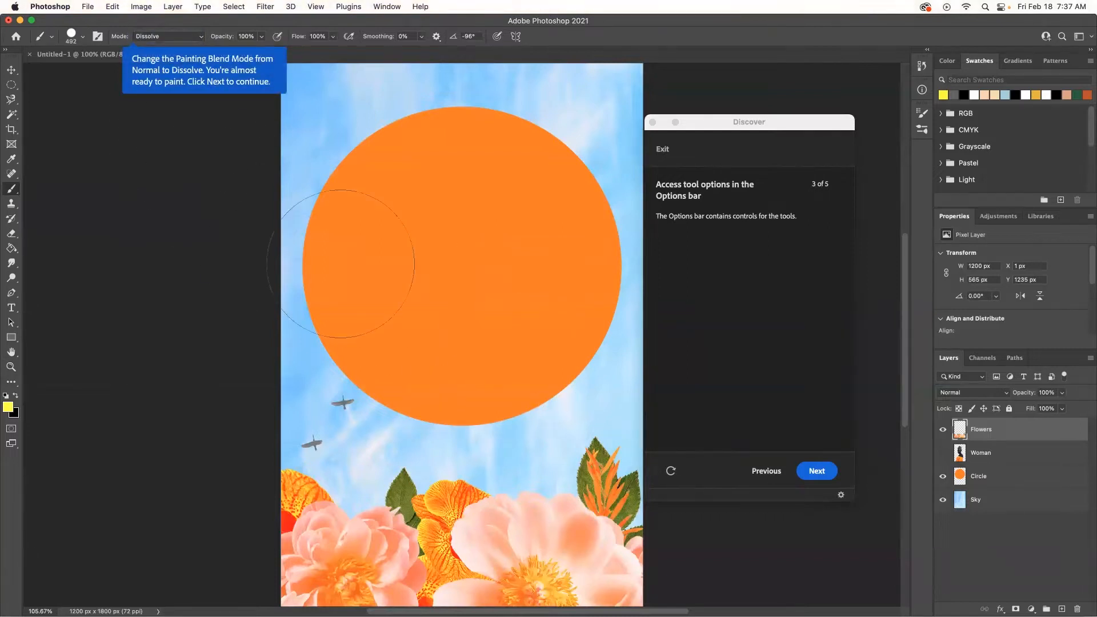
left_click(823, 475)
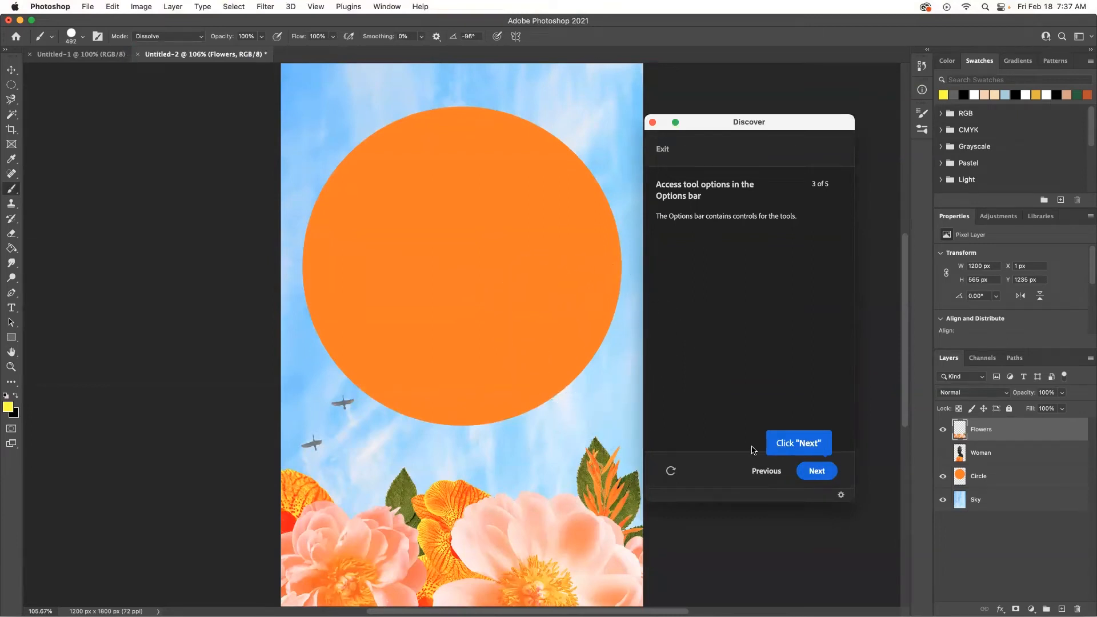
- Advance the tutorial to "Put it all together" and add a new layer directly above the Circle layer
left_click(819, 475)
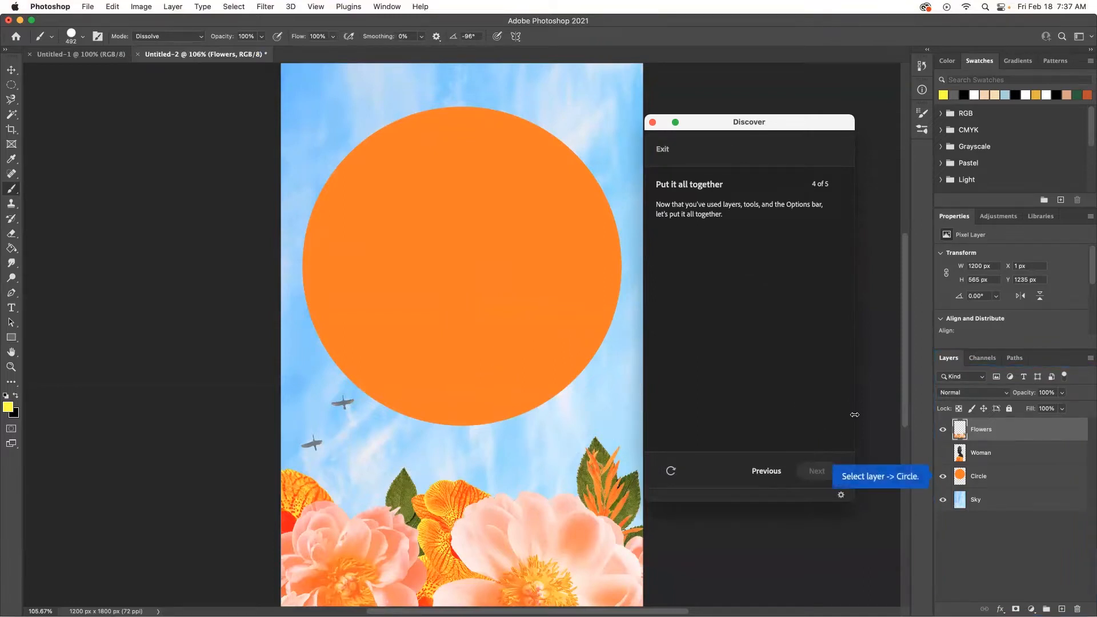
left_click(994, 481)
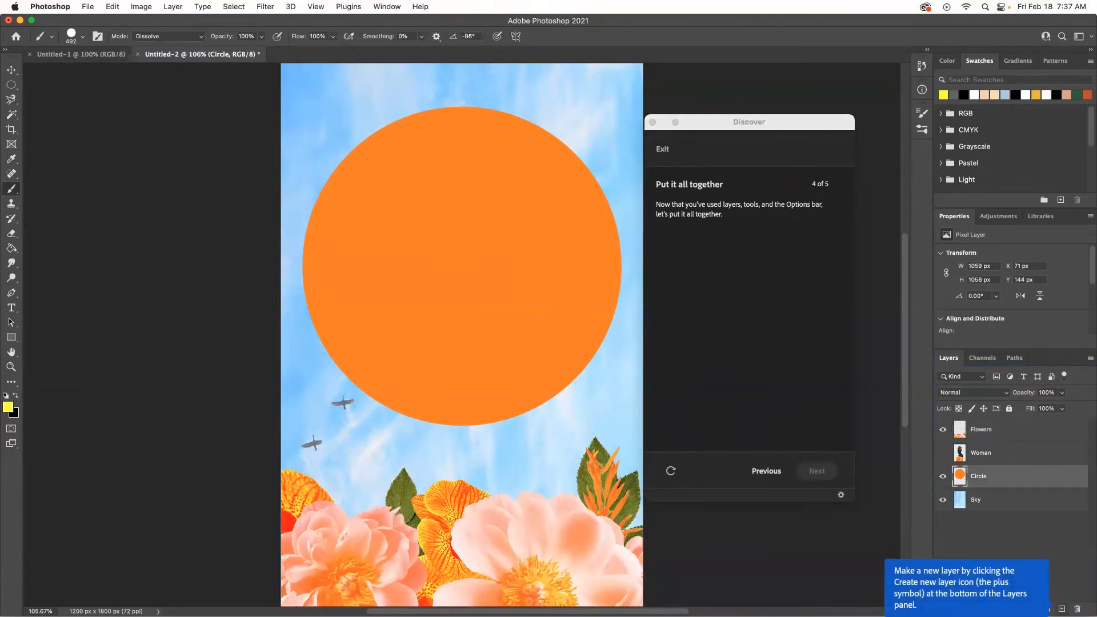
left_click(1062, 610)
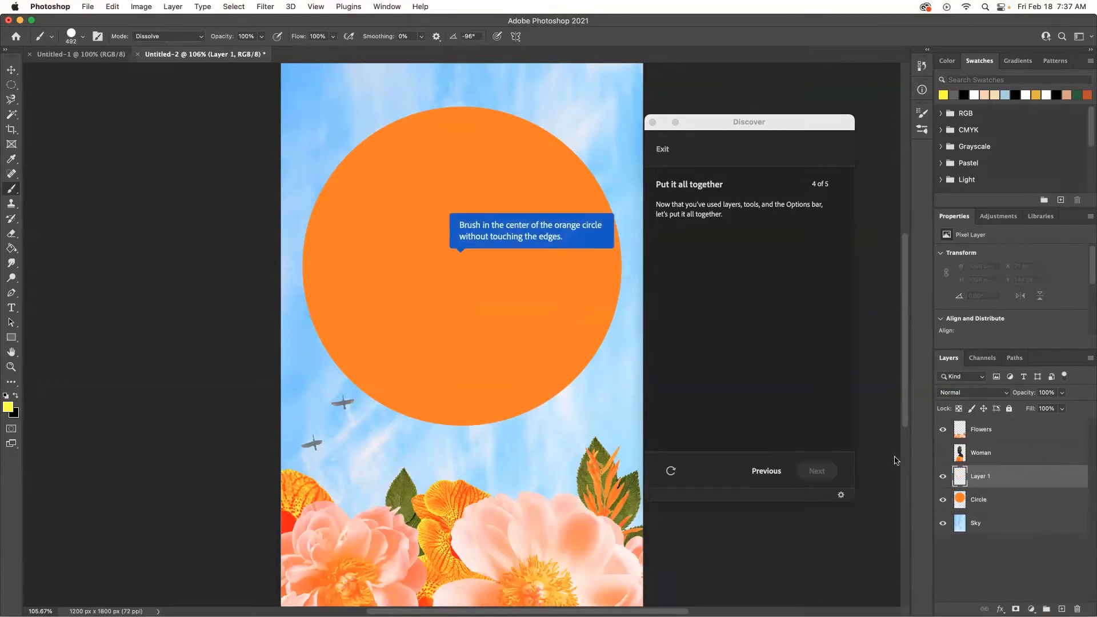
left_click(423, 232)
mouse_move(422, 233)
left_mouse_down()
mouse_move(404, 275)
mouse_move(422, 298)
mouse_move(468, 305)
mouse_move(506, 274)
mouse_move(512, 257)
mouse_move(490, 217)
mouse_move(434, 213)
left_mouse_up()
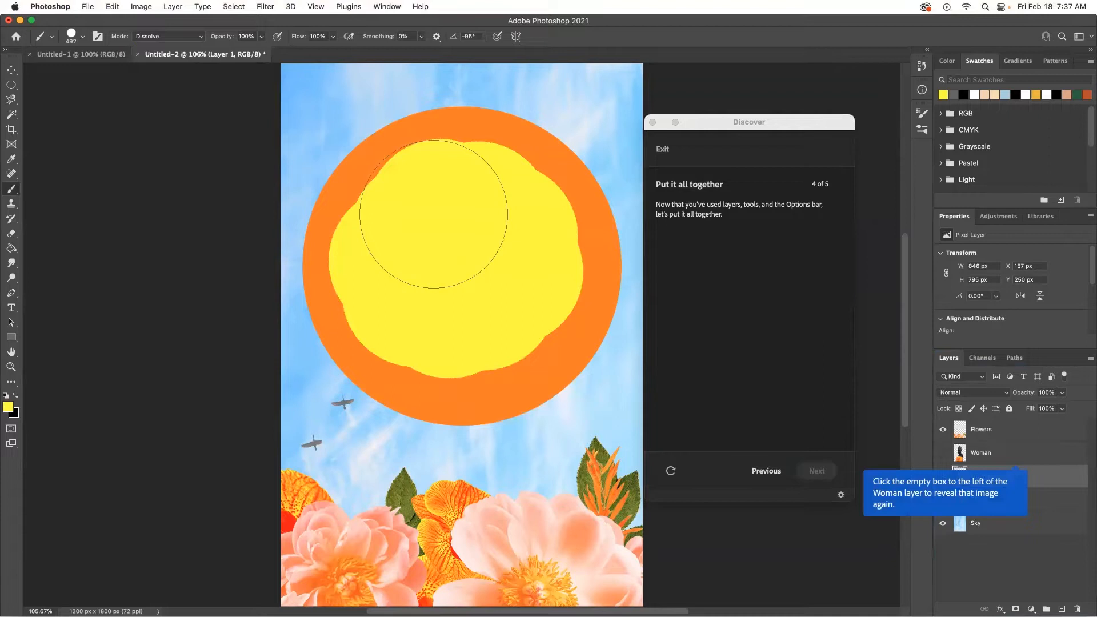
key("super+z")
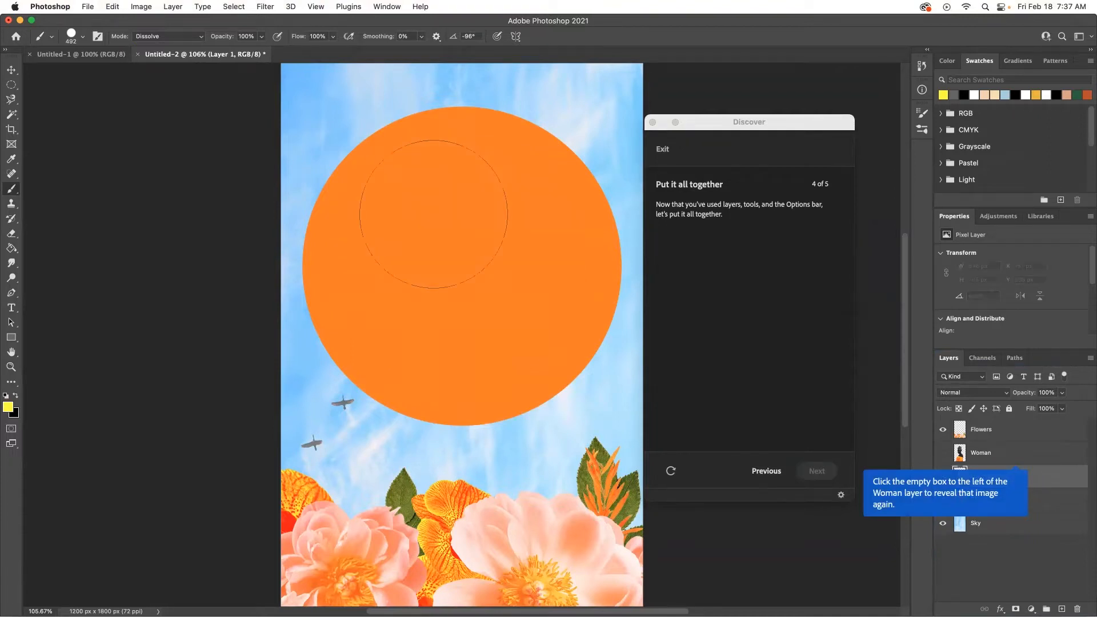
- Lower the brush hardness and paint a soft, grainy yellow glow over the center of the orange circle
left_click(76, 36)
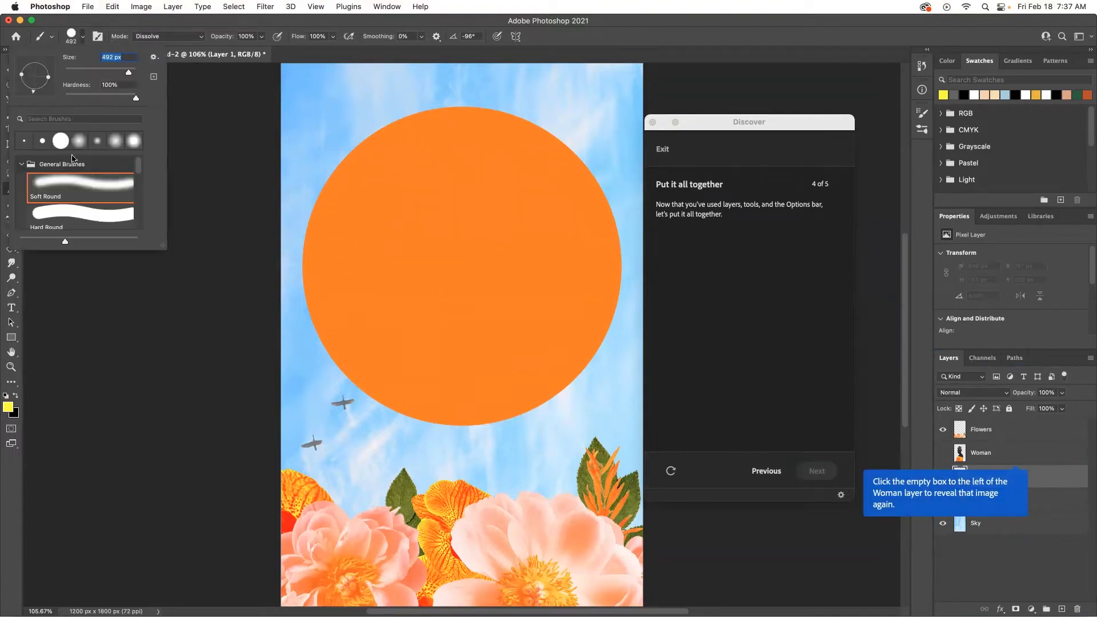
left_click_drag(136, 98, 80, 105)
mouse_move(432, 209)
left_mouse_down()
mouse_move(409, 239)
mouse_move(429, 330)
mouse_move(493, 315)
mouse_move(526, 263)
mouse_move(454, 211)
mouse_move(454, 197)
mouse_move(485, 292)
mouse_move(463, 274)
mouse_move(455, 265)
mouse_move(520, 274)
mouse_move(549, 309)
left_mouse_up()
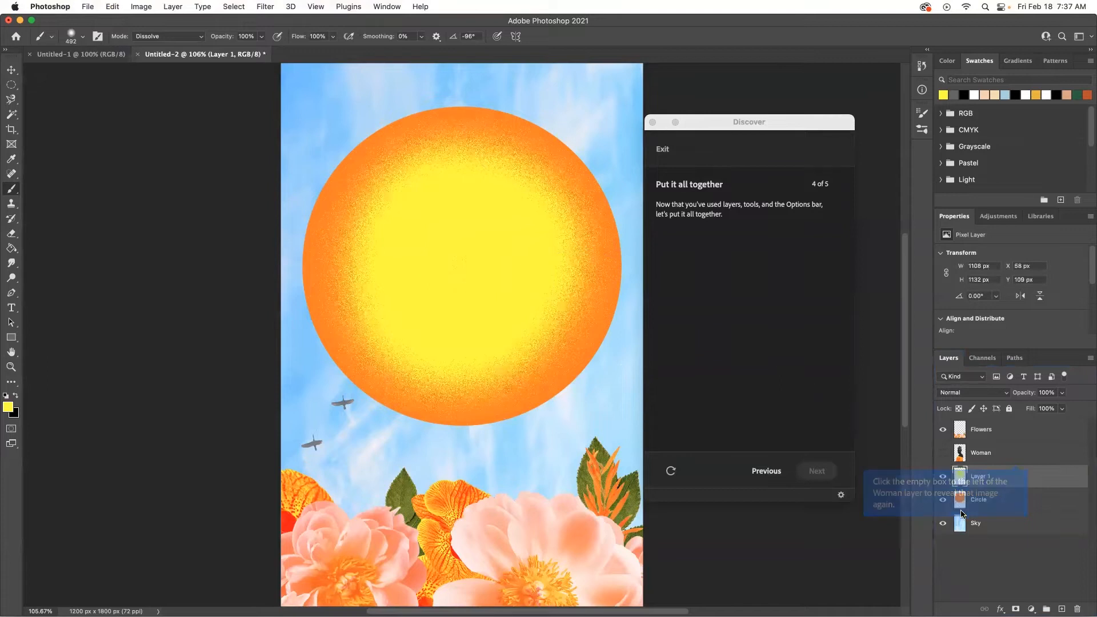
- Show the Woman layer, advance to the tutorial's last part, and make the Sky layer active
left_click(944, 454)
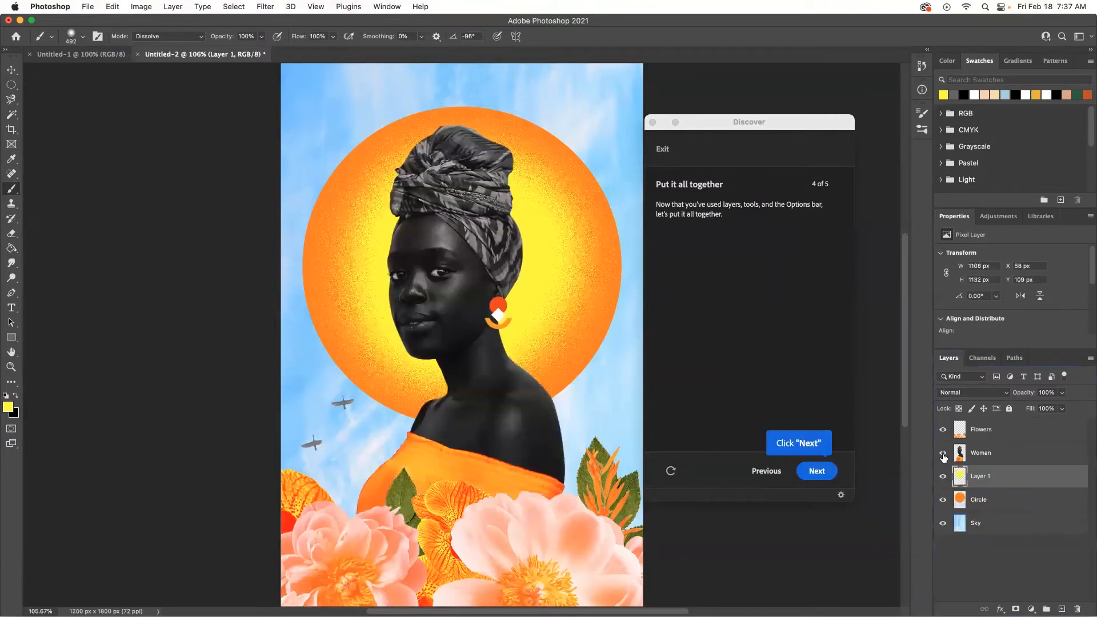
left_click(817, 474)
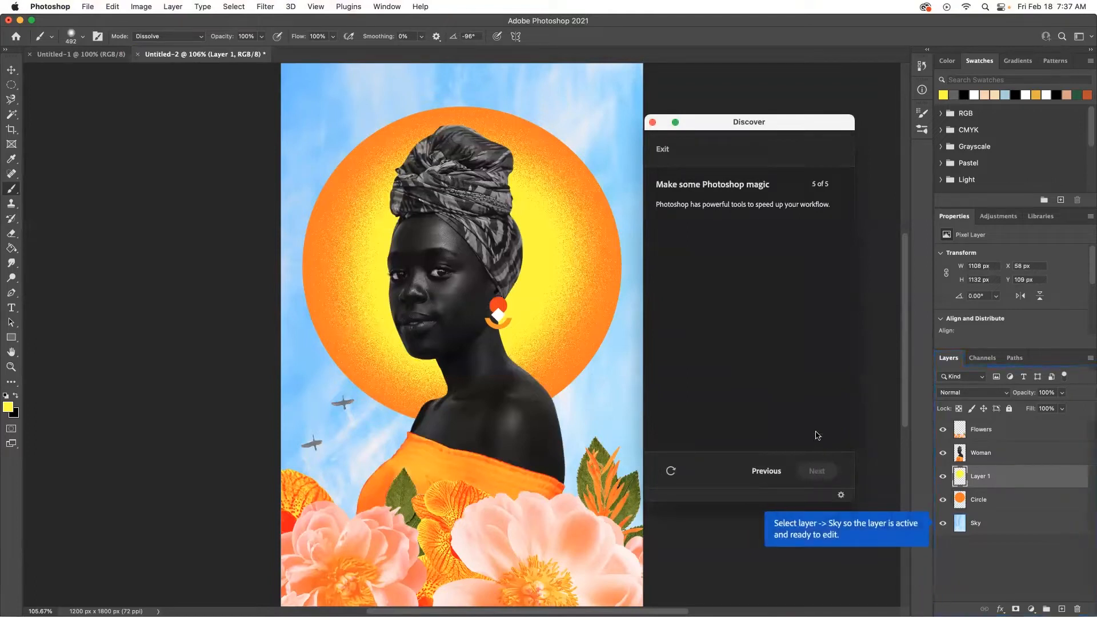
left_click(1000, 527)
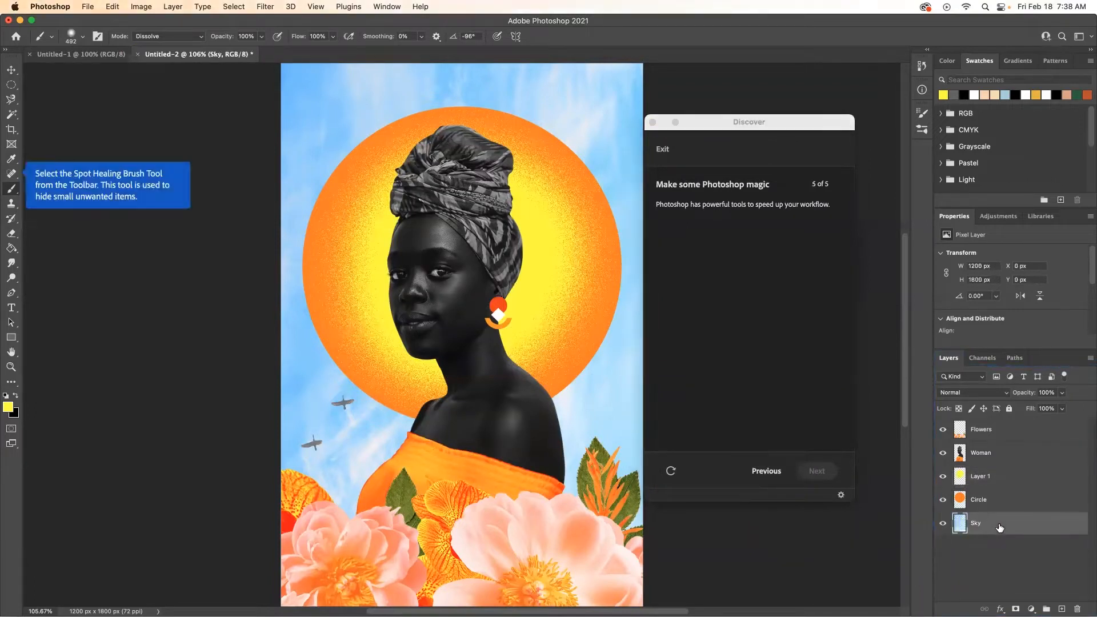
- Choose the Spot Healing Brush, set its size to 100 px, and continue the tutorial
left_click(10, 175)
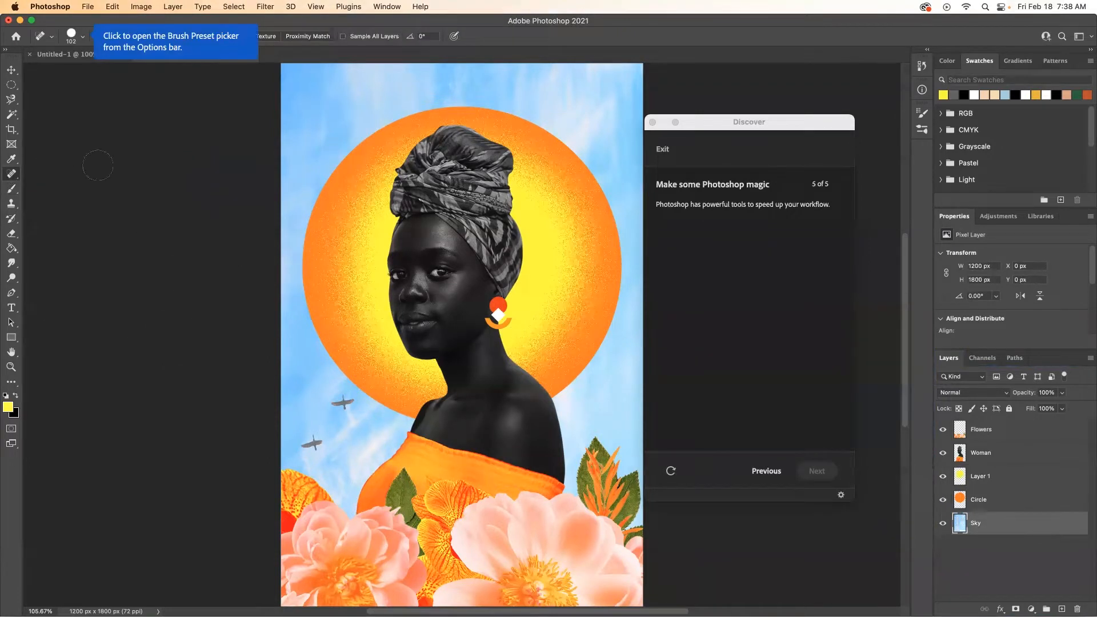
left_click(82, 39)
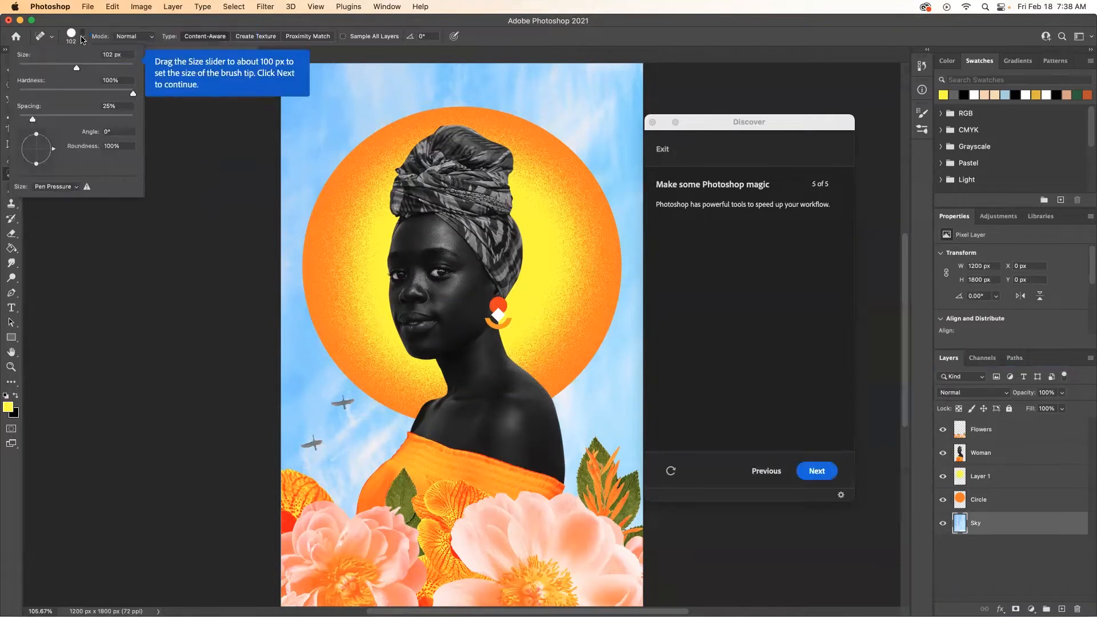
left_click(76, 69)
left_click(817, 471)
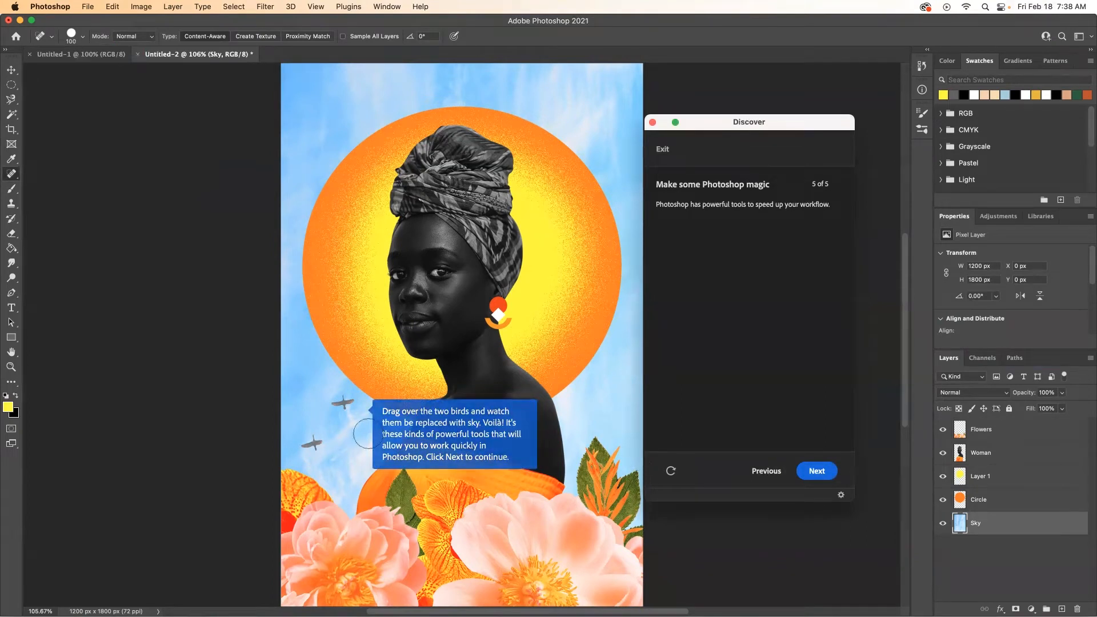
- Heal the two birds out of the sky with the Spot Healing Brush and finish the tutorial
left_click_drag(344, 404, 311, 445)
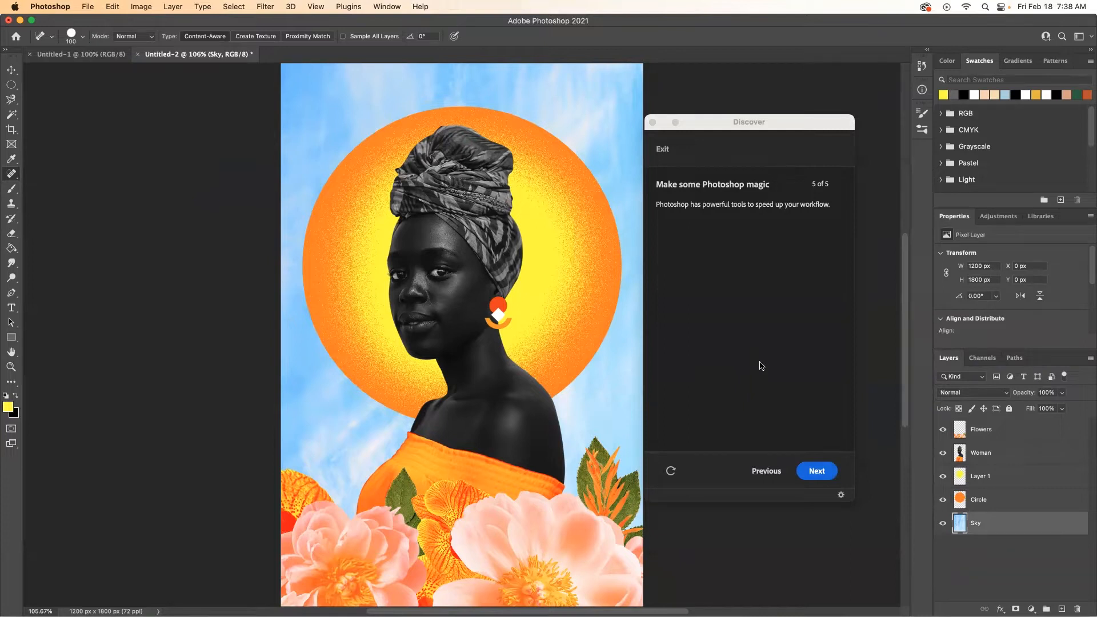
left_click(816, 472)
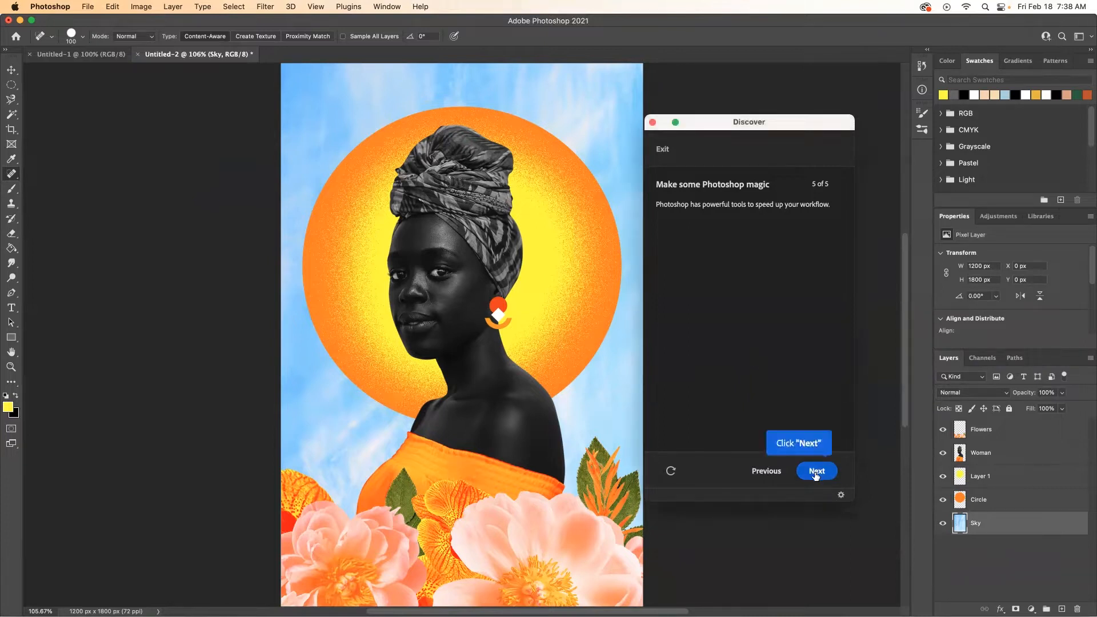
left_click(818, 473)
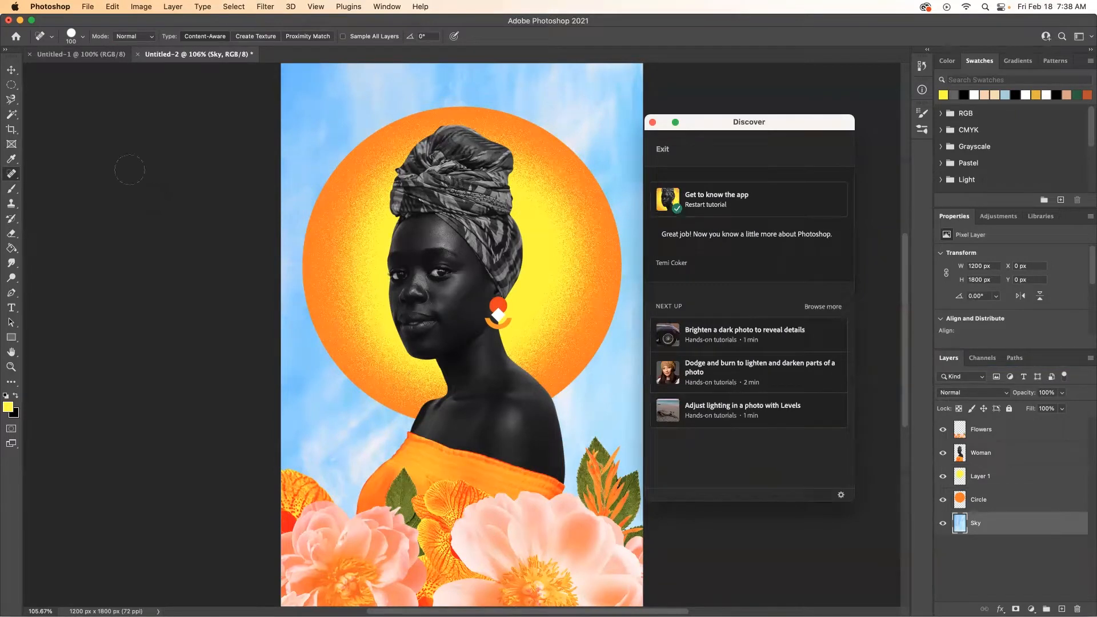
- Quick-export the finished collage as a PNG named "Get to know the app finished" in the Downloads folder
left_click(88, 7)
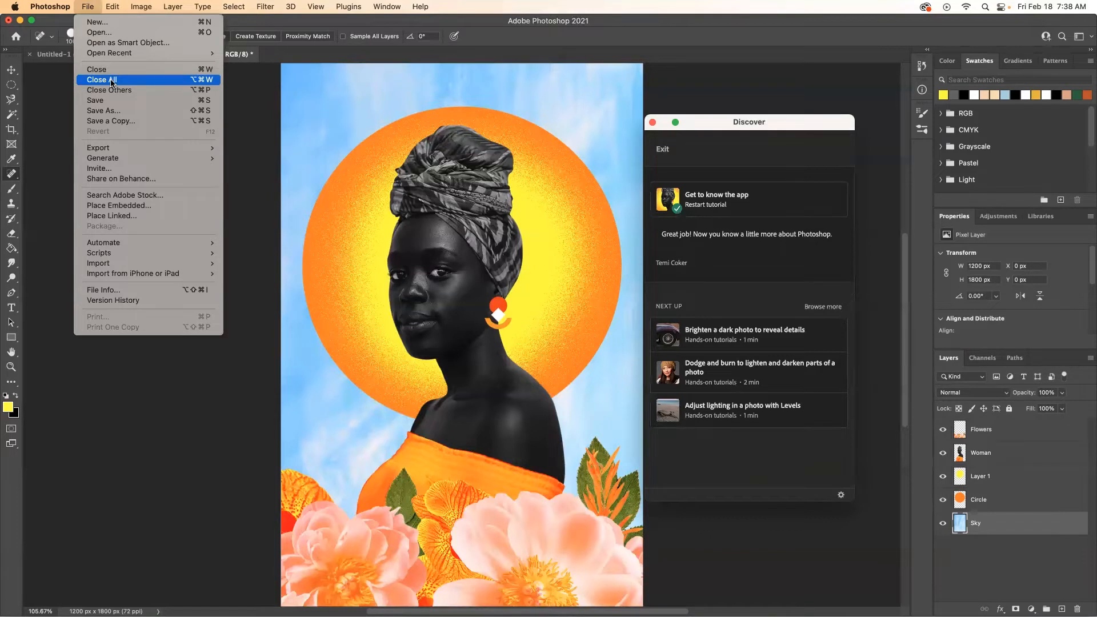
mouse_move(124, 148)
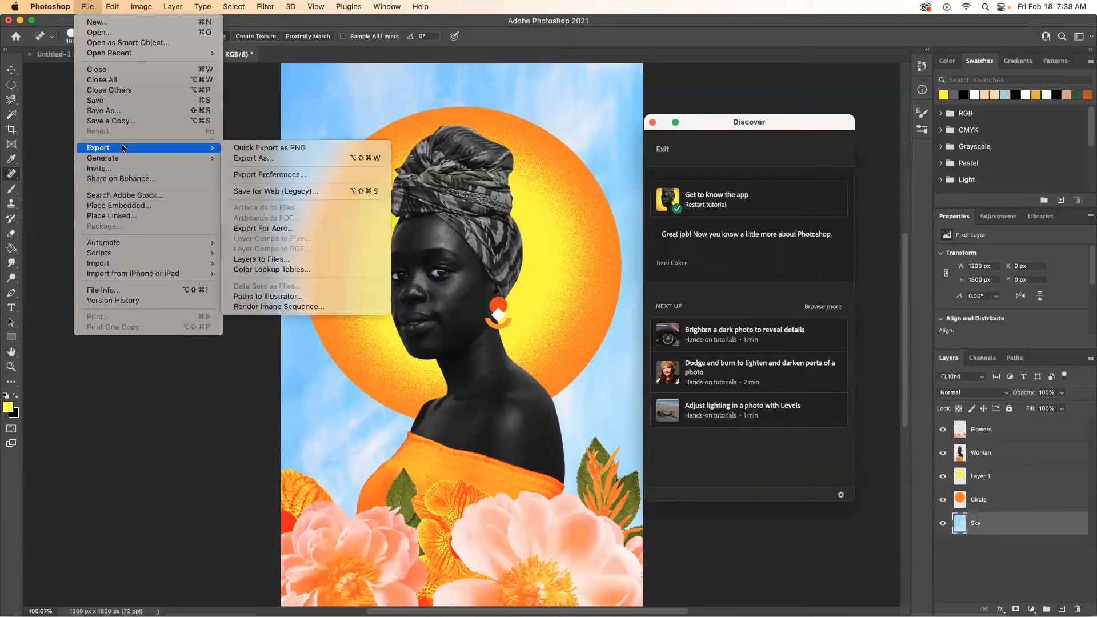
left_click(289, 149)
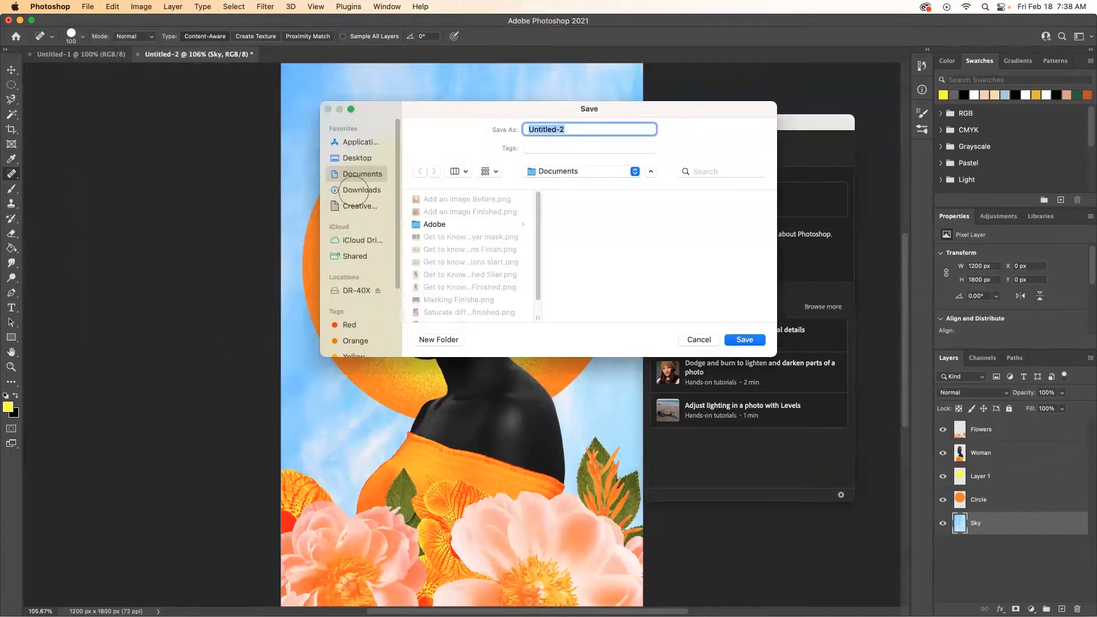
left_click(355, 191)
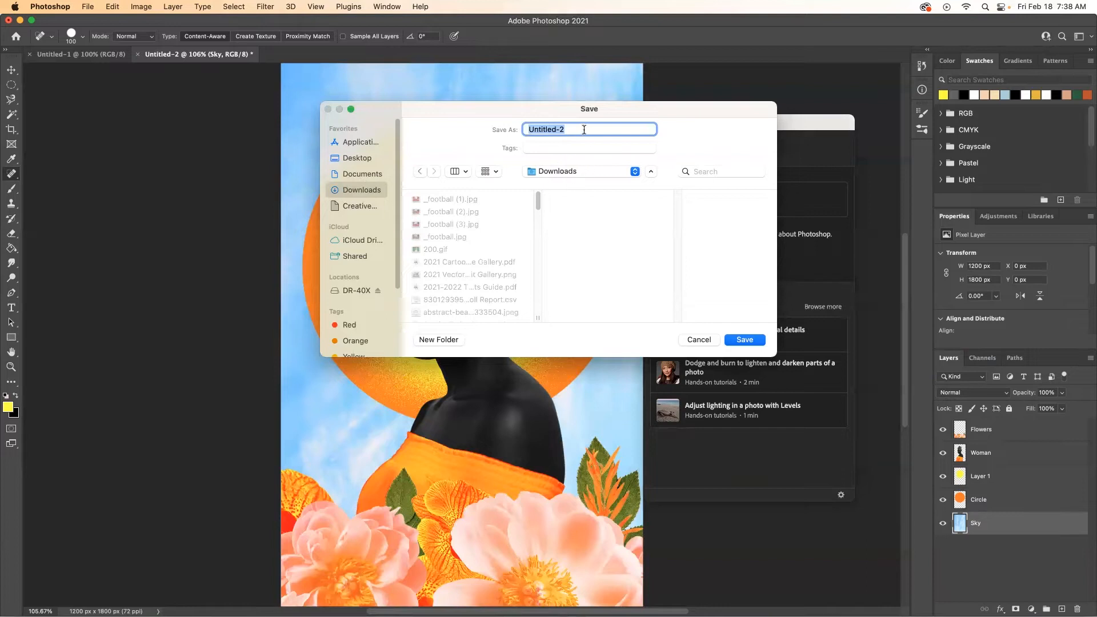
type("Get to k")
type("now the app f")
type("fi")
key("BackSpace")
key("BackSpace")
type("inished")
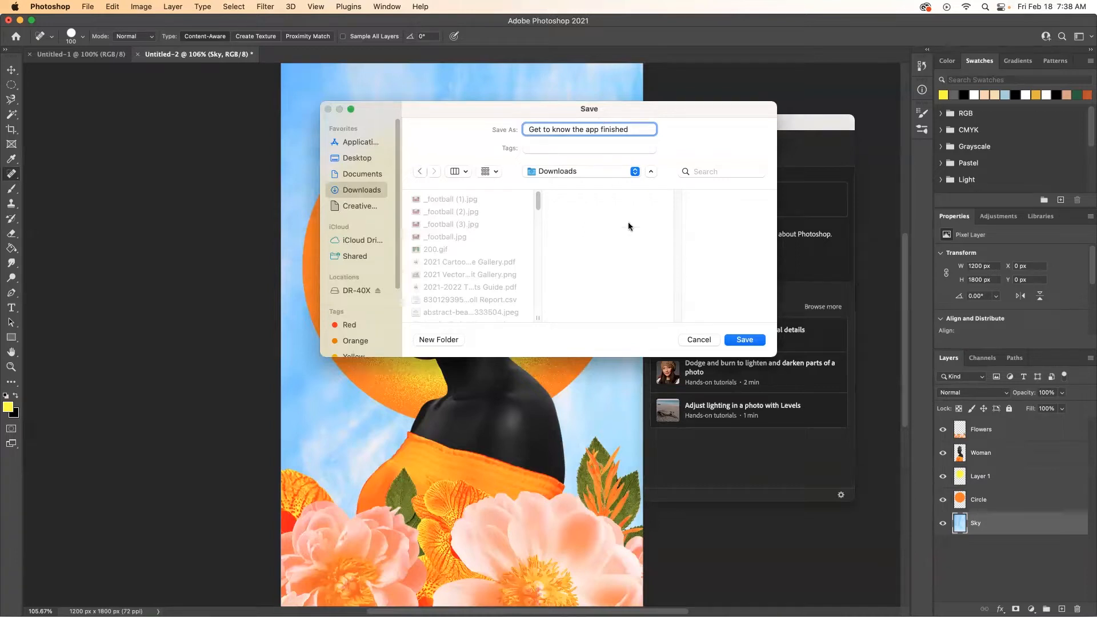
left_click(750, 341)
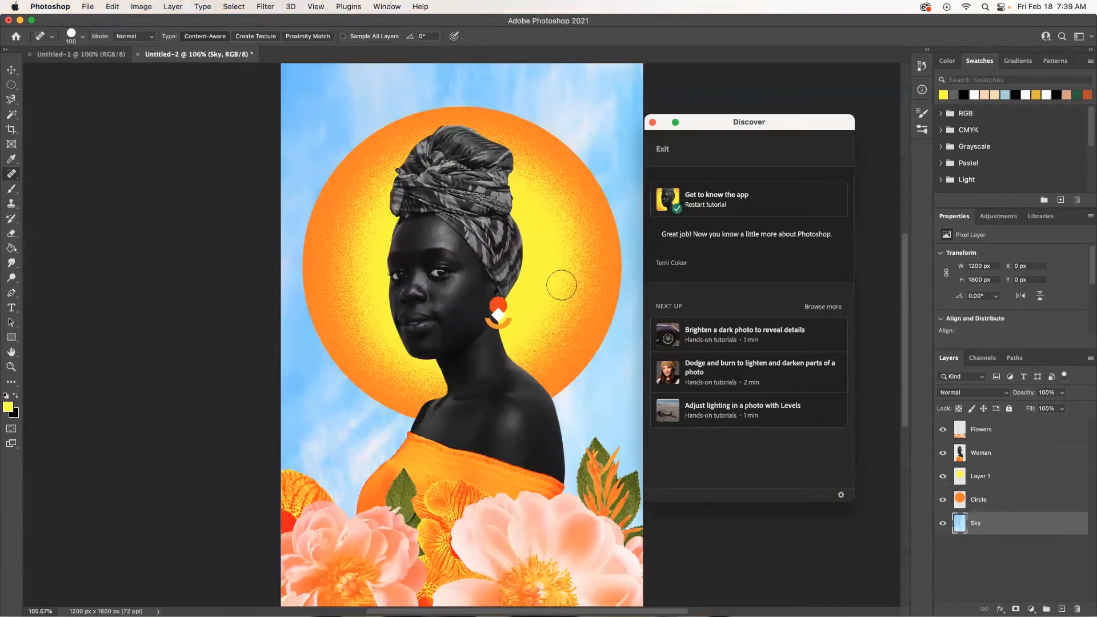
- Switch to Google Slides, replace the example slide's After image with "Get to know the app finished.png" from Downloads, and open the Understand Layers slide
key("super+Tab")
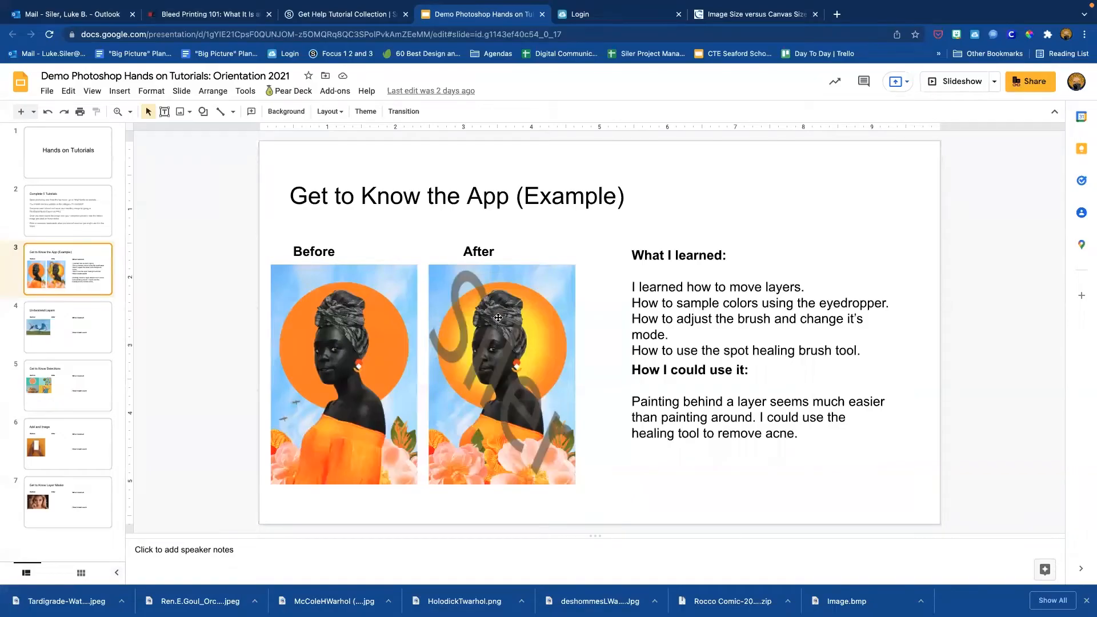
right_click(485, 356)
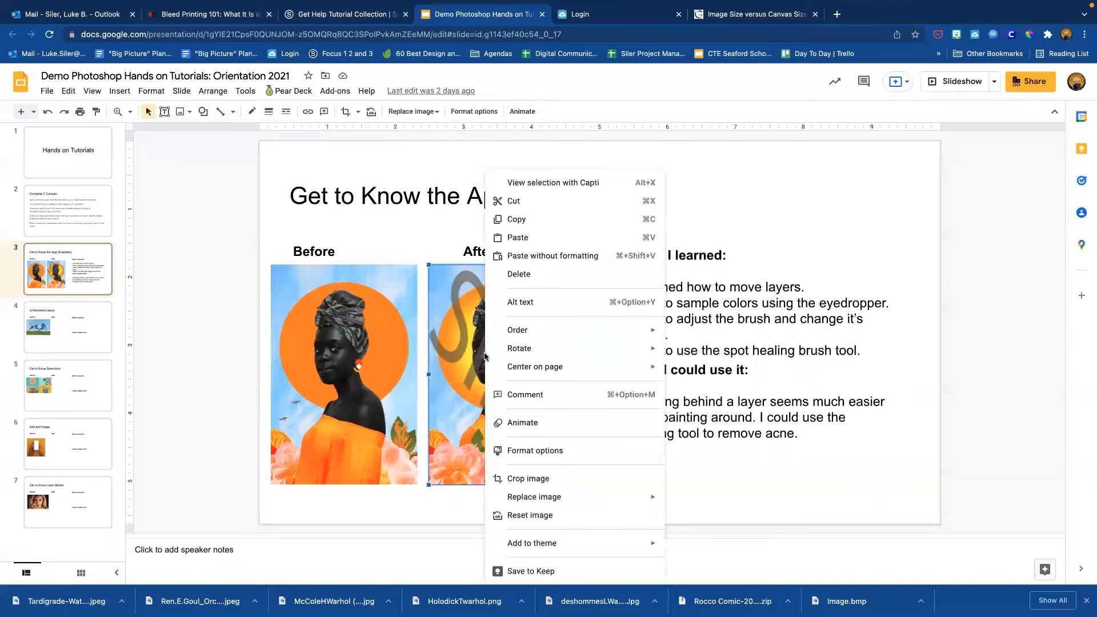
mouse_move(549, 500)
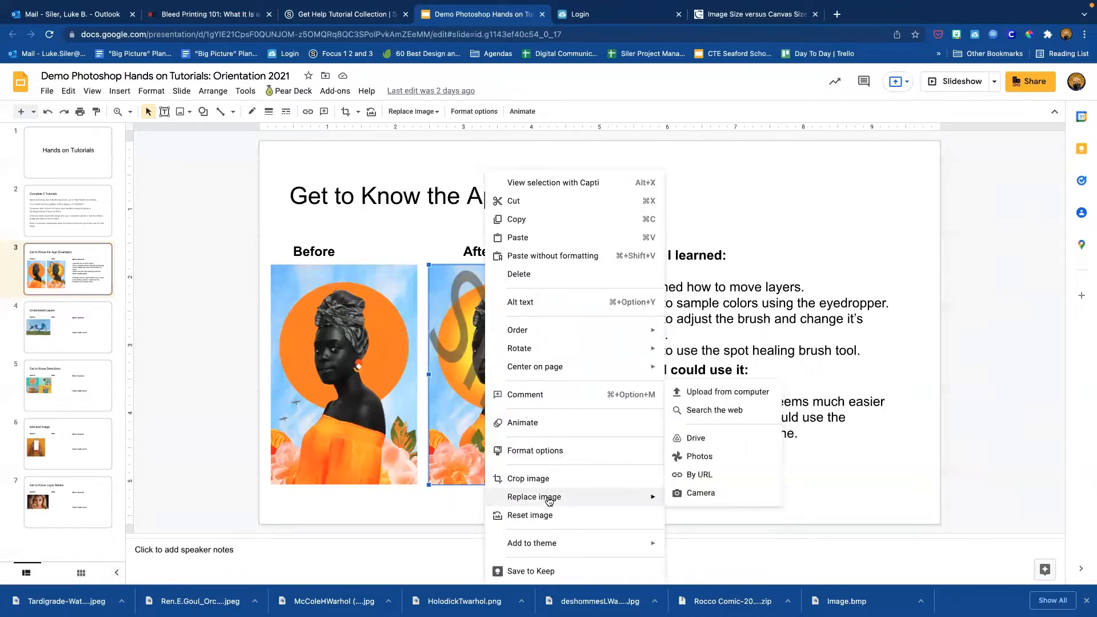
left_click(719, 394)
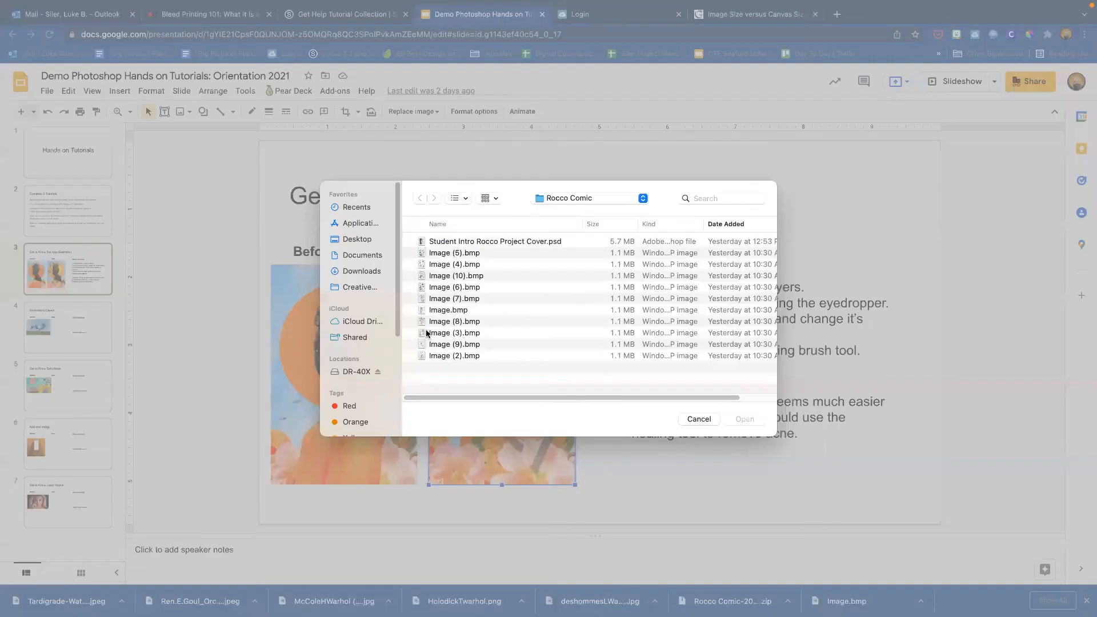
left_click(353, 272)
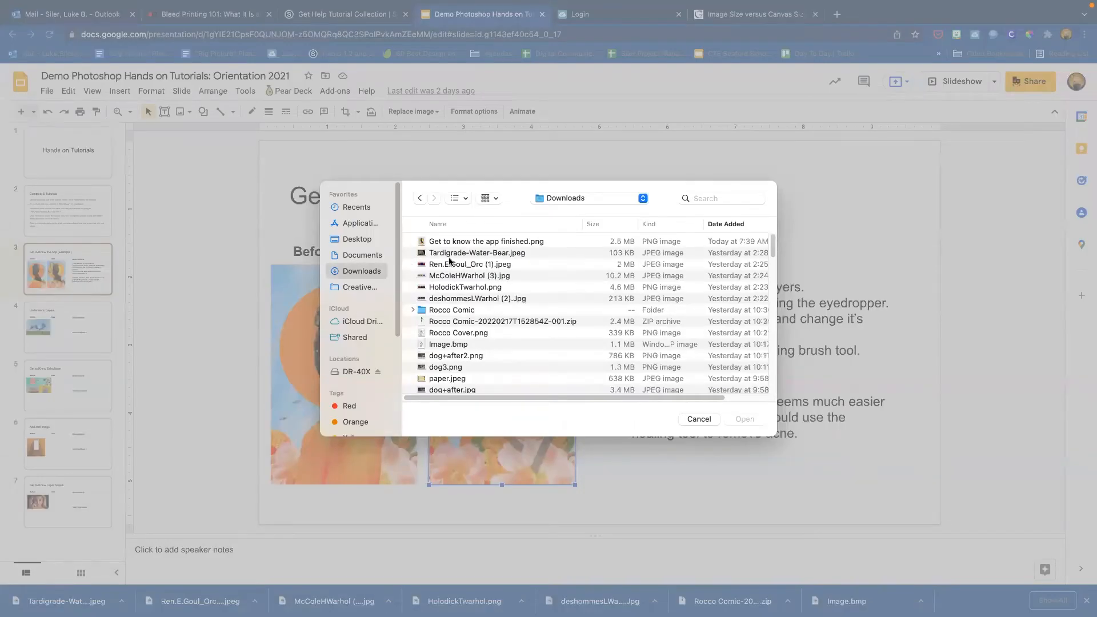
left_click(470, 242)
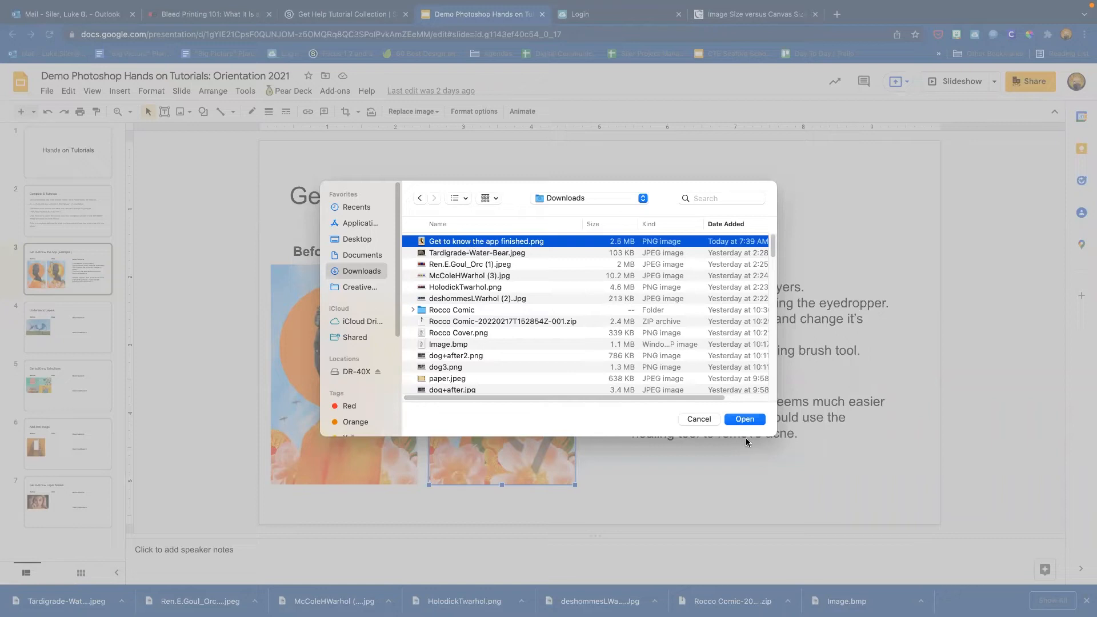
left_click(746, 418)
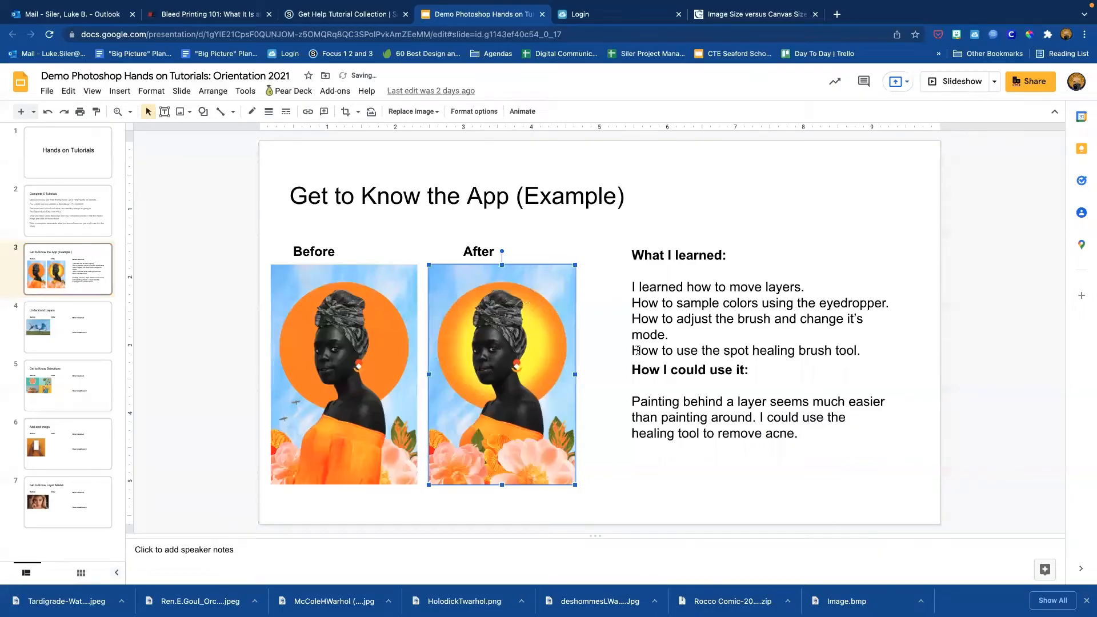
left_click(61, 329)
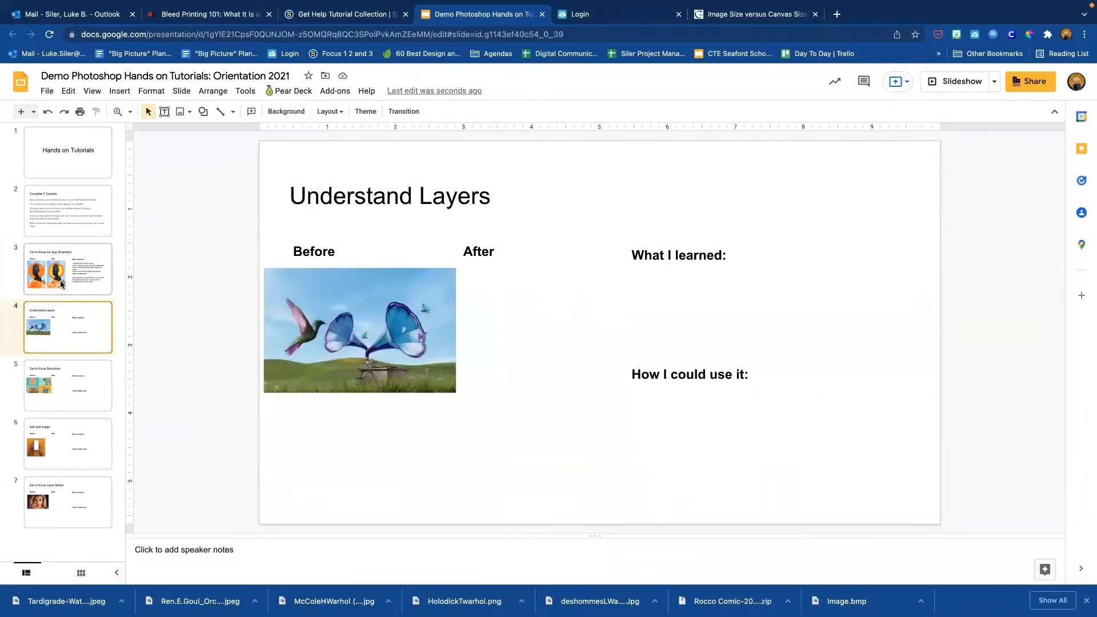
- Switch back to Photoshop, exit the completed tutorial, and start the "Get to know layers" hands-on tutorial
key("super+Tab")
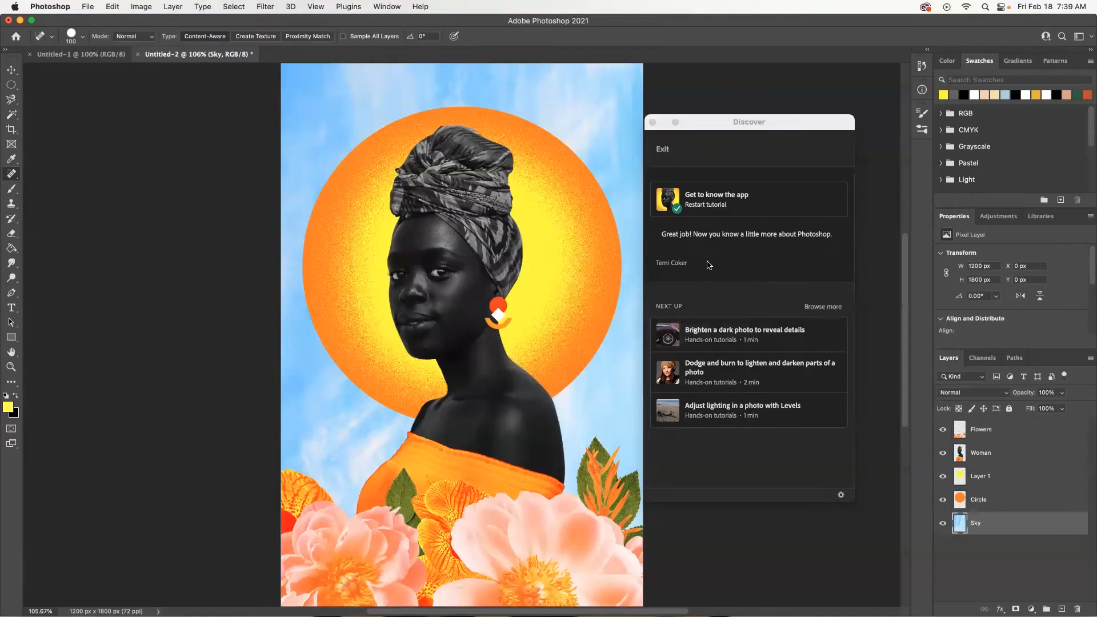
left_click(667, 149)
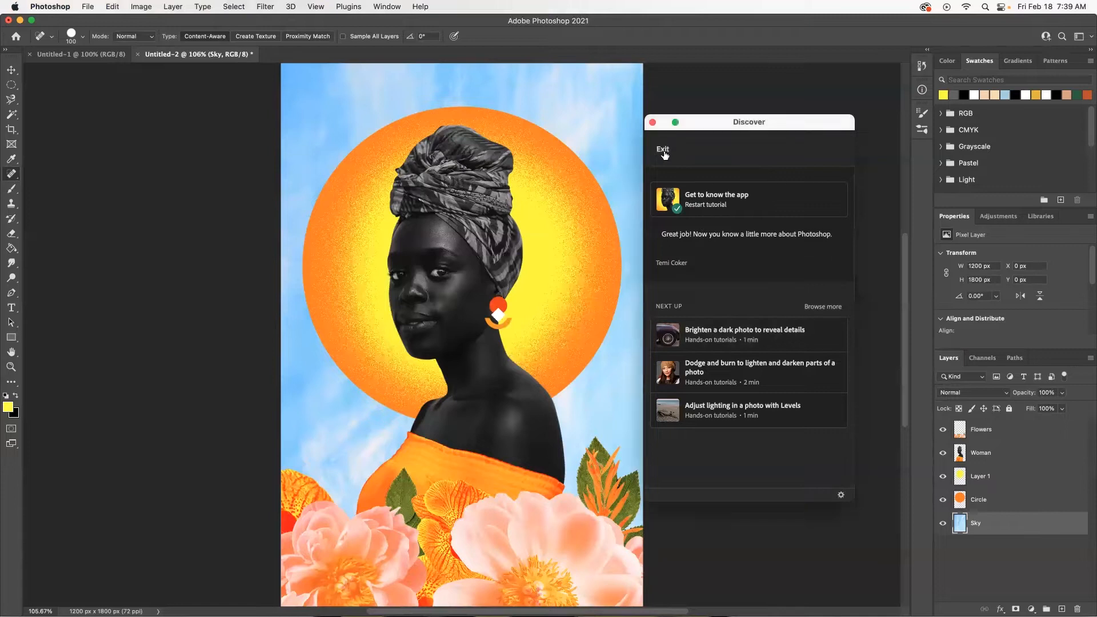
left_click(547, 247)
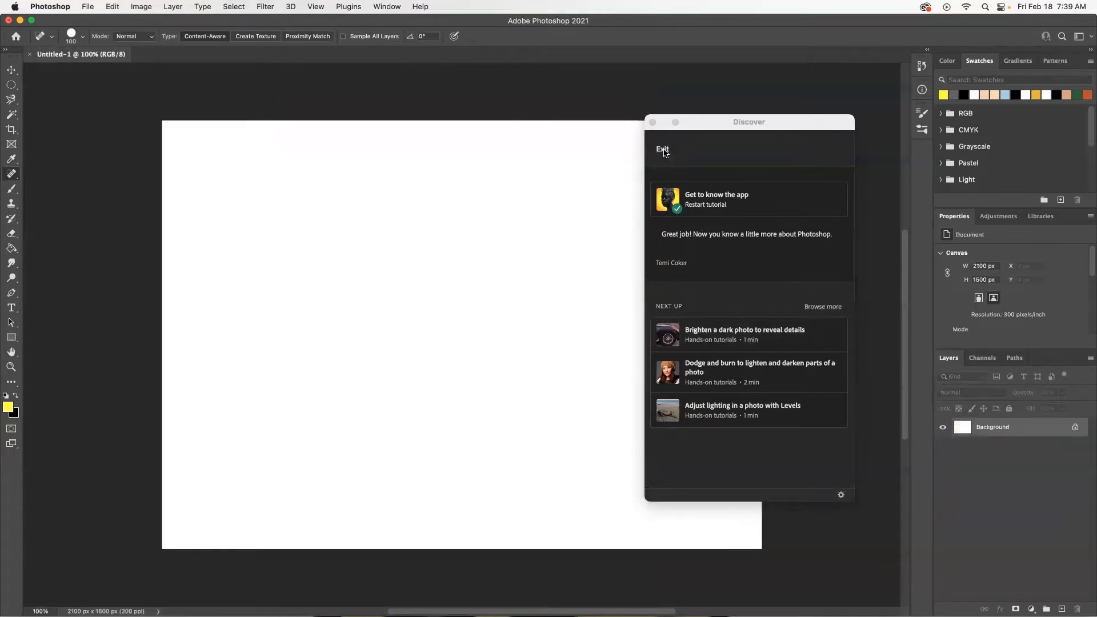
left_click(666, 149)
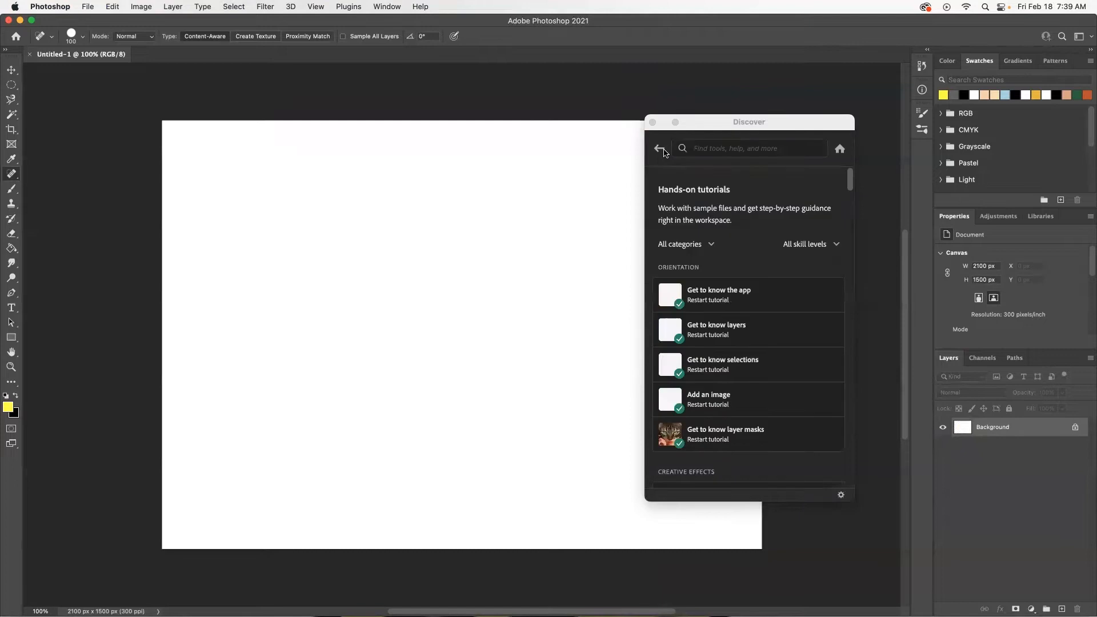
left_click(702, 330)
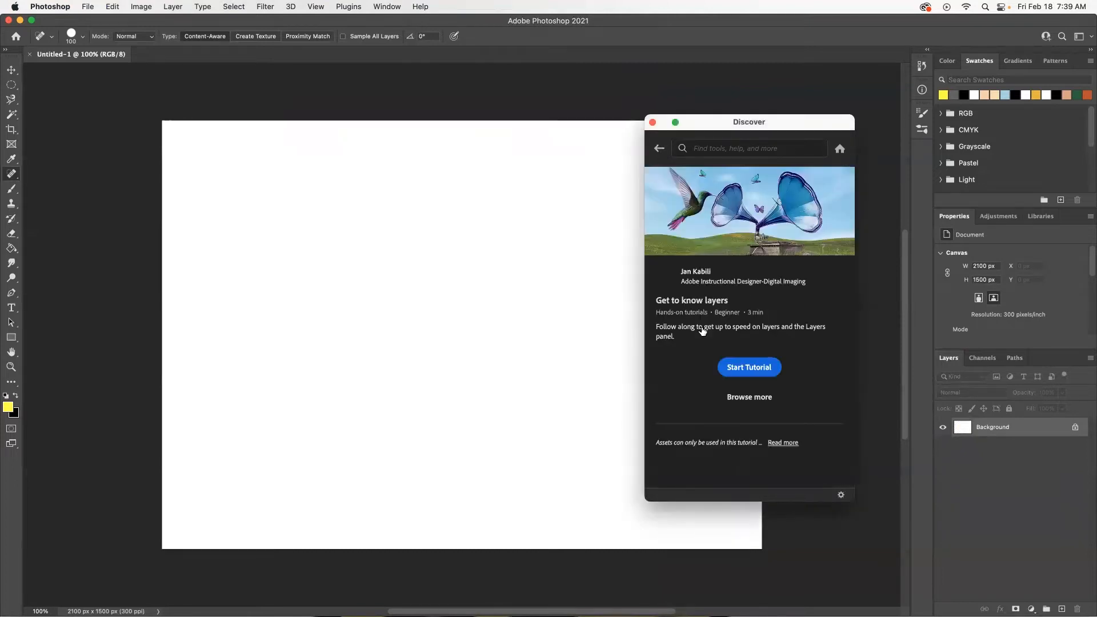
left_click(754, 371)
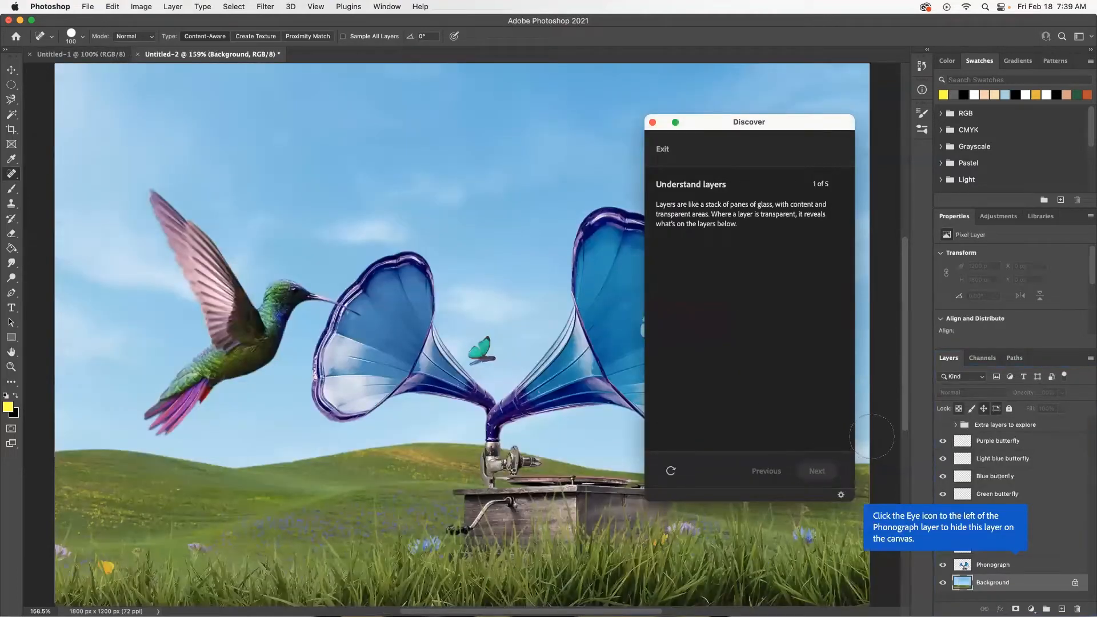
- Hide and reshow the Phonograph layer, isolate it and restore the other layers, and advance the tutorial to part 2
left_click(943, 565)
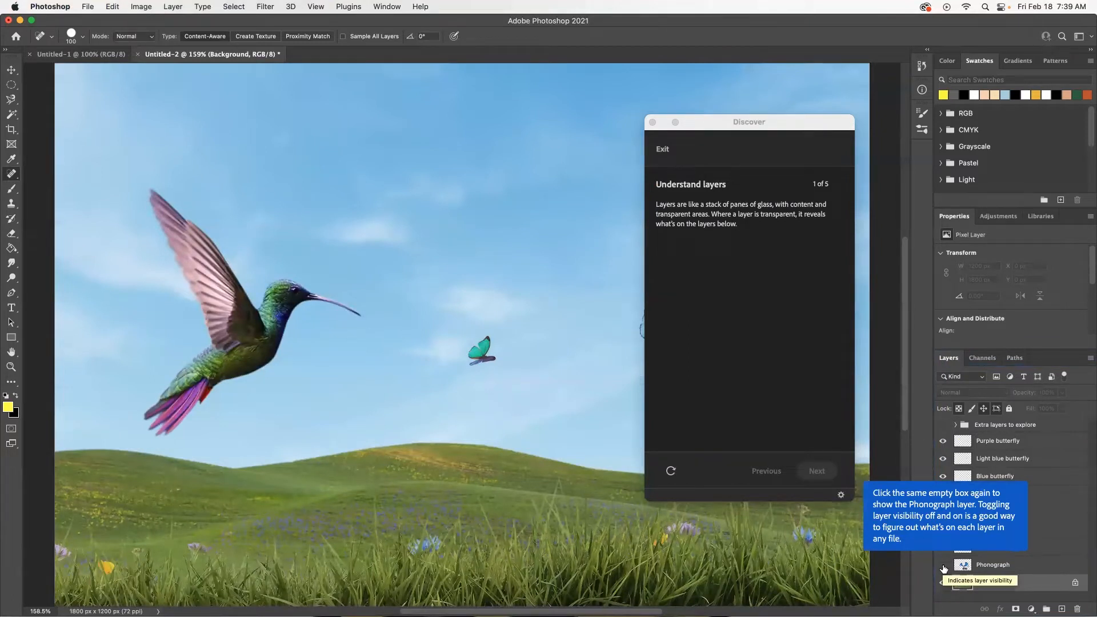
left_click(943, 565)
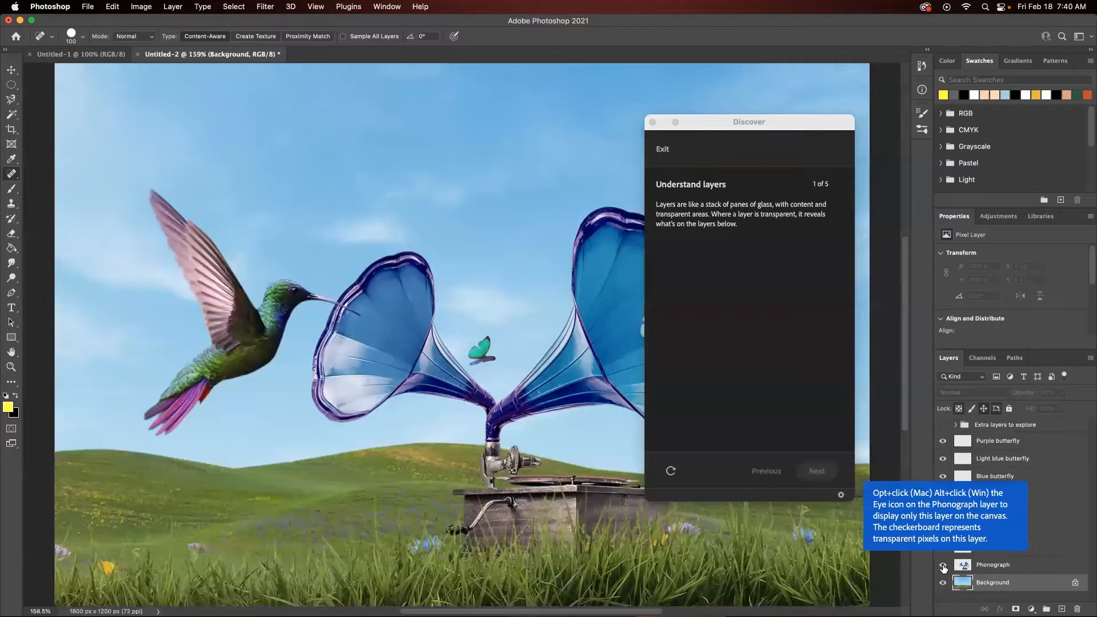
left_click(944, 566, "alt")
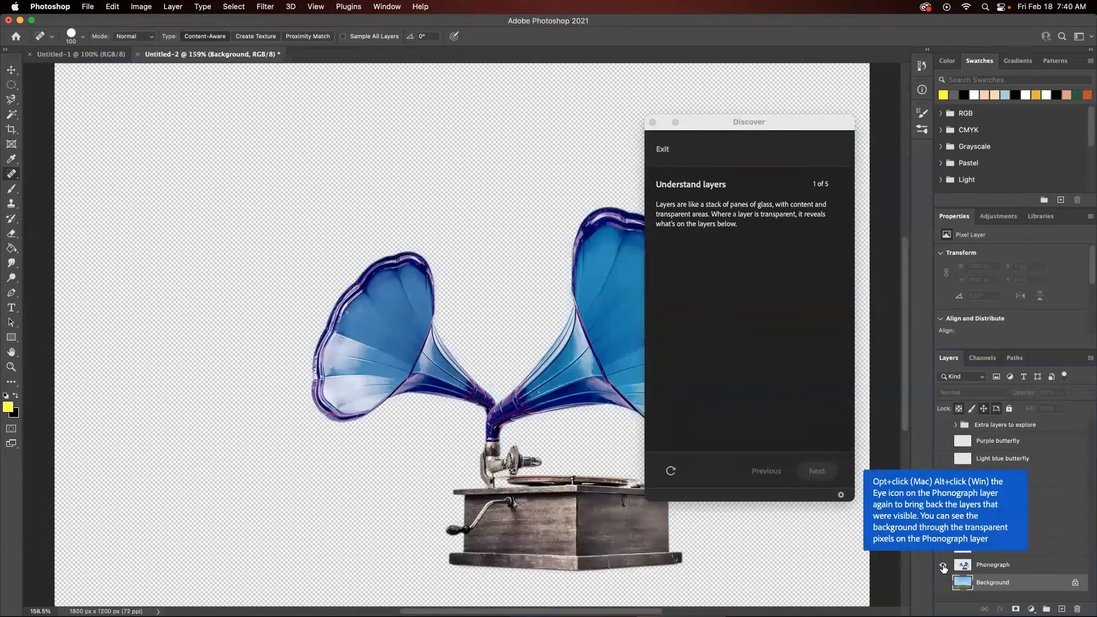
left_click(943, 567, "alt")
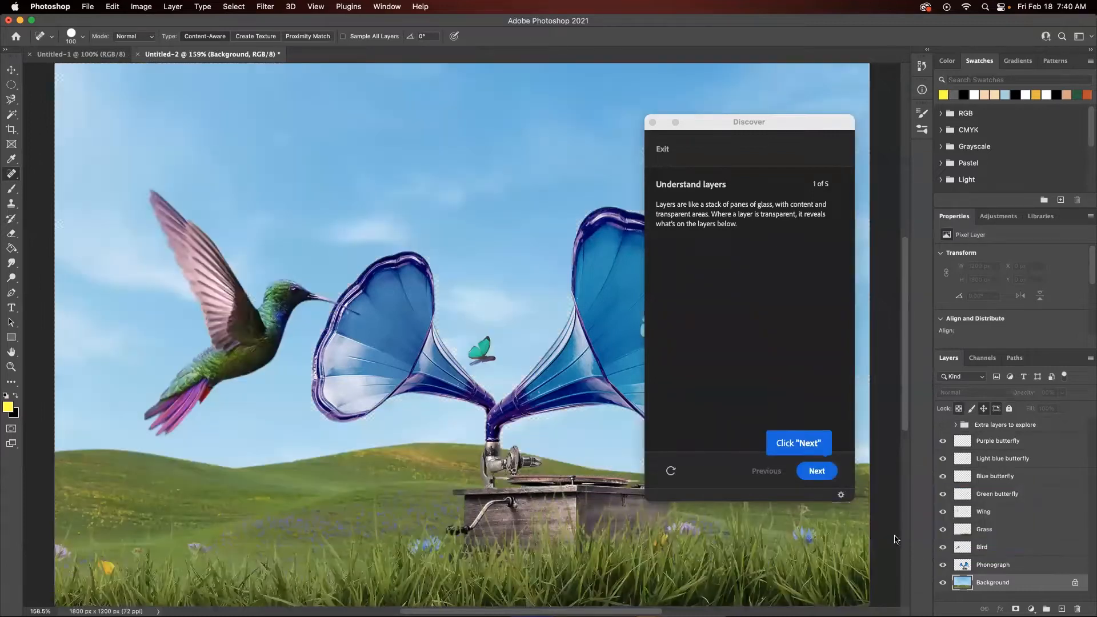
left_click(816, 473)
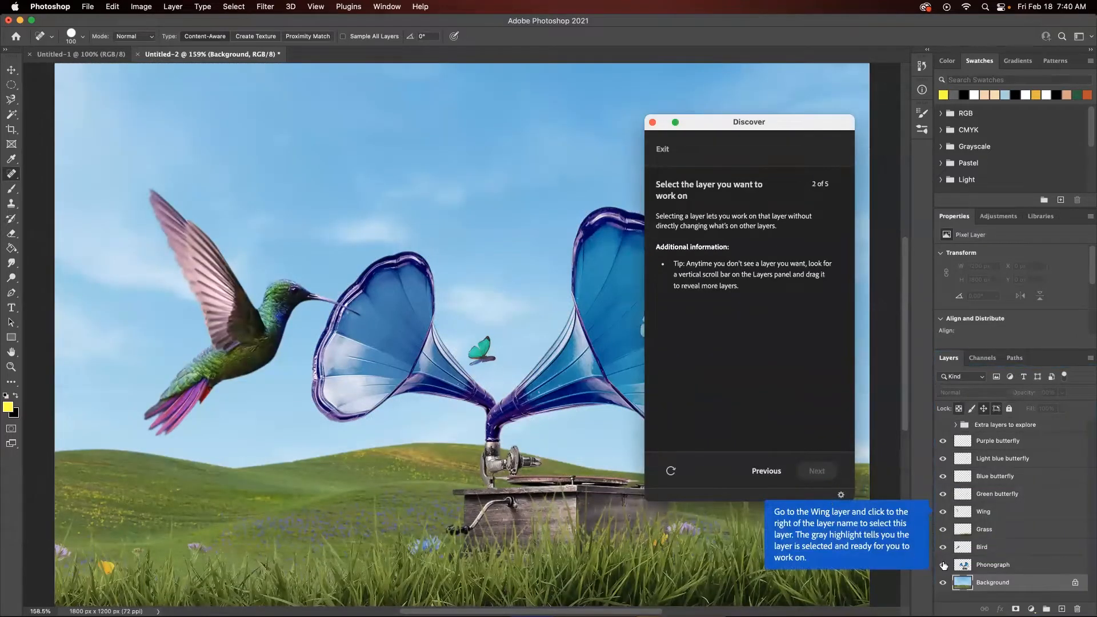
- Lighten the bird's wing on the Wing layer with the Dodge Tool and advance the tutorial to part 3
left_click(997, 513)
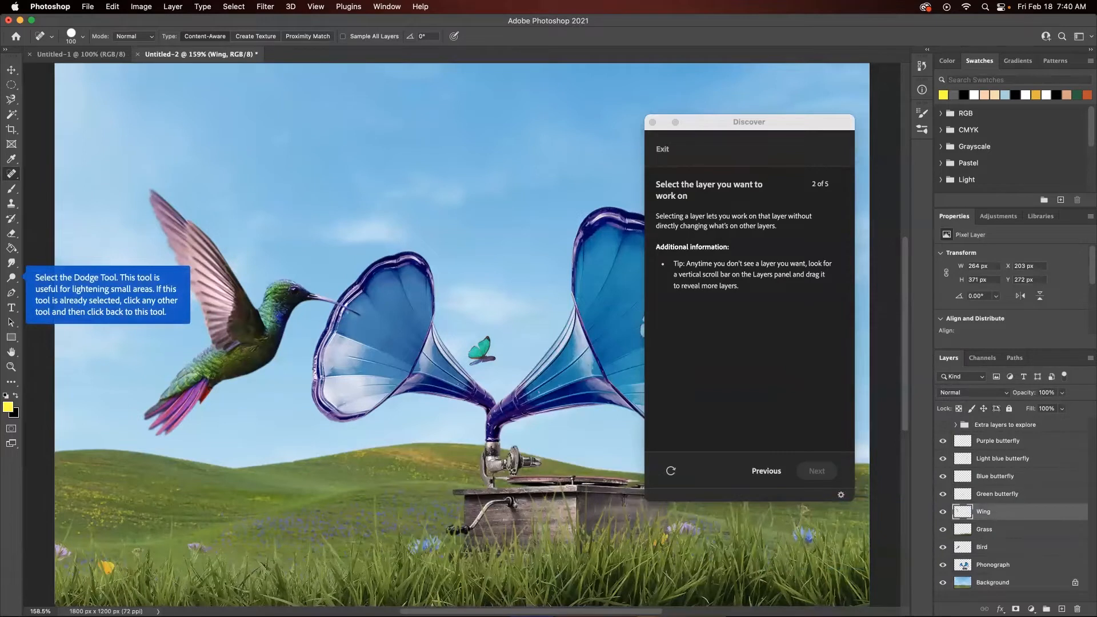
left_click(11, 280)
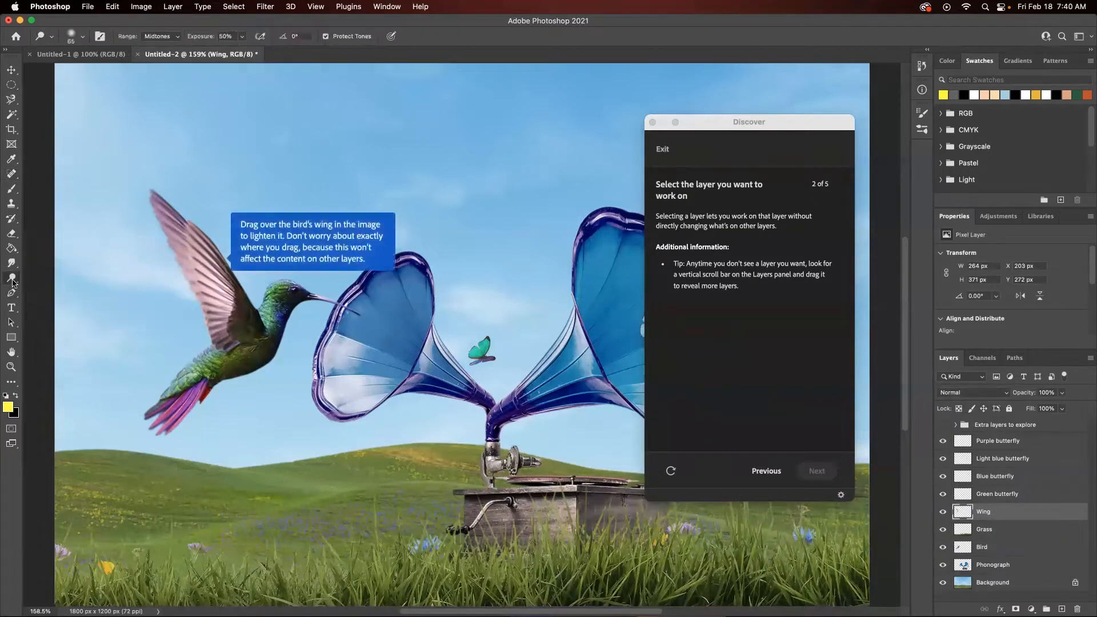
mouse_move(183, 286)
left_mouse_down()
mouse_move(208, 270)
mouse_move(221, 290)
mouse_move(190, 235)
mouse_move(158, 209)
mouse_move(215, 335)
mouse_move(220, 278)
mouse_move(154, 200)
left_mouse_up()
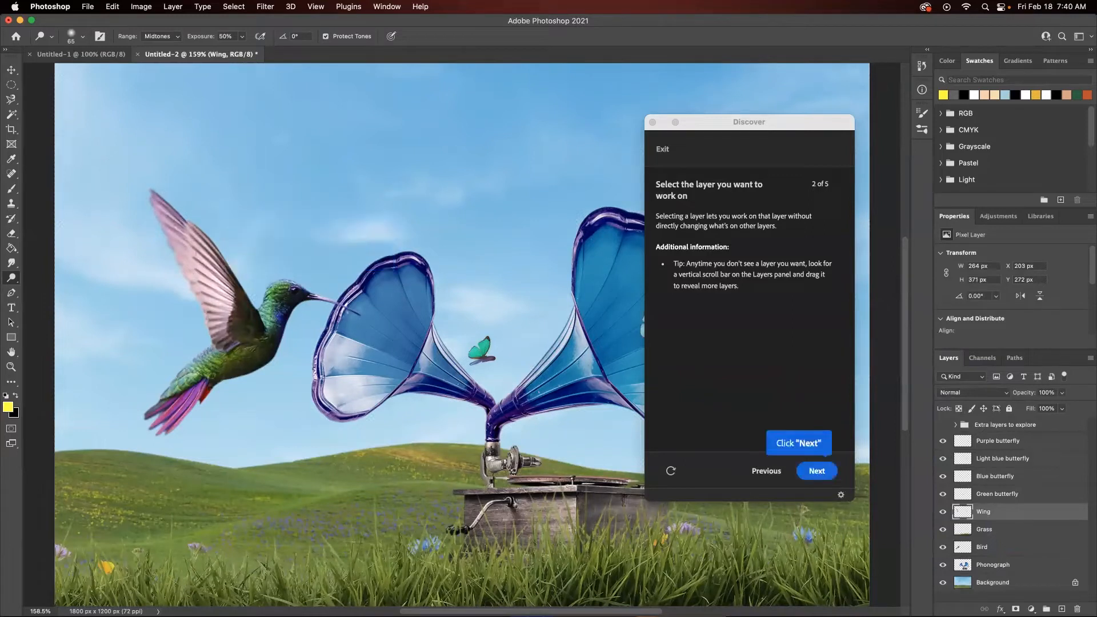
left_click(817, 472)
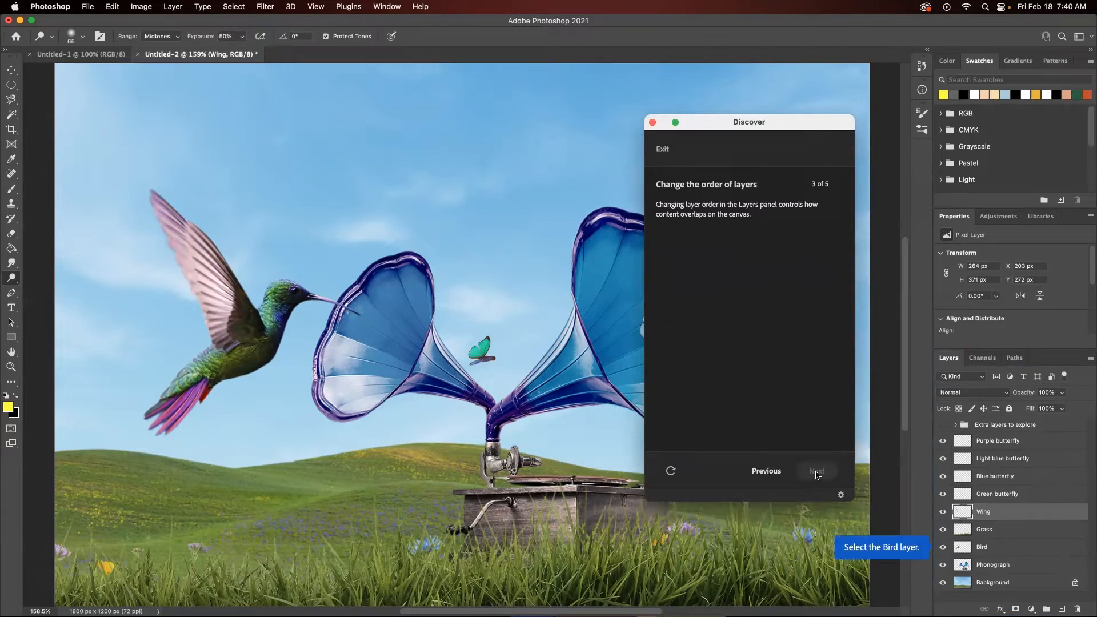
- Reorder the Bird layer below the Phonograph layer and back above it, and advance the tutorial to part 4
left_click(1006, 553)
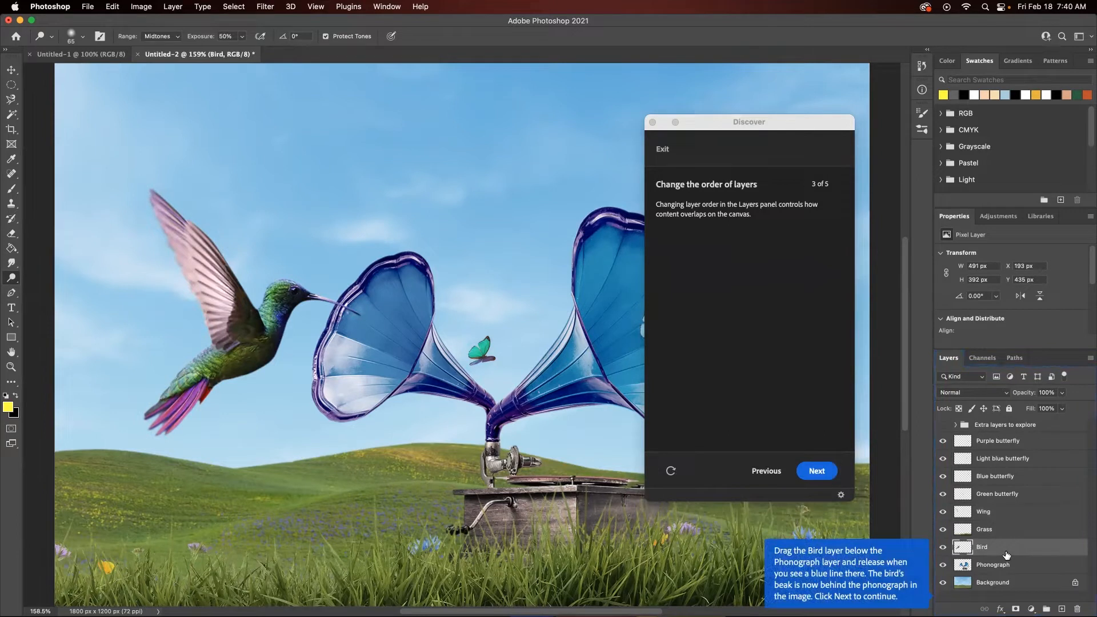
left_click_drag(1006, 553, 1008, 574)
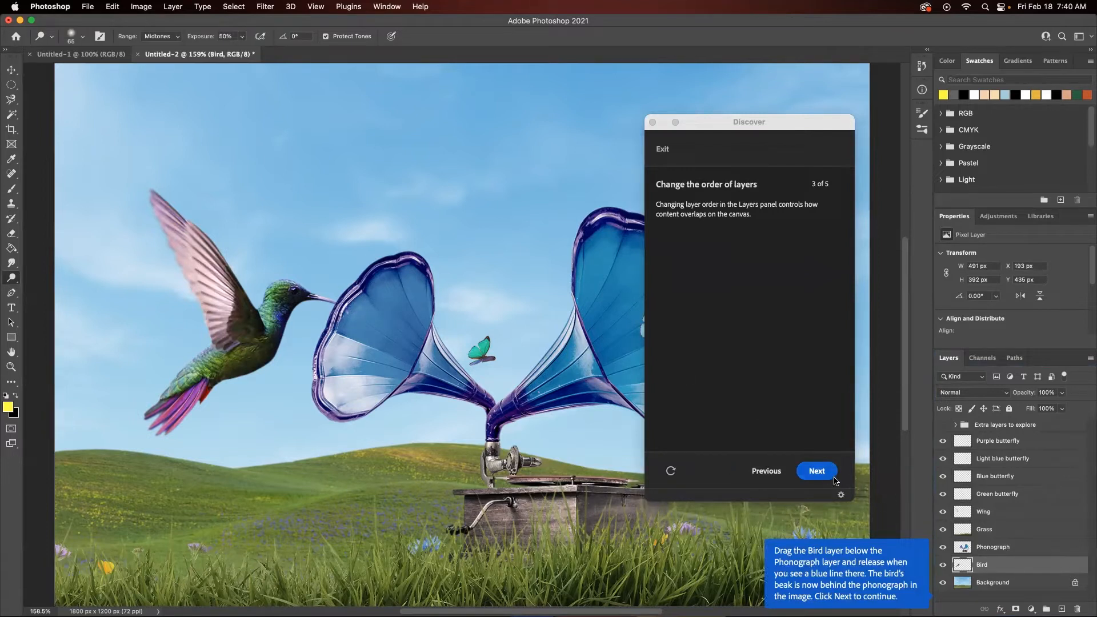
left_click(817, 471)
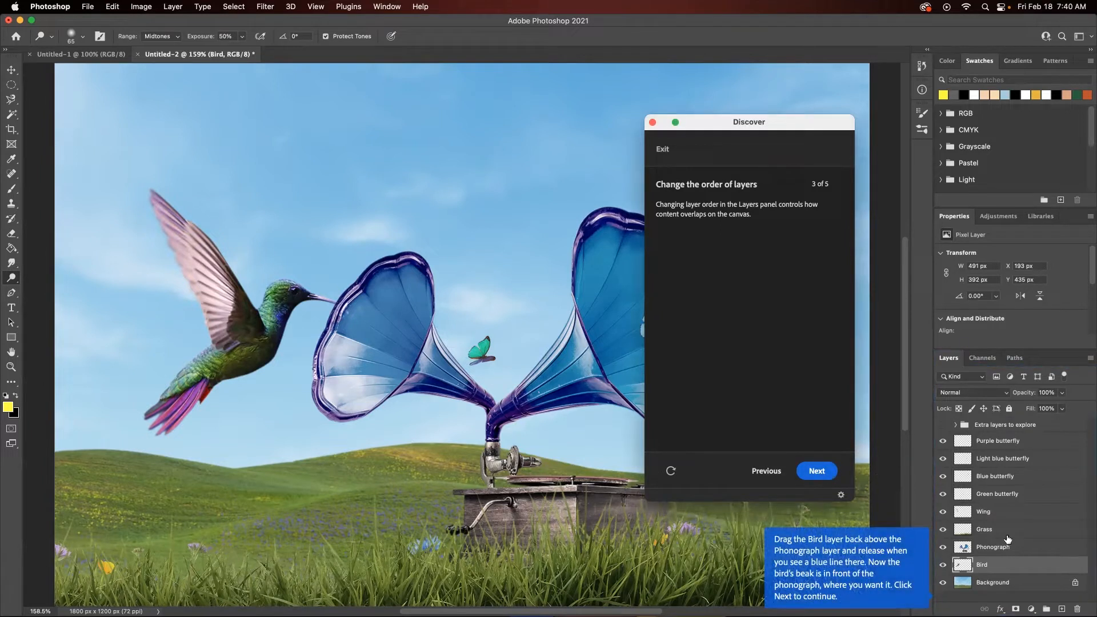
left_click_drag(1007, 568, 1004, 547)
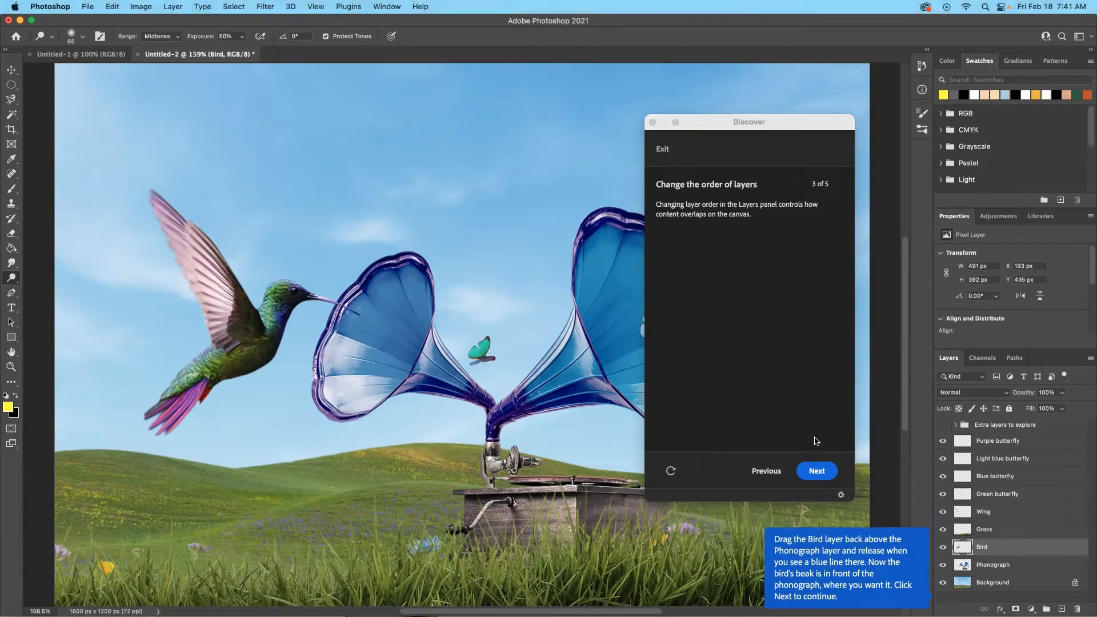
left_click(819, 472)
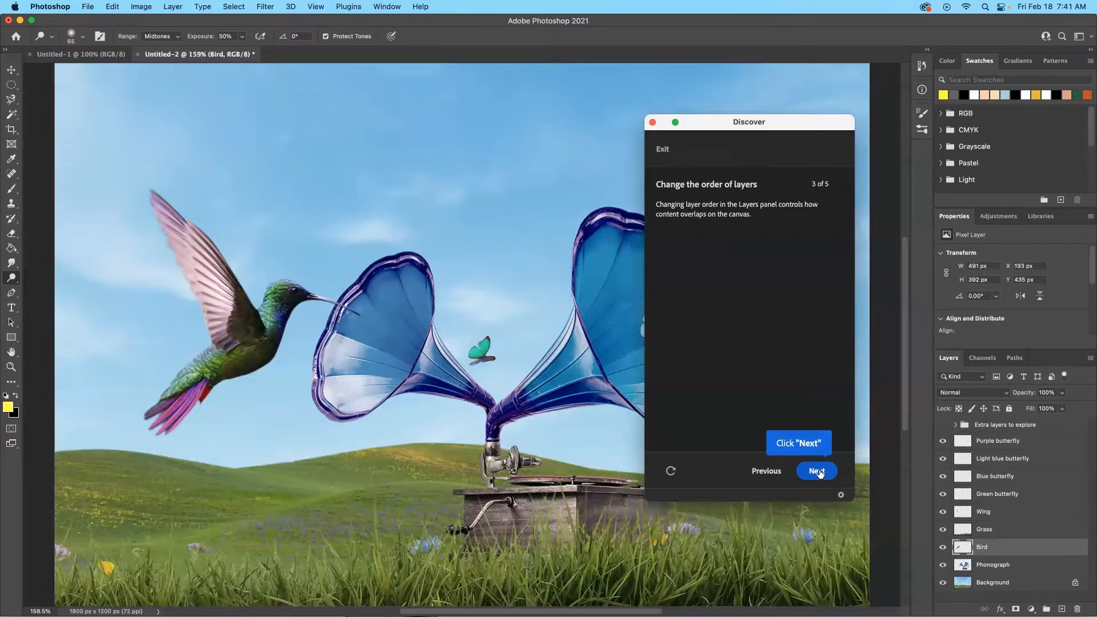
left_click(818, 471)
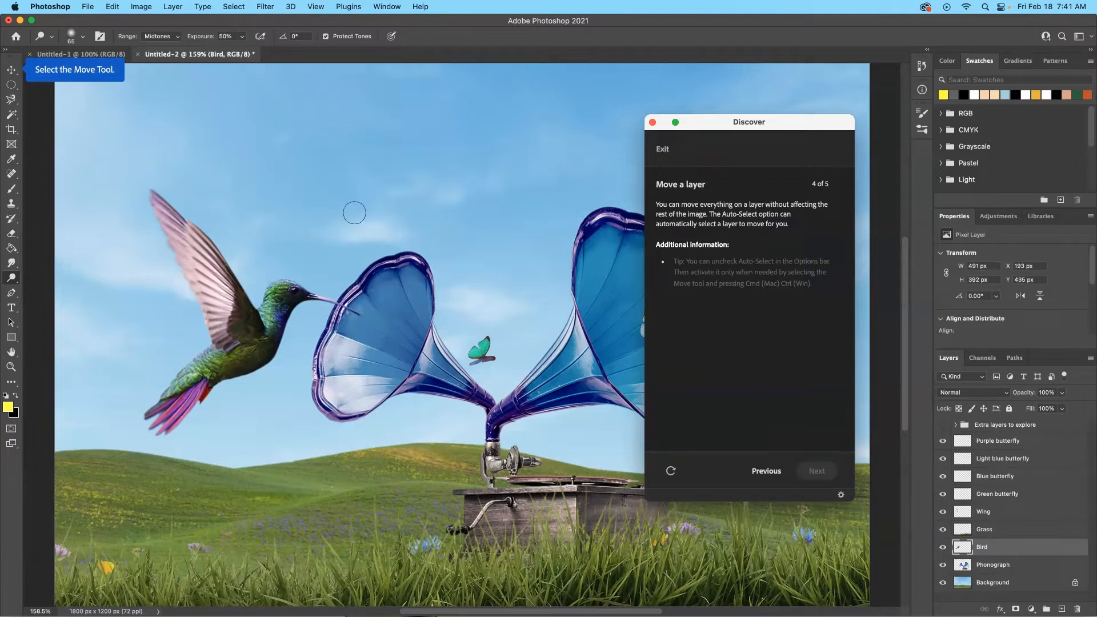
- With the Move Tool, nudge the Bird and Phonograph layers together and shift the Wing layer back into line with the bird's body
left_click(10, 69)
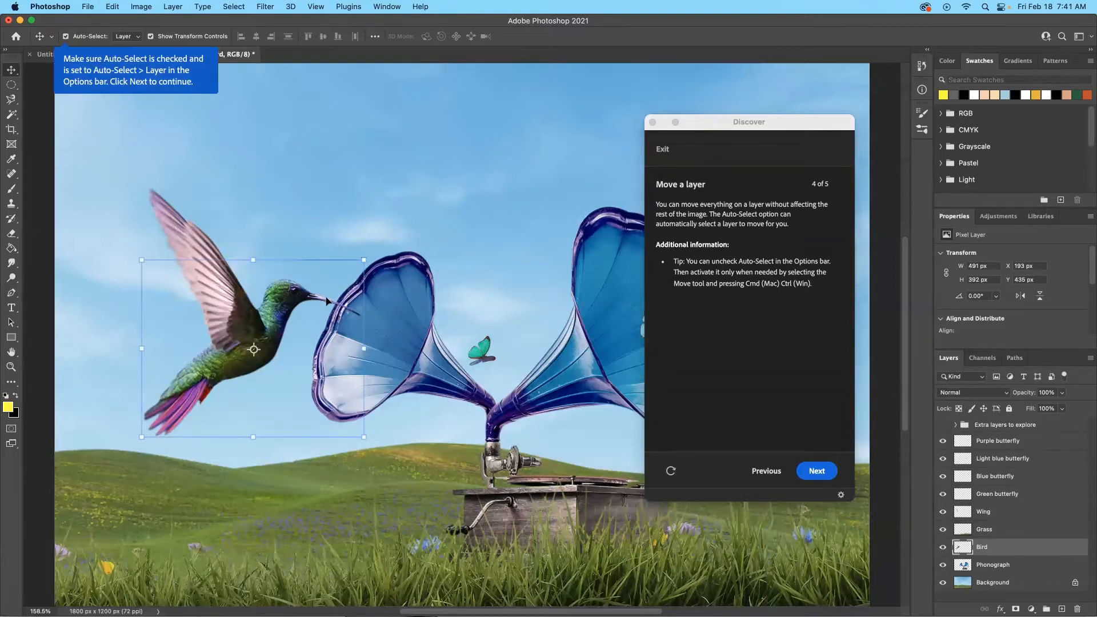
left_click_drag(330, 295, 309, 312)
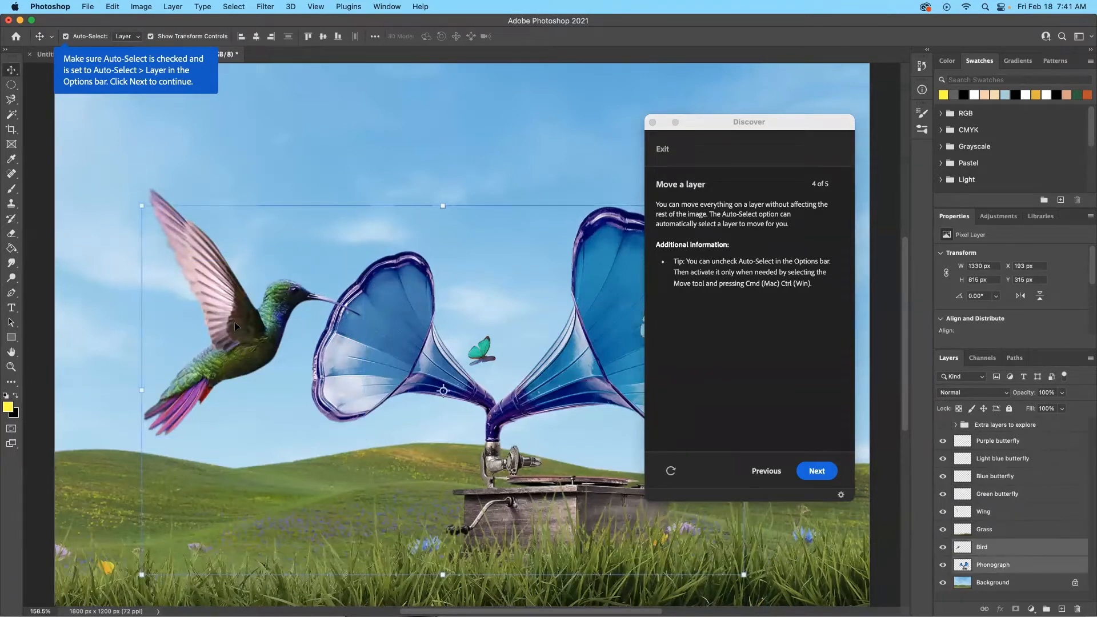
mouse_move(236, 320)
left_mouse_down()
mouse_move(236, 288)
mouse_move(238, 321)
left_mouse_up()
left_click(219, 297)
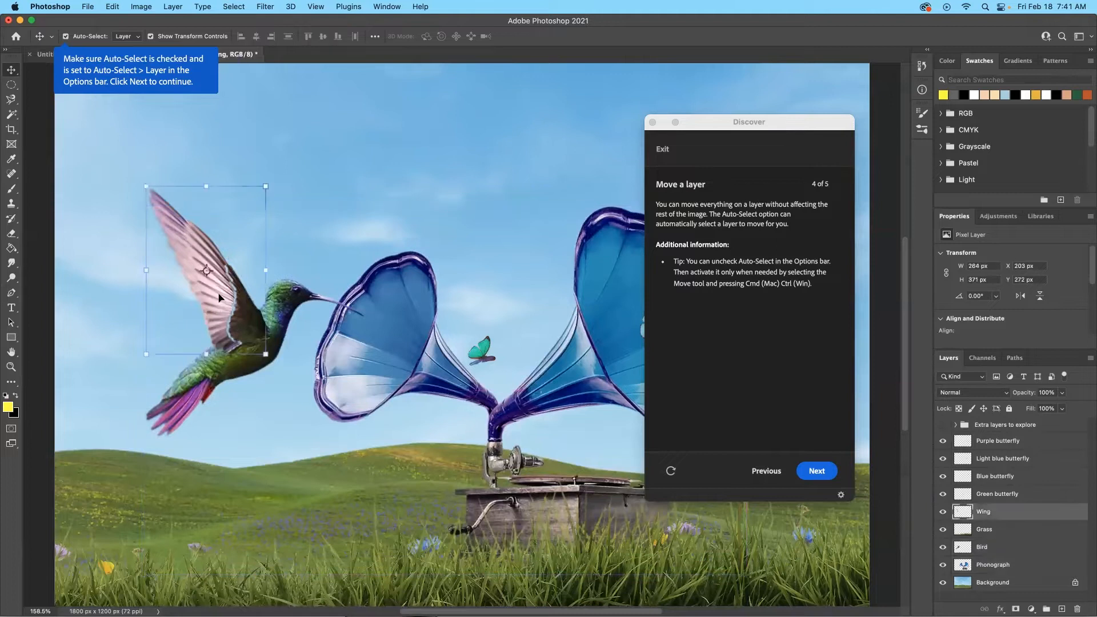
key("super+t")
mouse_move(221, 291)
left_mouse_down()
mouse_move(213, 238)
mouse_move(226, 294)
left_mouse_up()
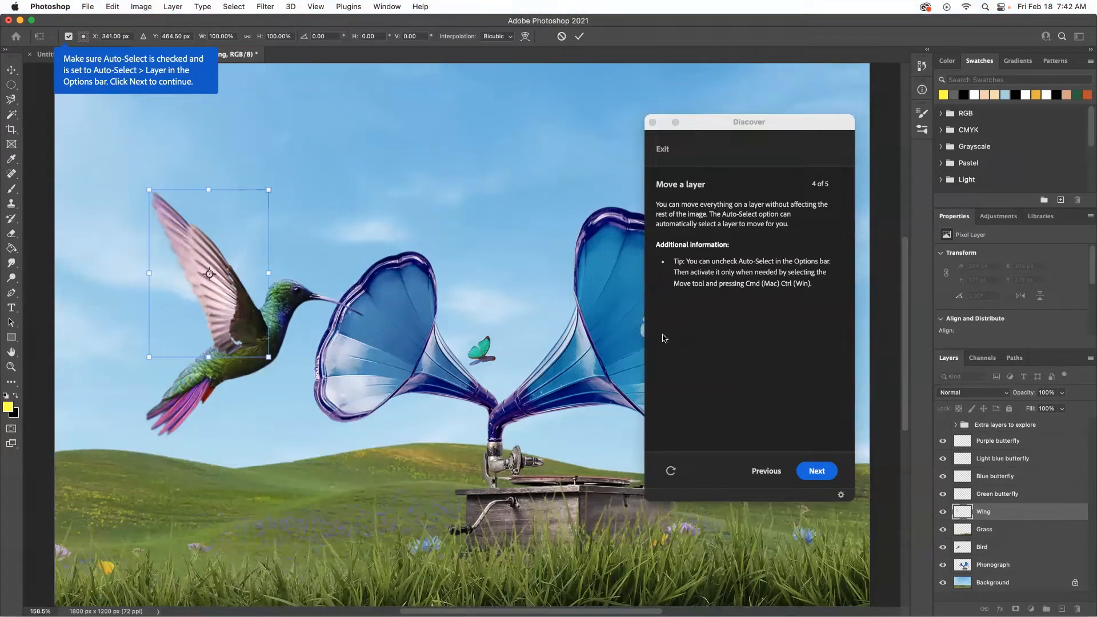
- Turn off the Move Tool's Auto-Select and use temporary auto-selection on the canvas to pick the Phonograph and the Green butterfly
left_click(69, 36)
left_click(12, 69)
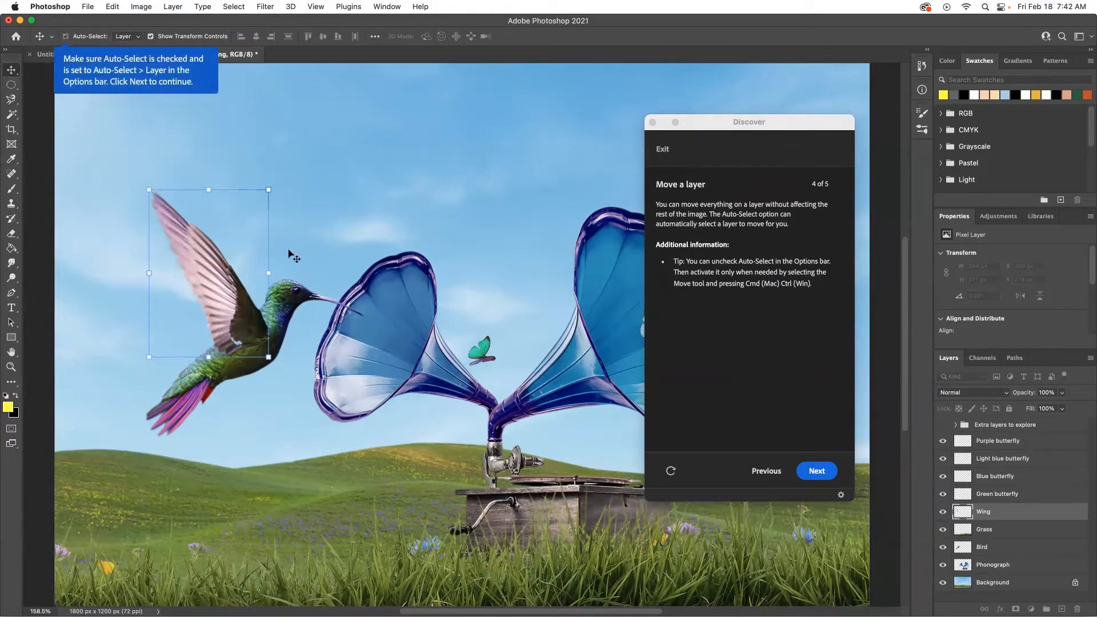
key("super")
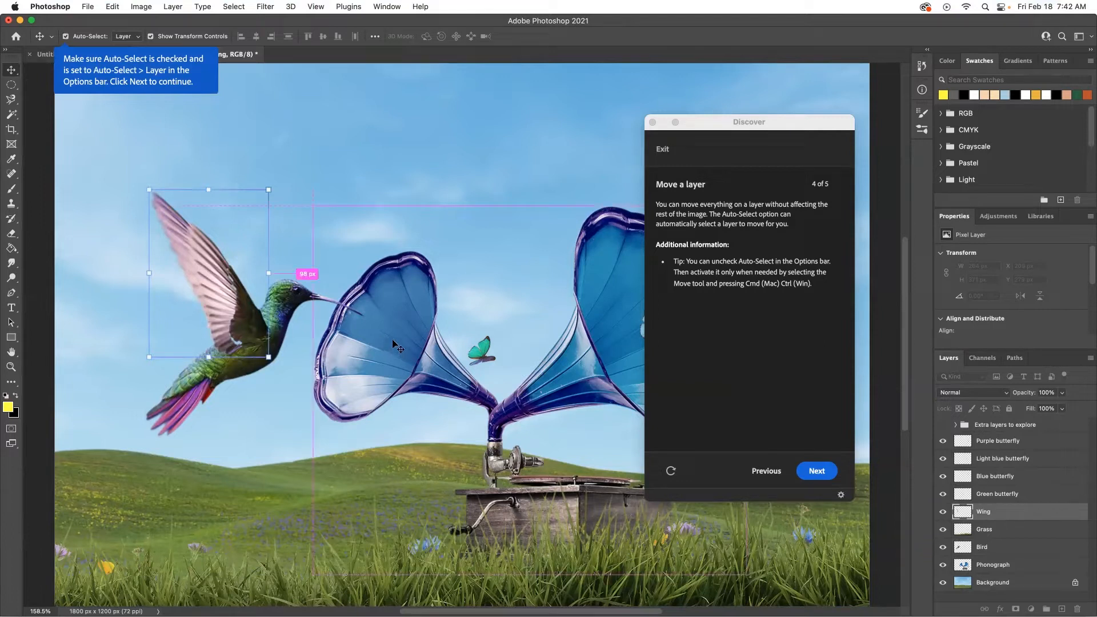
left_click(390, 338)
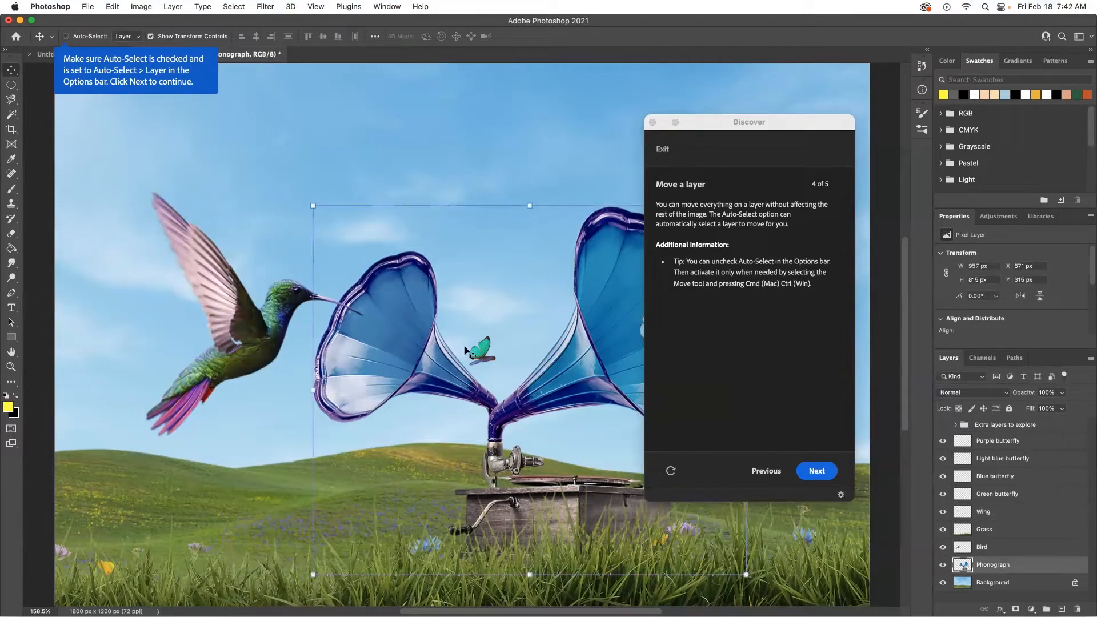
left_click(482, 353)
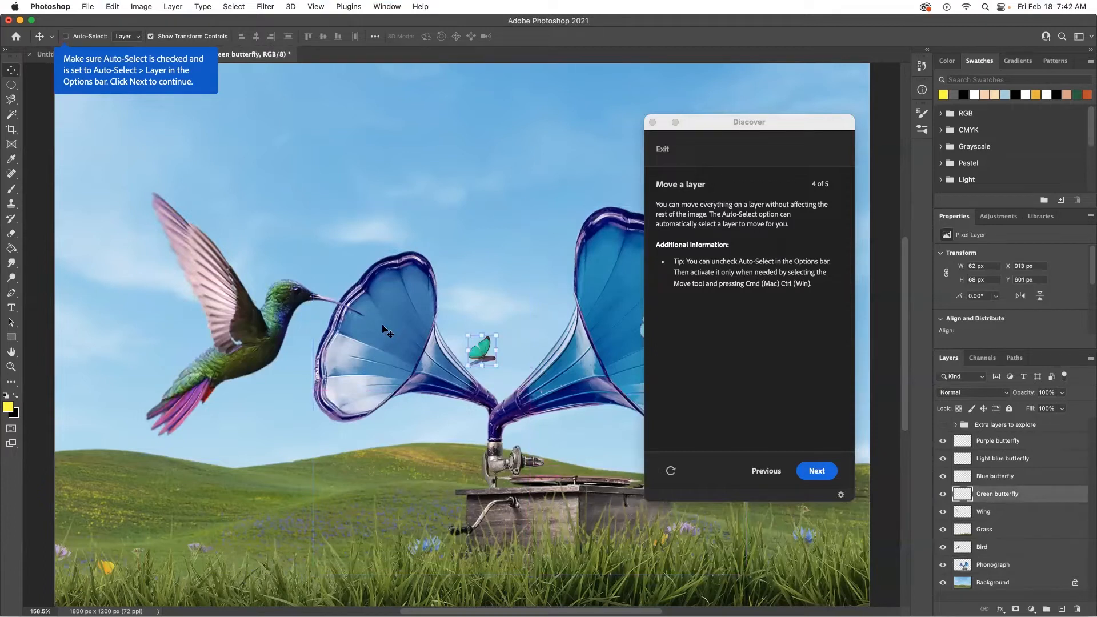
- Move the green butterfly up about 200 px and the phonograph slightly up, to Y 297 px
left_click_drag(386, 332, 385, 238)
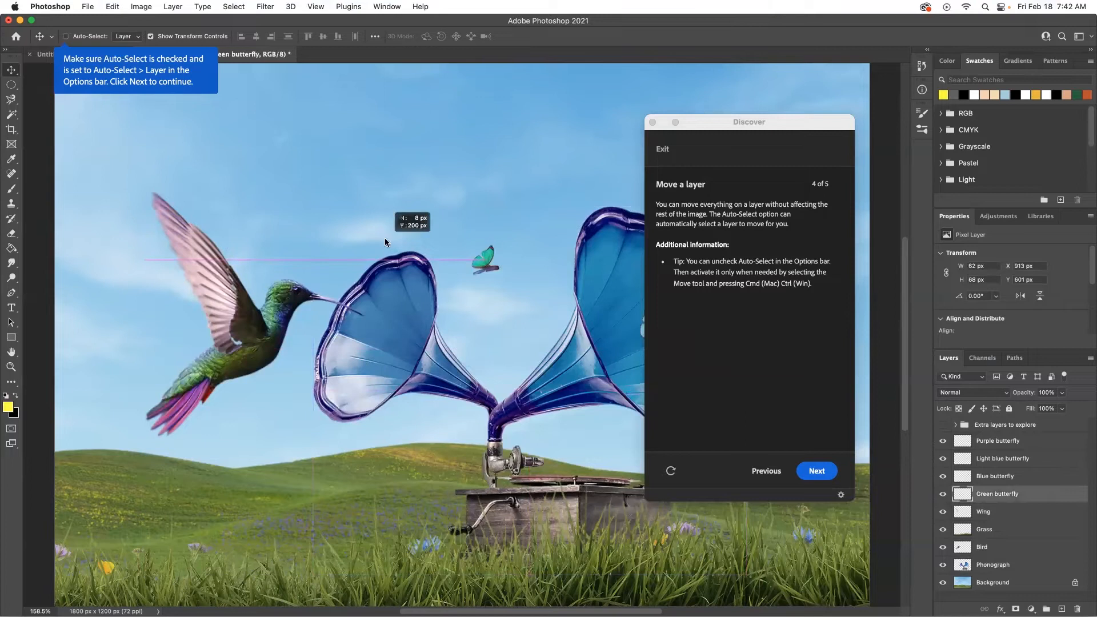
left_click(389, 348, "super")
mouse_move(386, 342)
left_mouse_down()
mouse_move(365, 302)
mouse_move(386, 330)
left_mouse_up()
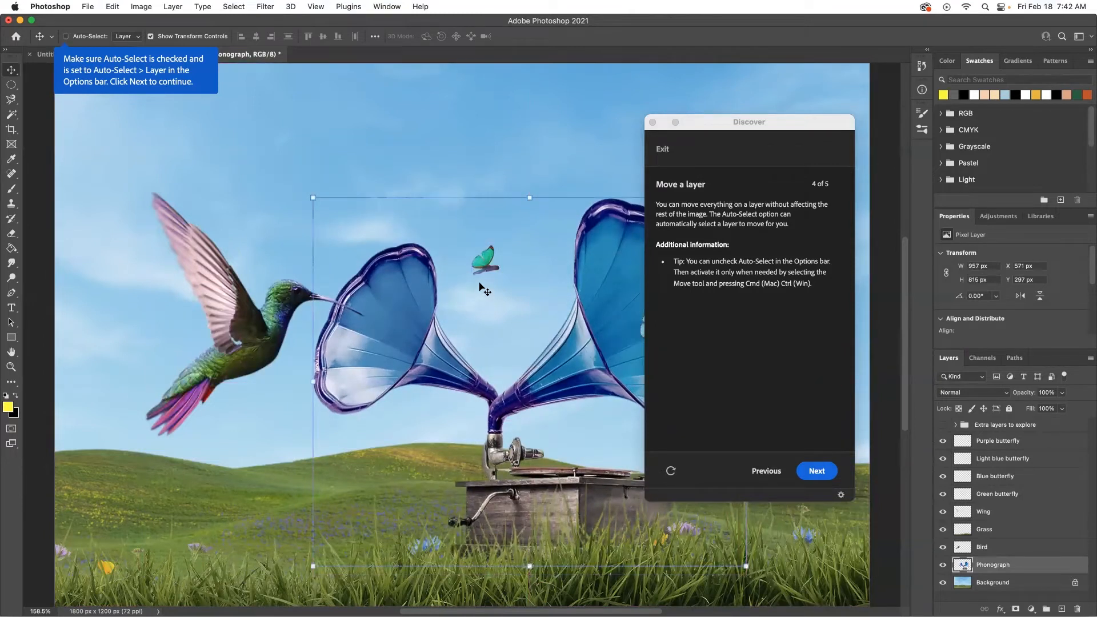
- Turn Auto-Select back on, move the green butterfly into the sky above the bird's wing, and advance the tutorial to part 5
left_click(817, 473)
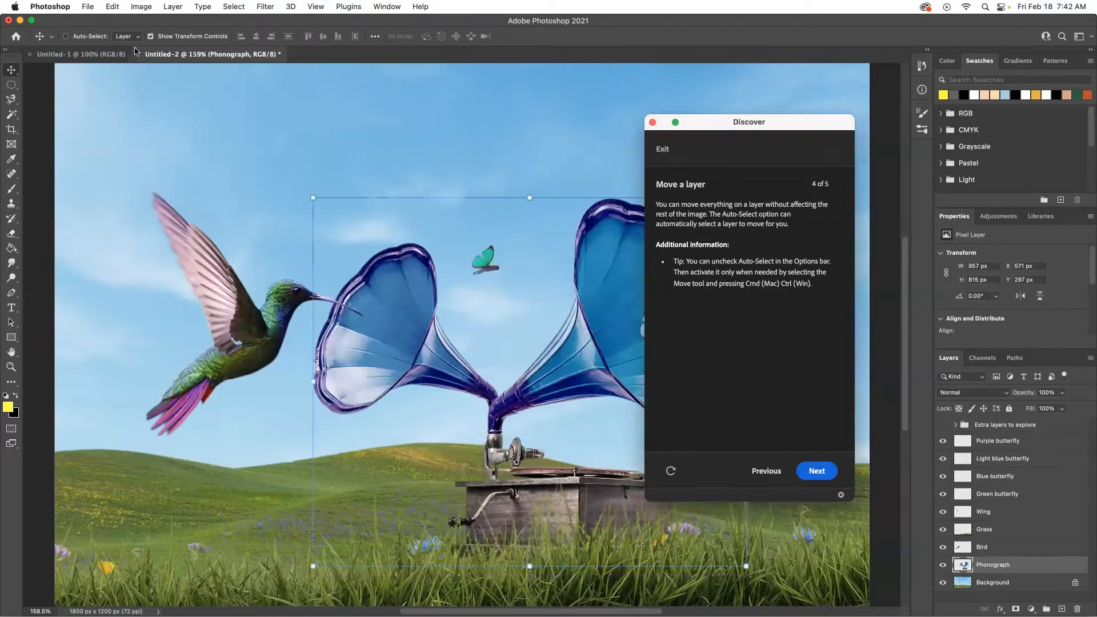
left_click(65, 36)
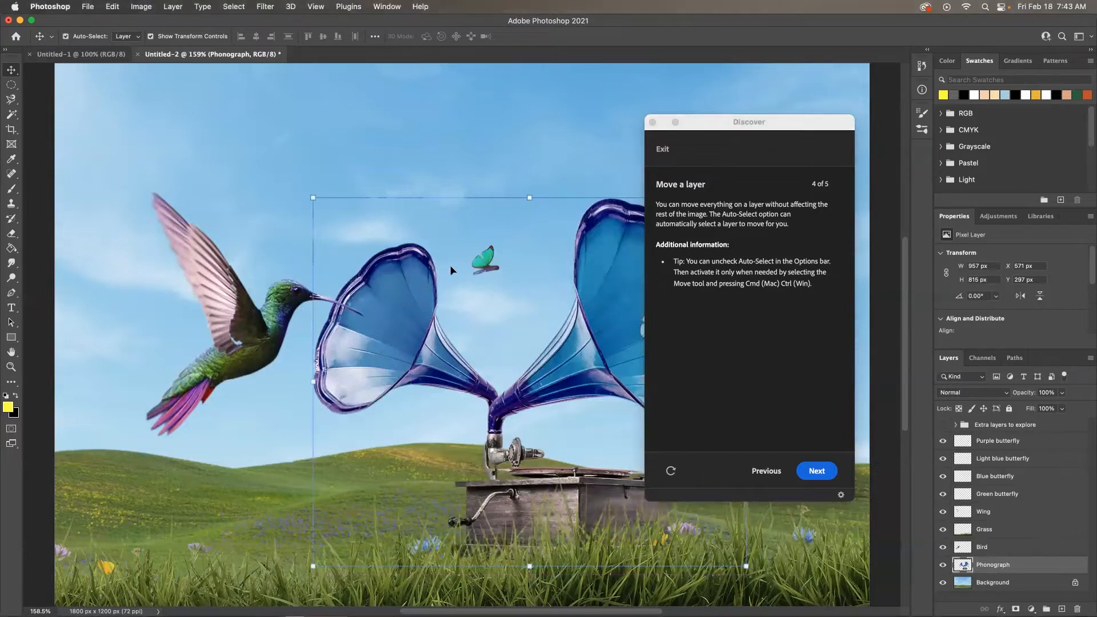
left_click_drag(487, 265, 170, 118)
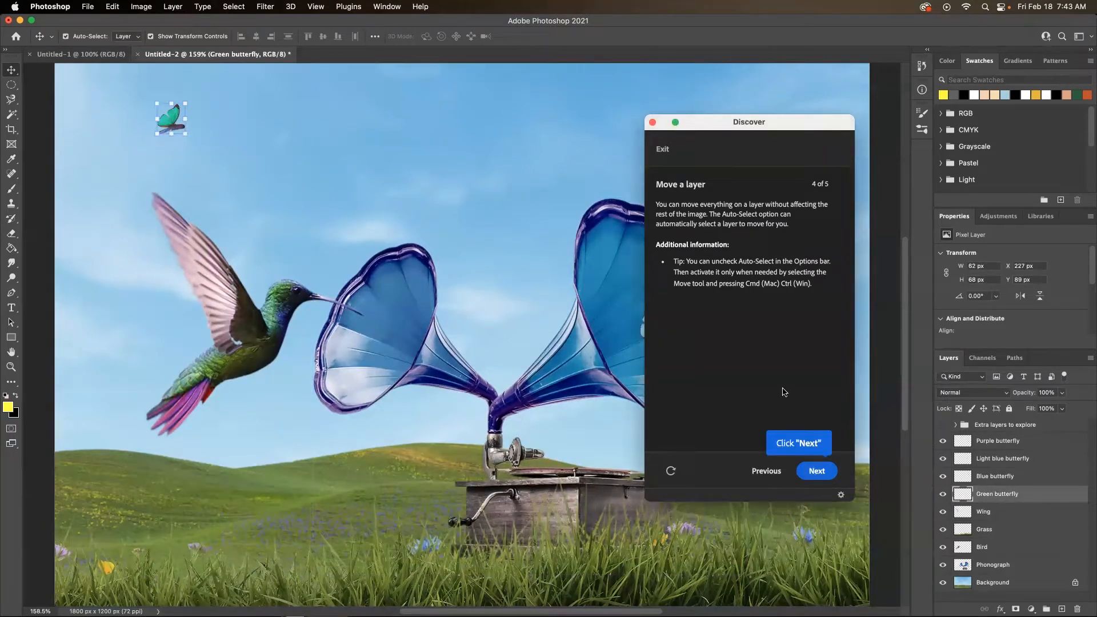
left_click(815, 474)
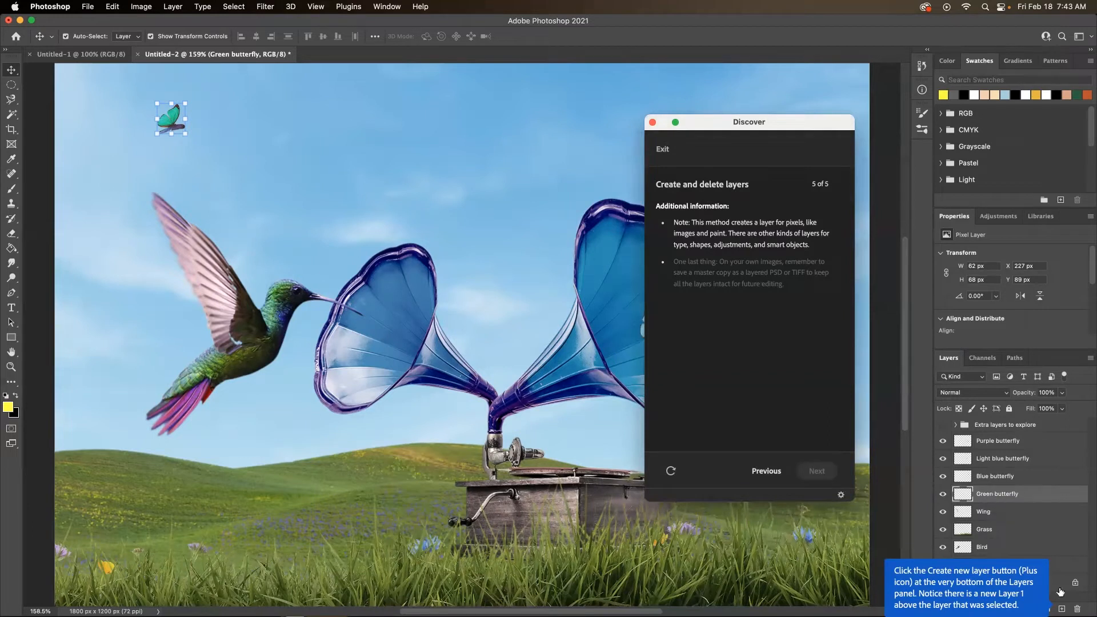
- Create a new layer above Green butterfly, paint large yellow Brush Tool strokes across the sky, and advance the tutorial
left_click(1062, 609)
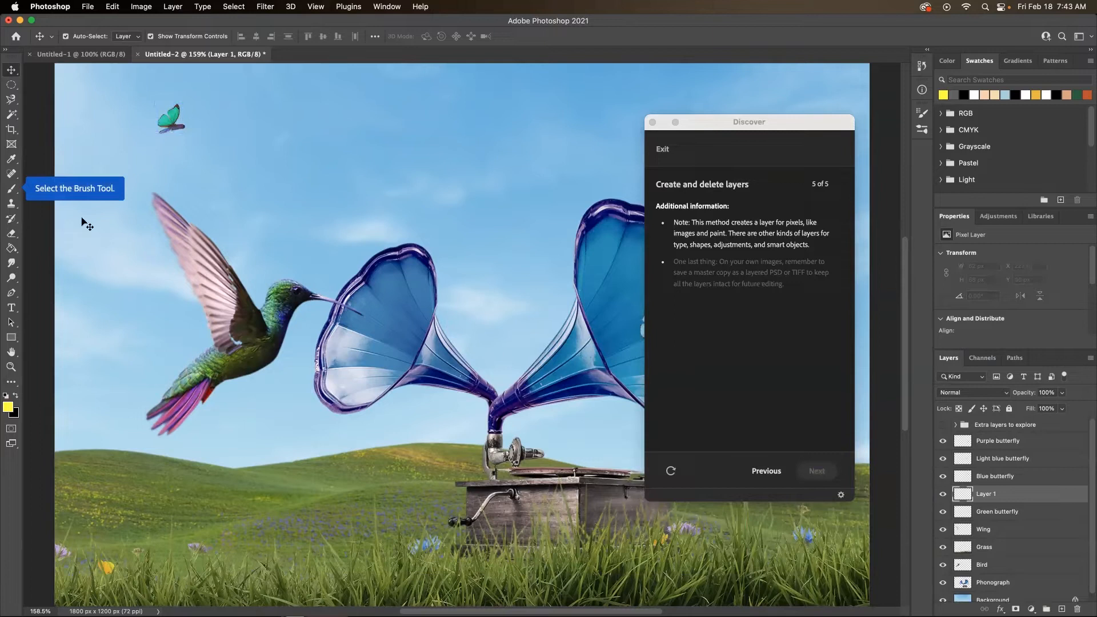
left_click(13, 190)
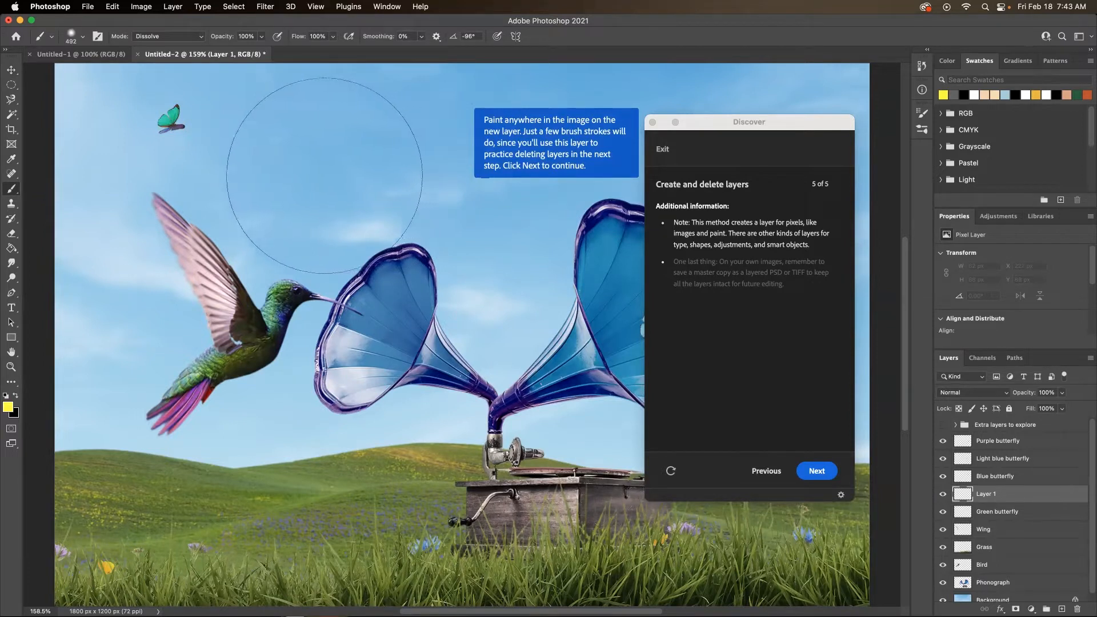
mouse_move(286, 161)
left_mouse_down()
mouse_move(307, 153)
mouse_move(464, 168)
mouse_move(443, 260)
mouse_move(260, 360)
left_mouse_up()
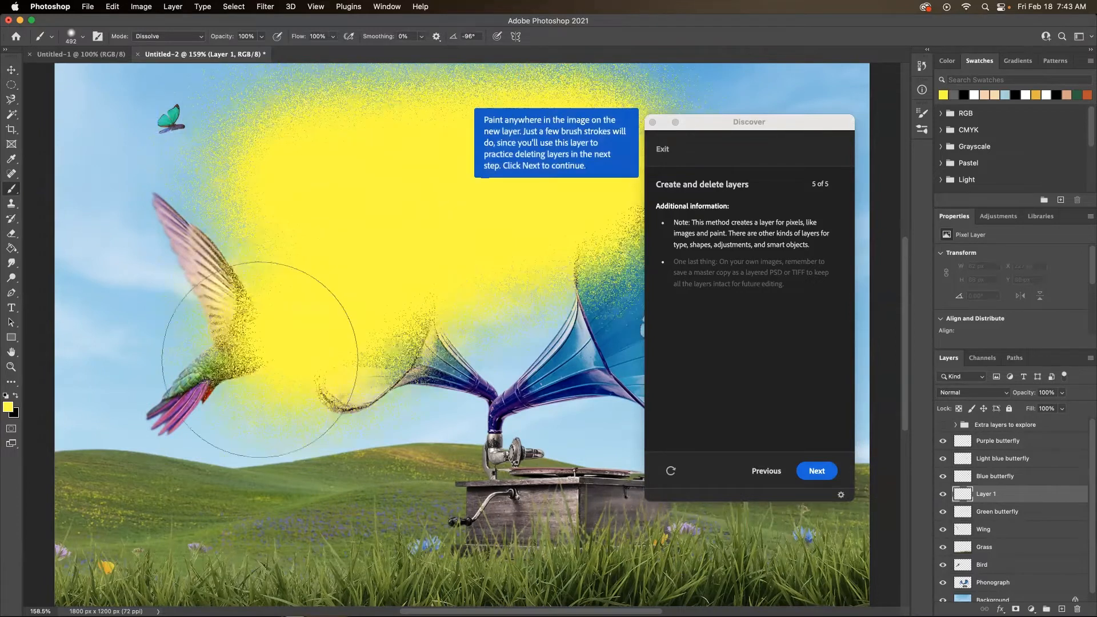
left_click(810, 476)
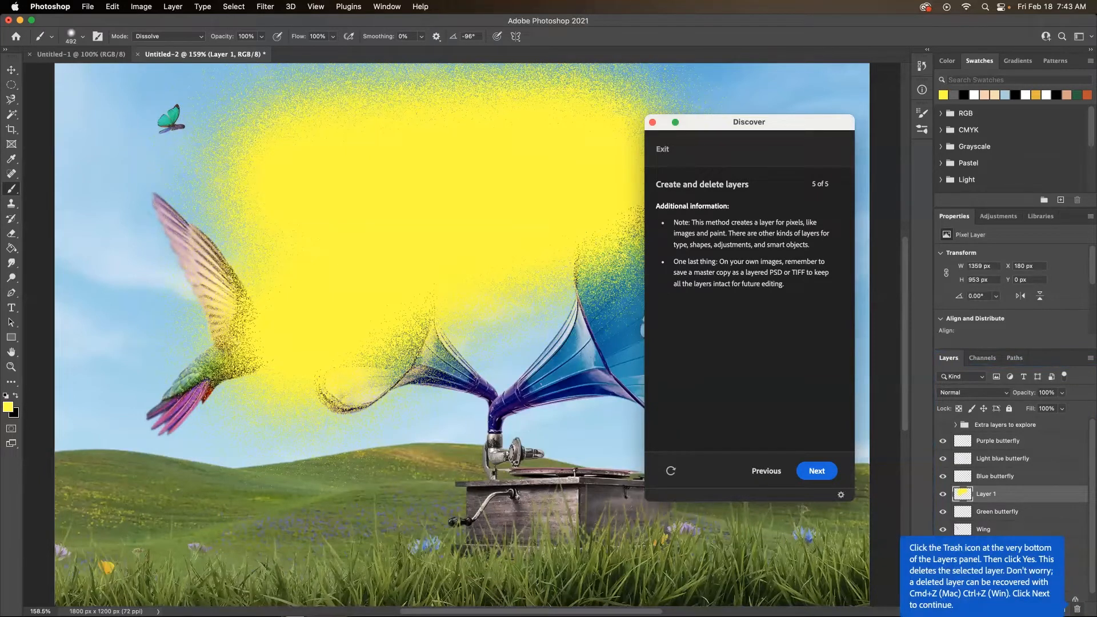
- Delete the painted Layer 1 and finish the "Get to know layers" tutorial
left_click(1077, 609)
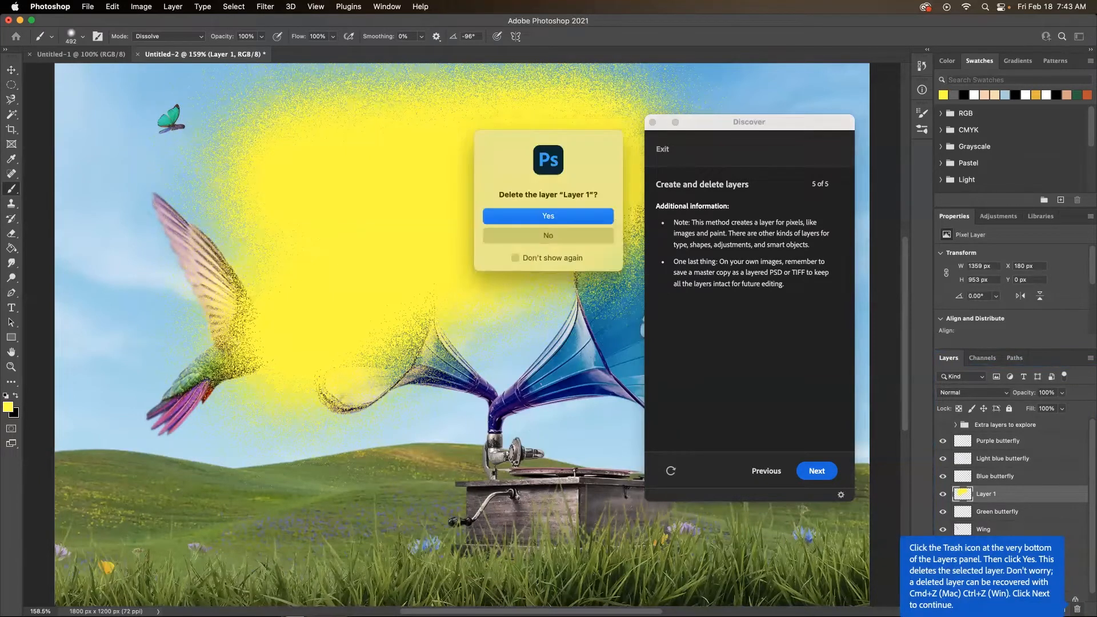
left_click(578, 219)
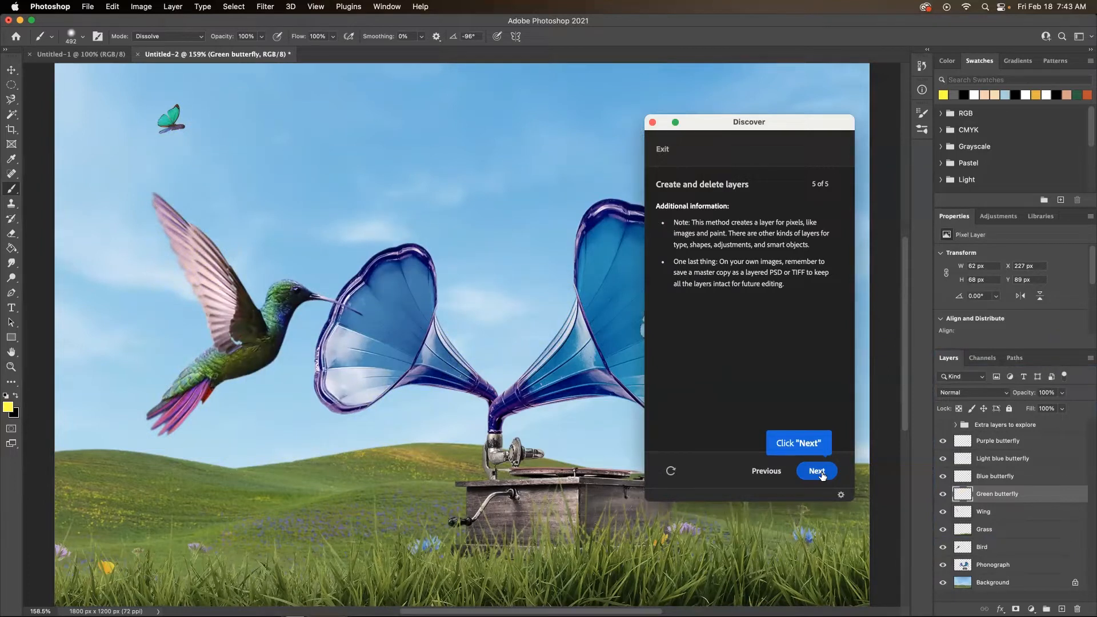
left_click(818, 472)
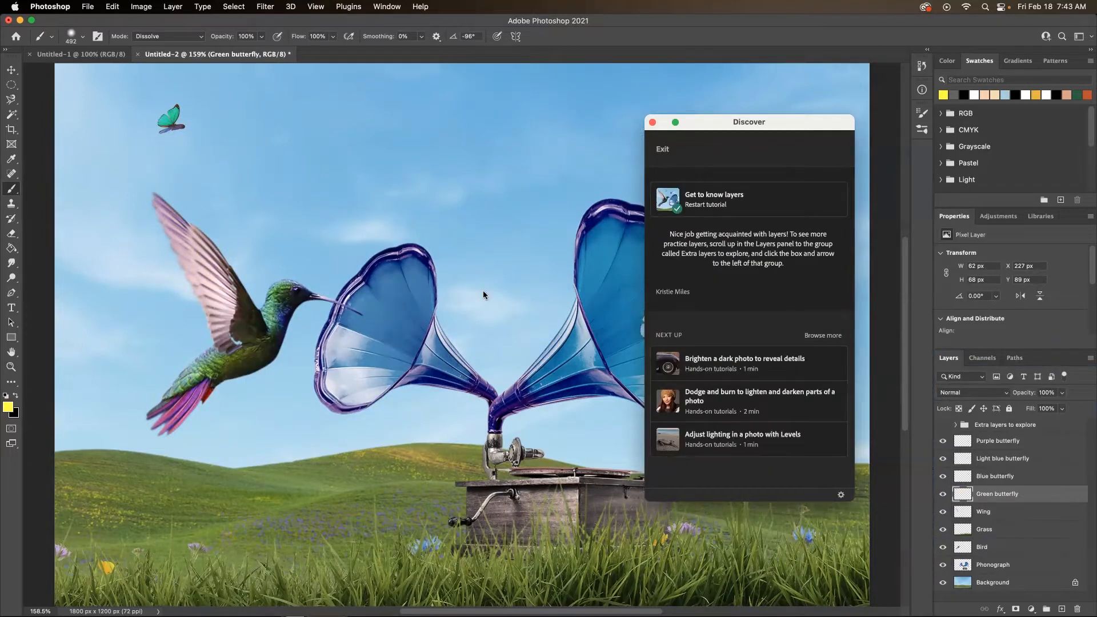
- Quick-export the image as a PNG named "Get to know layers finished" to Downloads, and switch to Google Chrome
left_click(89, 8)
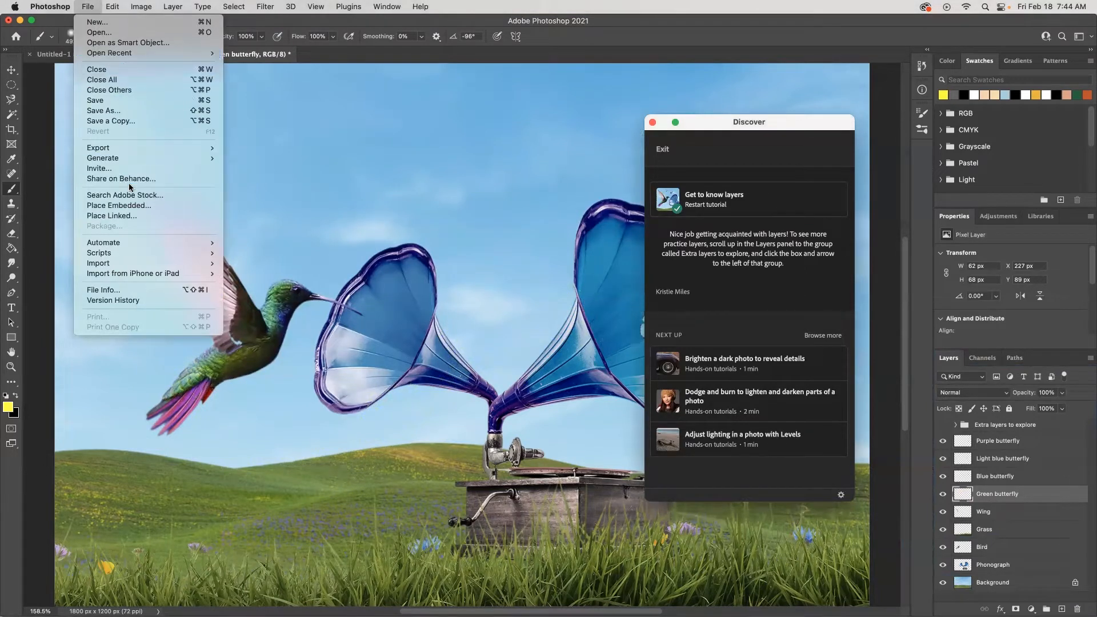
mouse_move(134, 148)
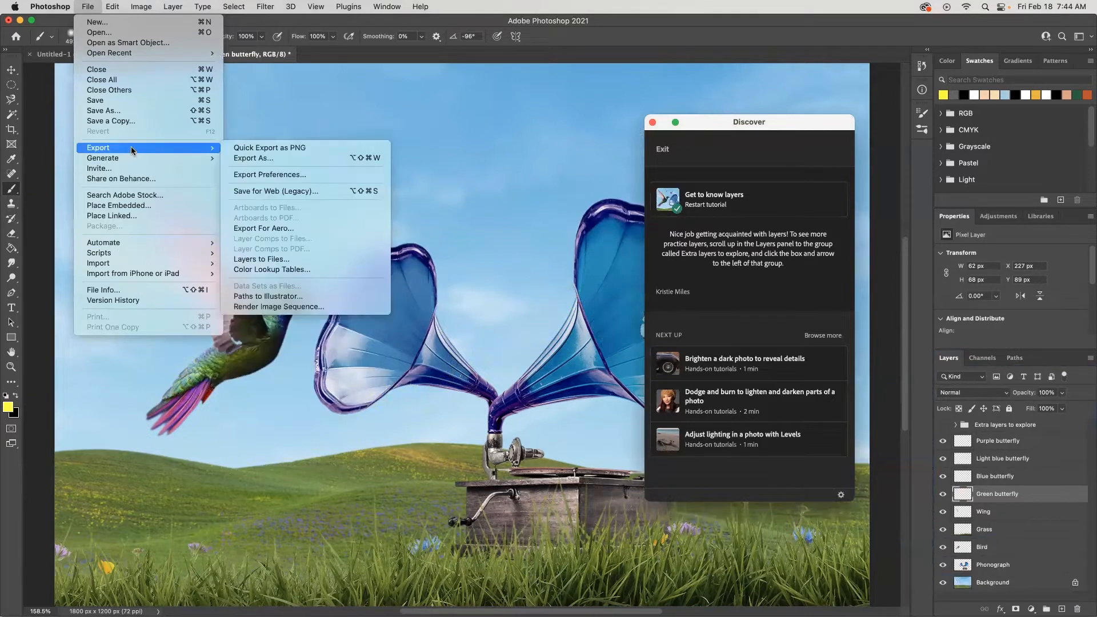
left_click(259, 148)
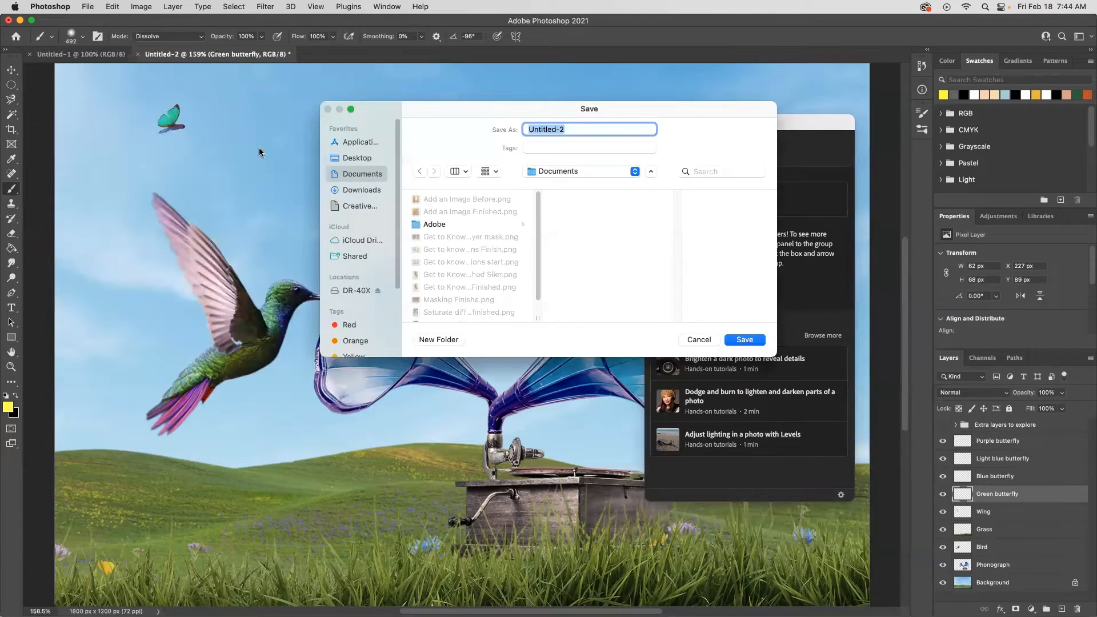
type("Get to know layers finished")
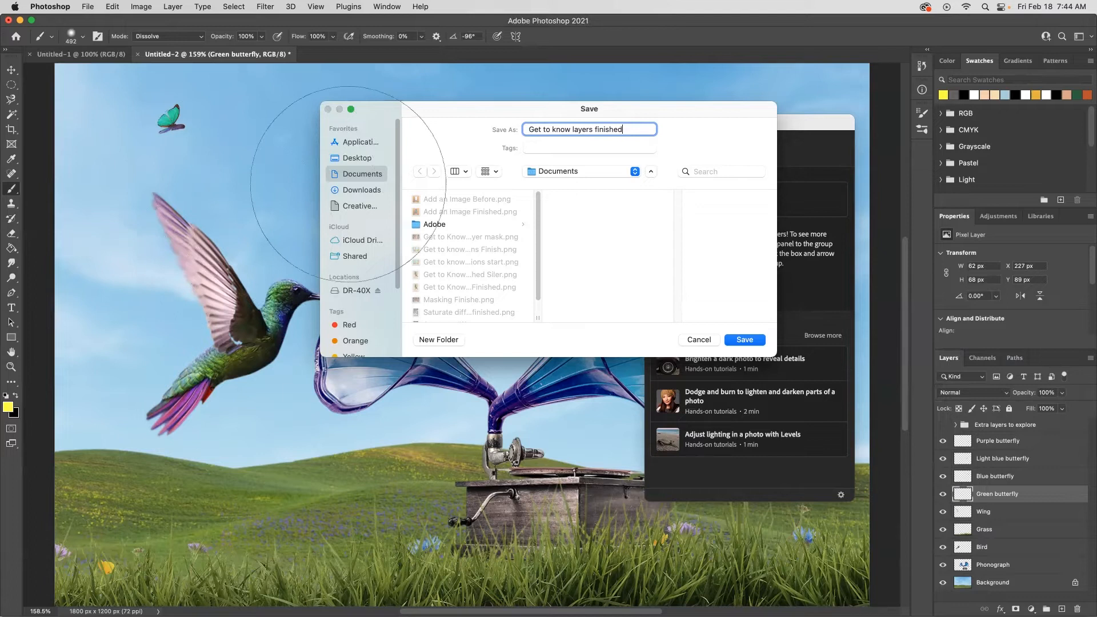
left_click(356, 190)
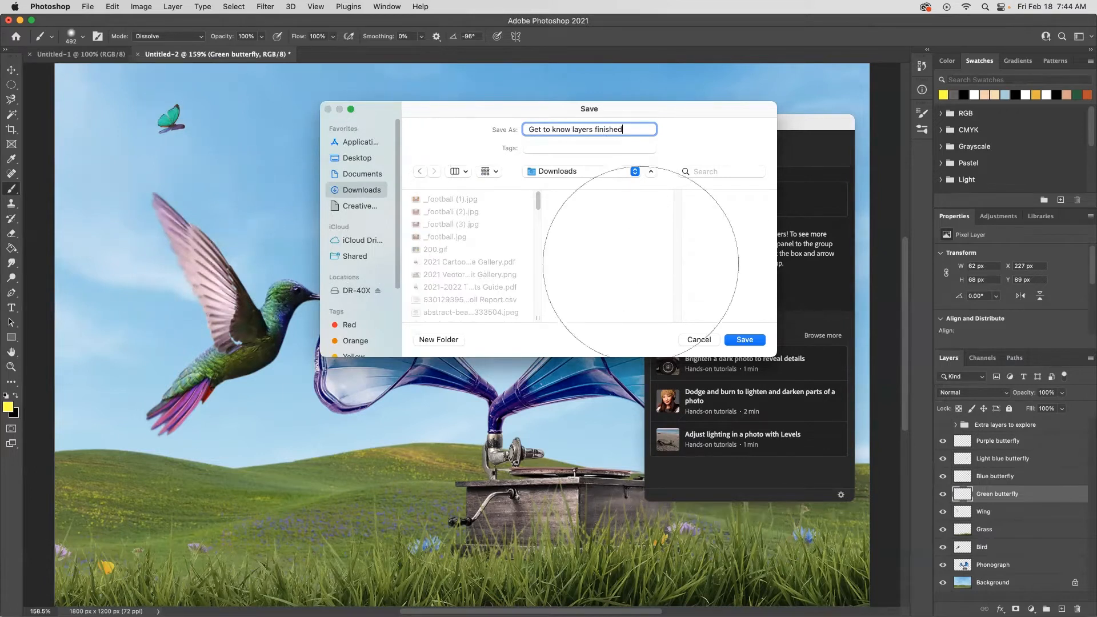
left_click(740, 340)
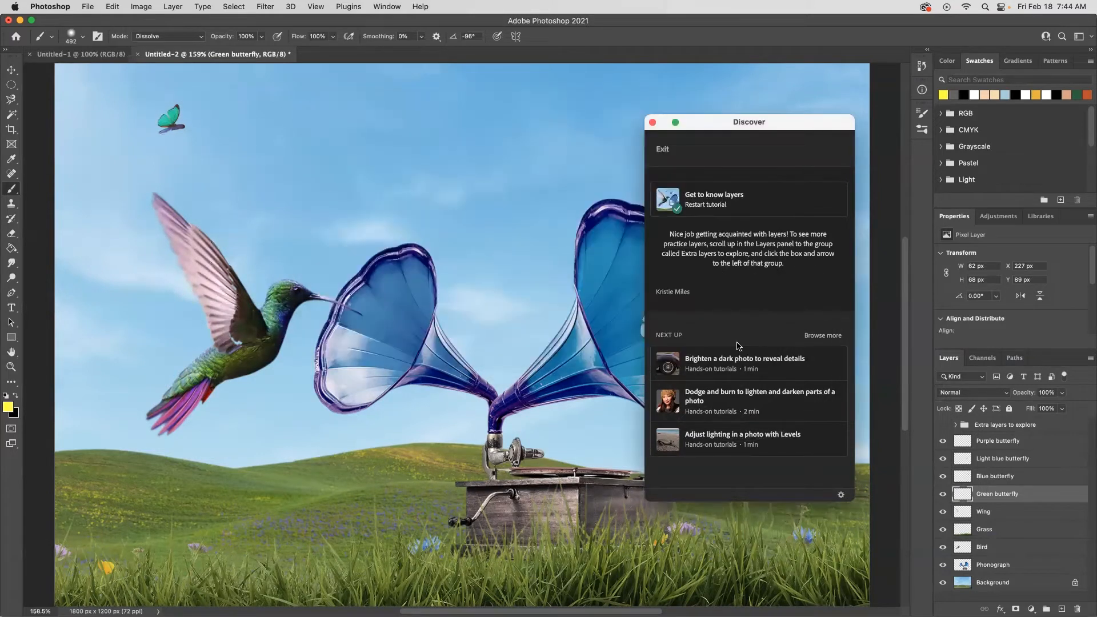
key("super+Tab")
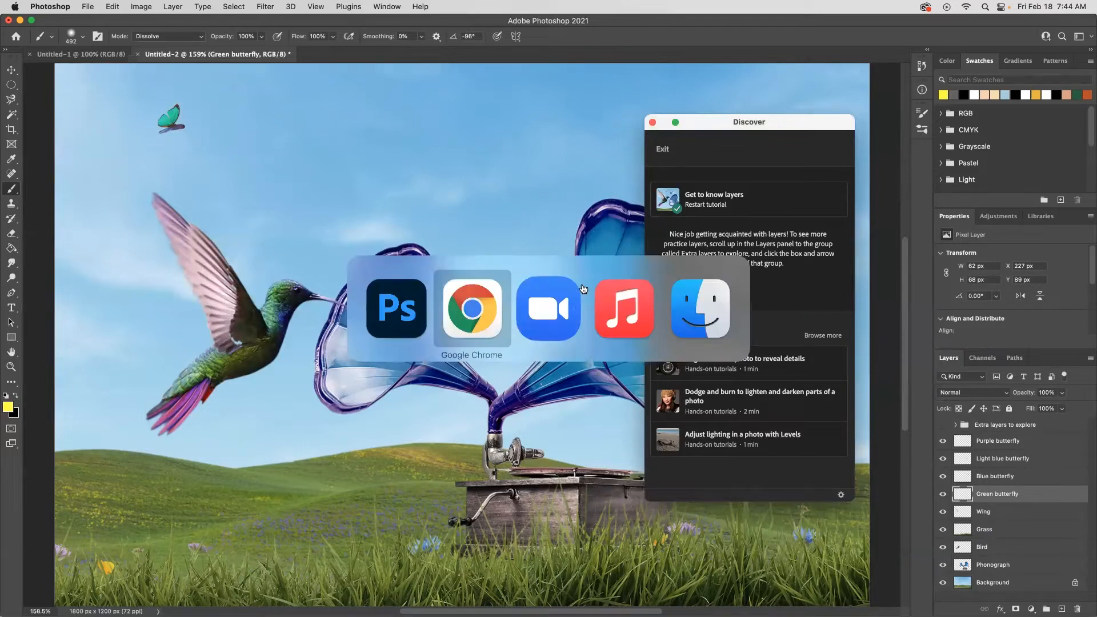
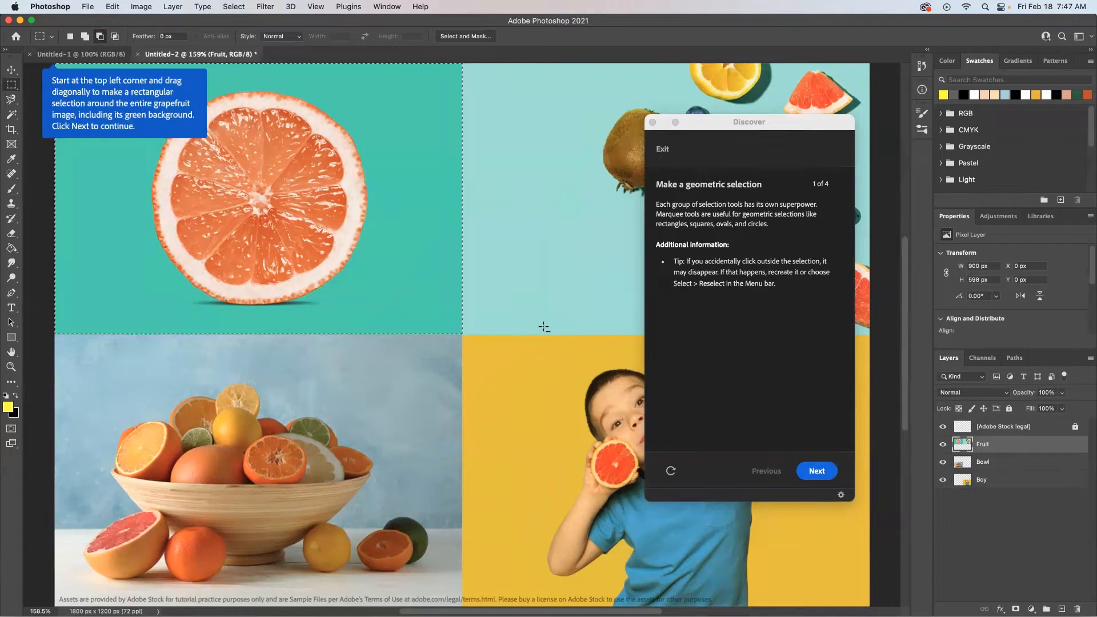
- Advance the tutorial and add a Hue/Saturation adjustment layer limited to the selected grapefruit image
left_click(818, 472)
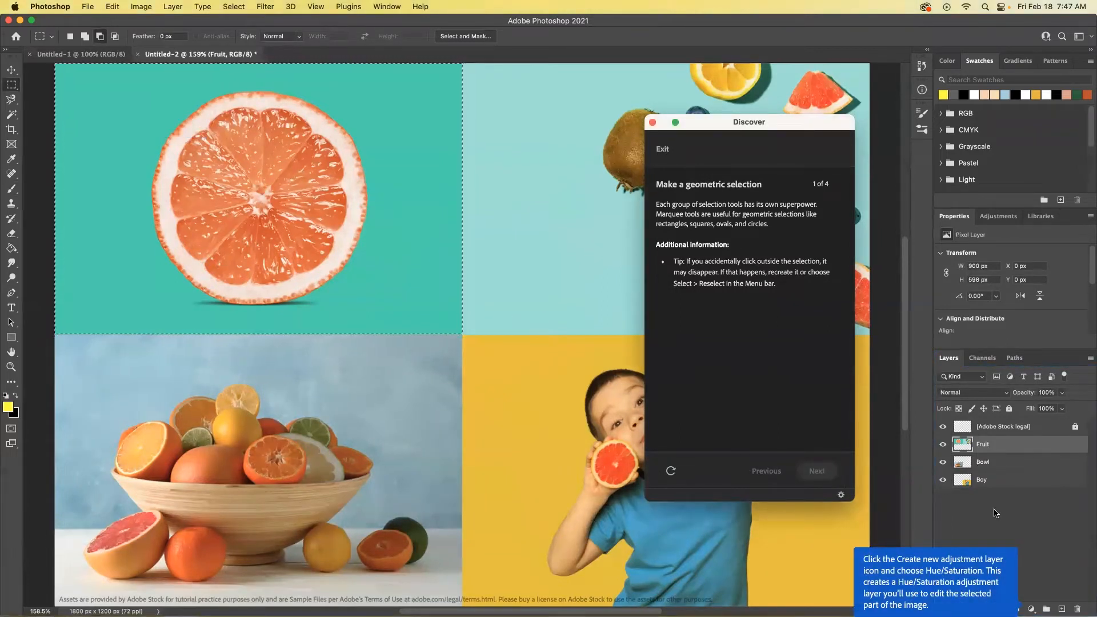
left_click(1031, 609)
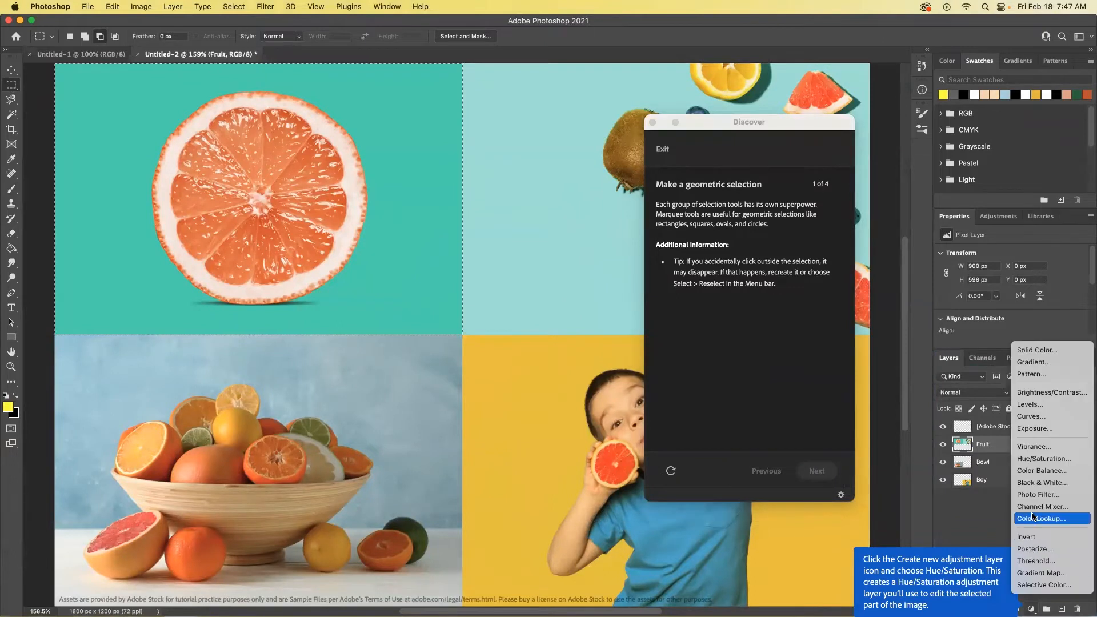
left_click(1047, 459)
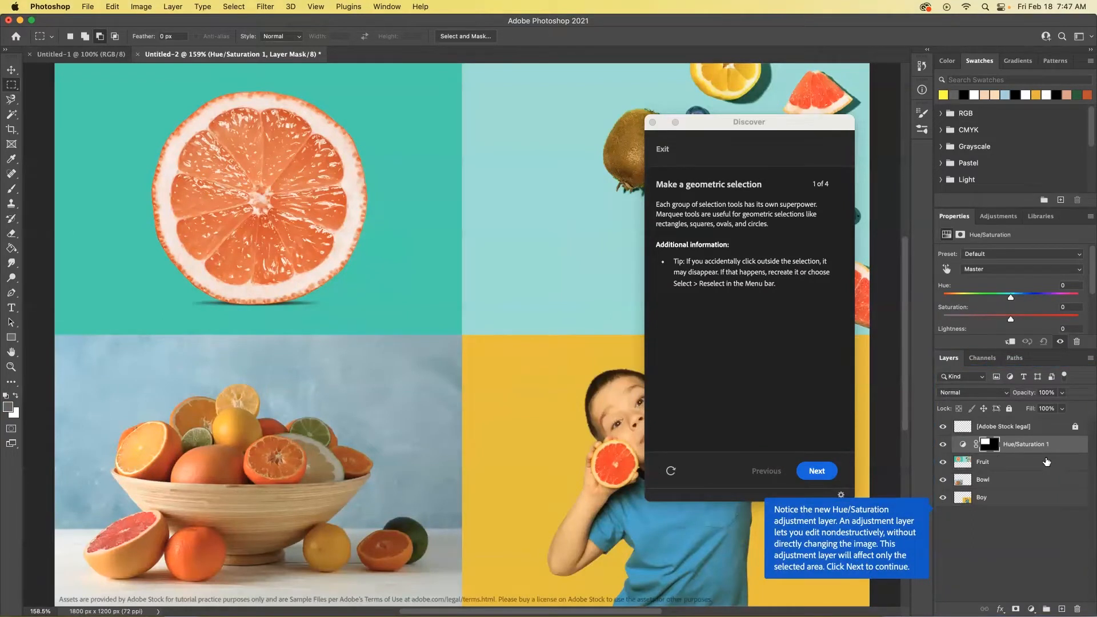
- Set the adjustment layer's Hue to +30 so the grapefruit looks like a lemon, and advance the tutorial to part 2
left_click(815, 475)
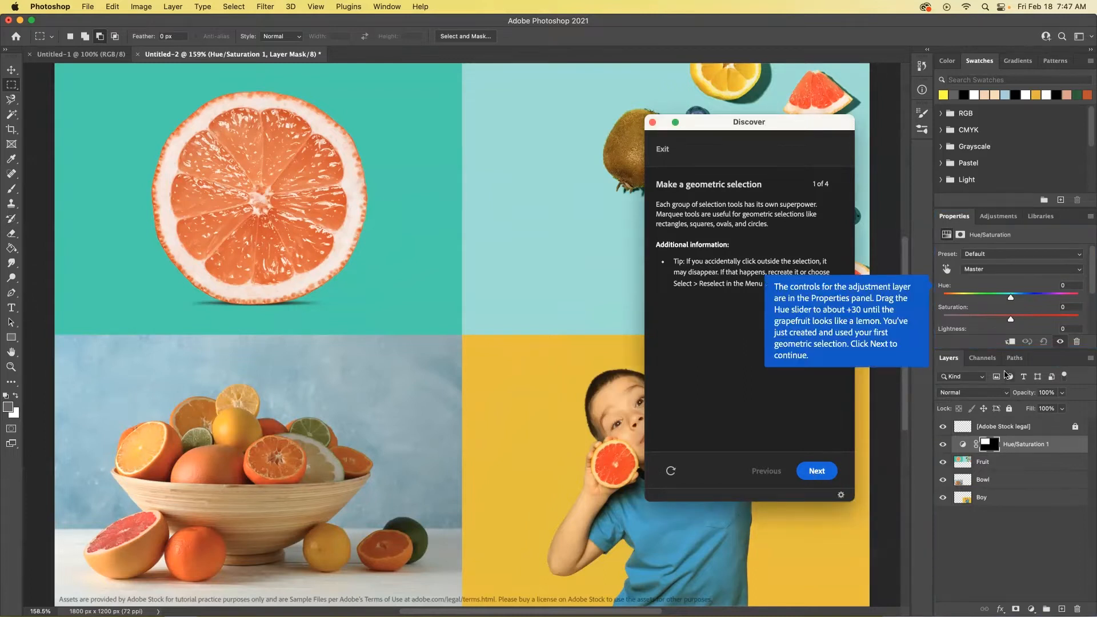
left_click_drag(1012, 299, 1031, 301)
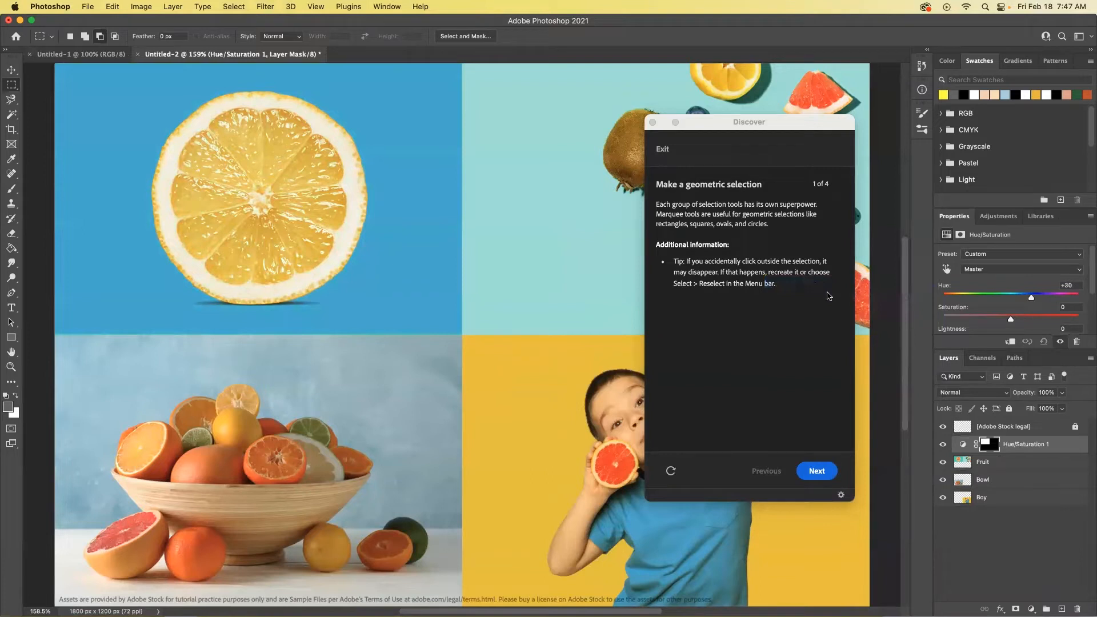
left_click(825, 475)
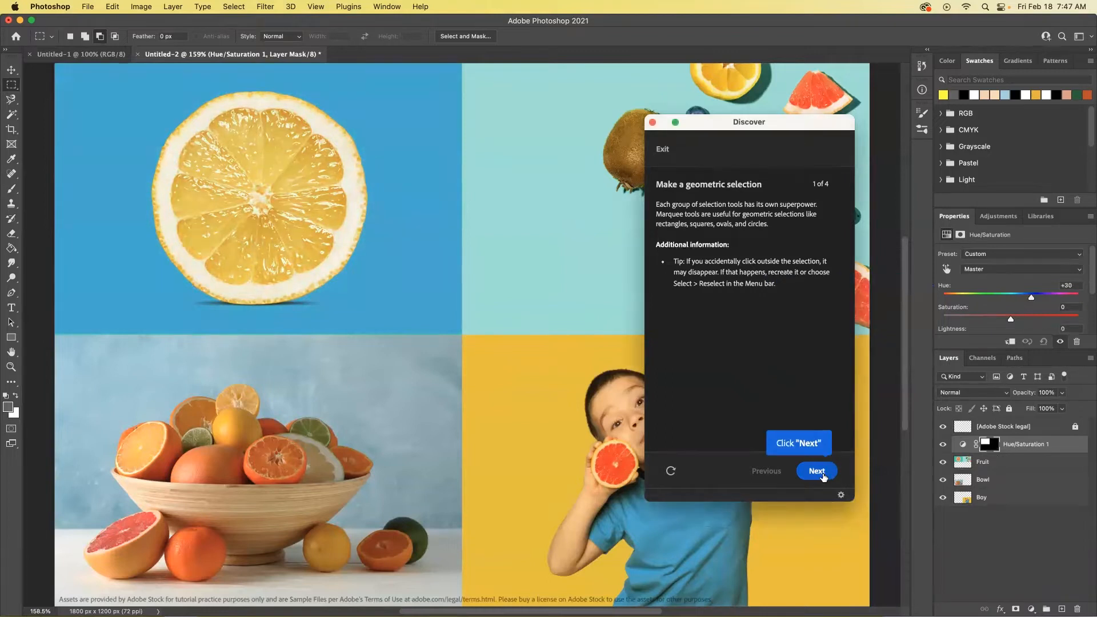
left_click(824, 476)
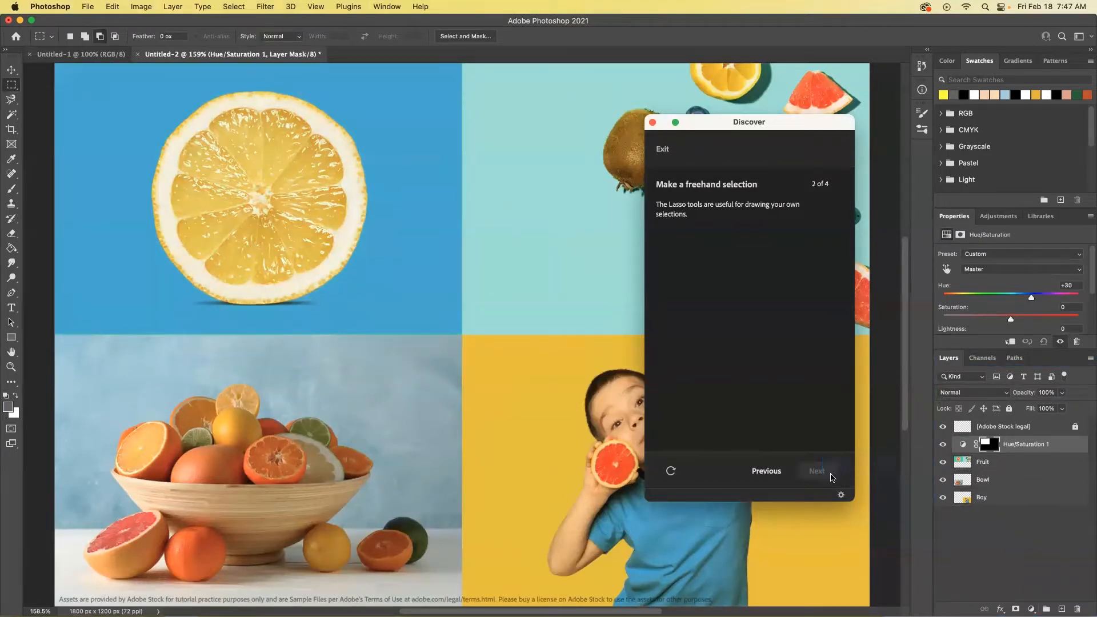
- On the Fruit layer, draw a Lasso Tool selection around the whole brown kiwi and its shadow, and advance the tutorial
left_click(997, 466)
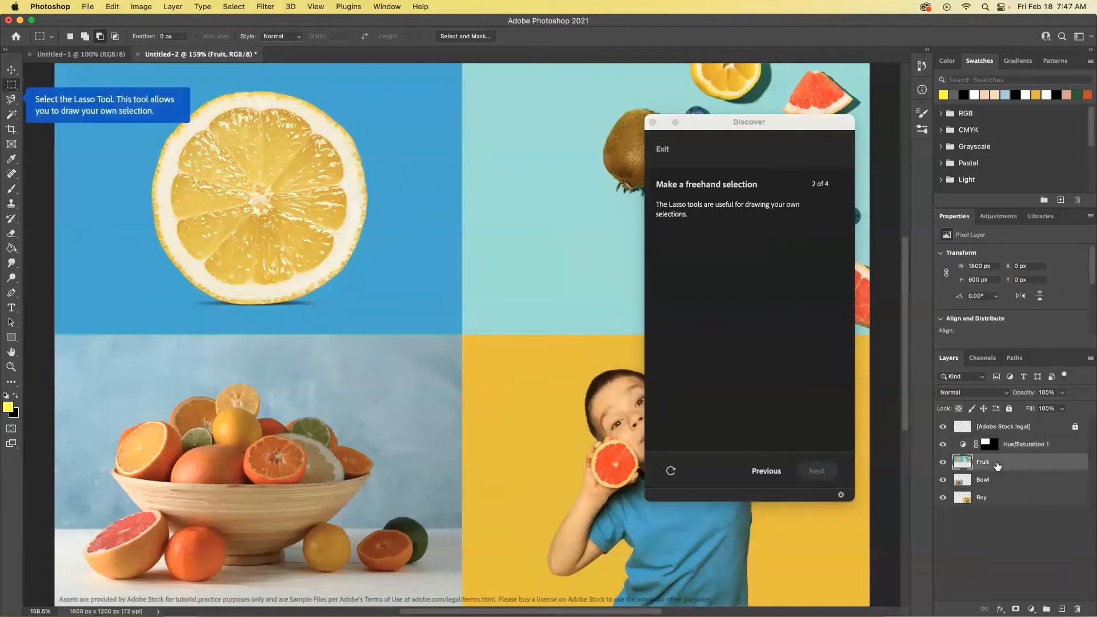
left_click(10, 101)
left_click_drag(11, 101, 56, 102)
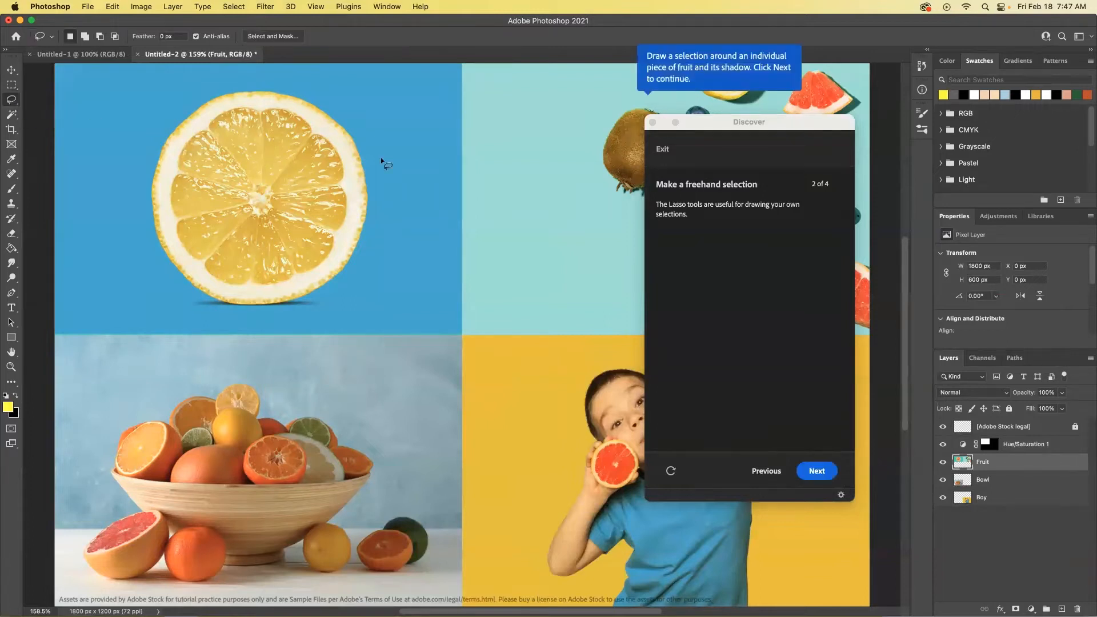
left_click_drag(707, 120, 396, 246)
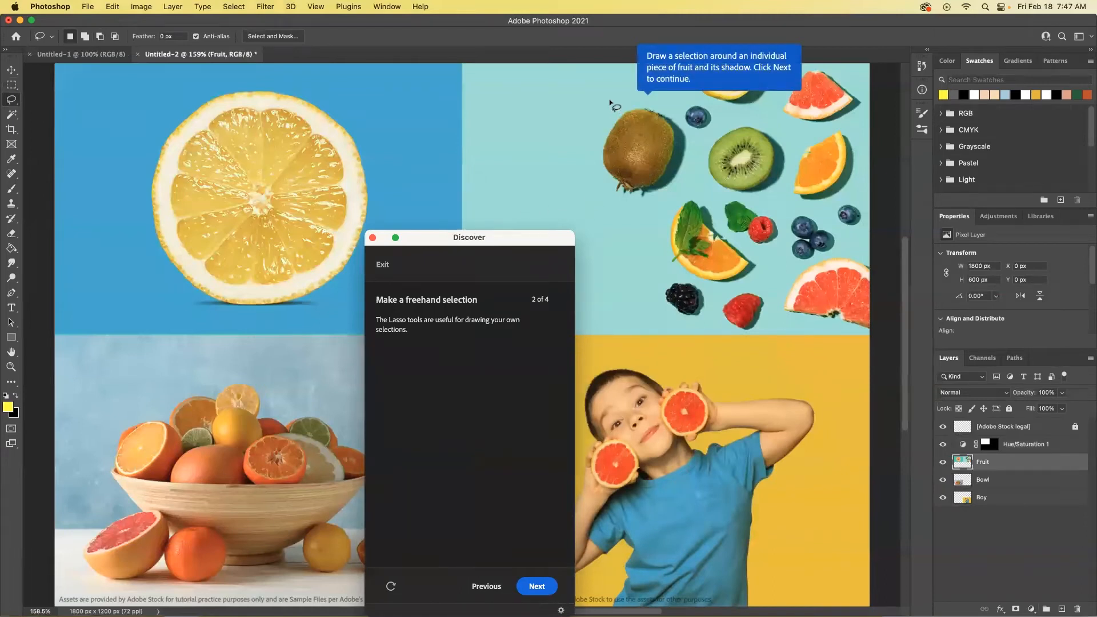
mouse_move(633, 104)
left_mouse_down()
mouse_move(602, 168)
mouse_move(616, 193)
mouse_move(646, 197)
mouse_move(677, 181)
mouse_move(689, 138)
mouse_move(633, 107)
left_mouse_up()
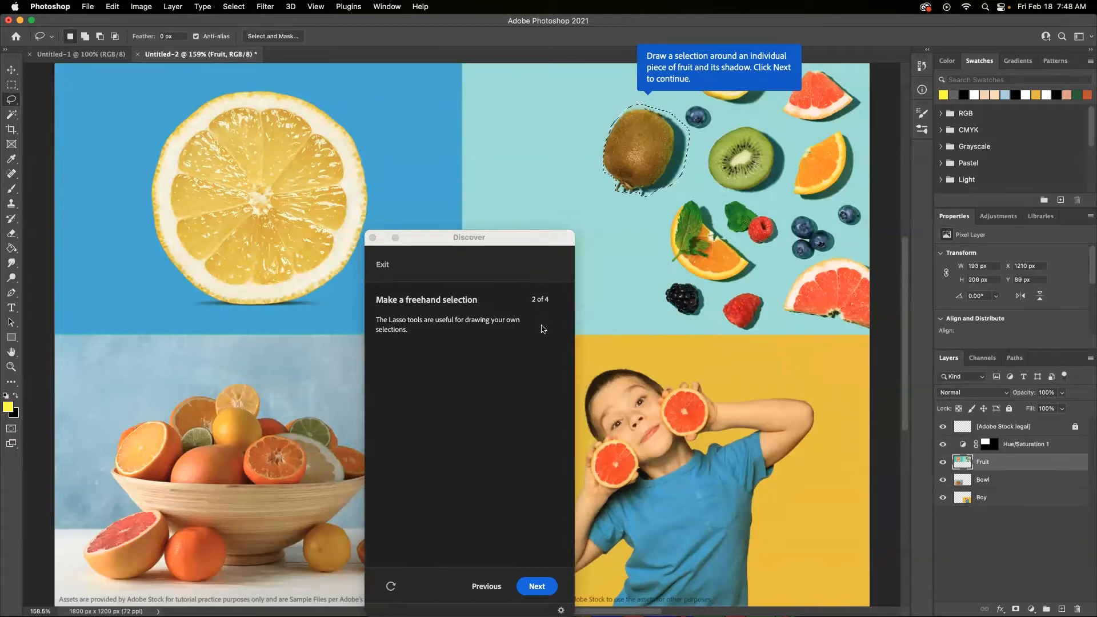
left_click(537, 587)
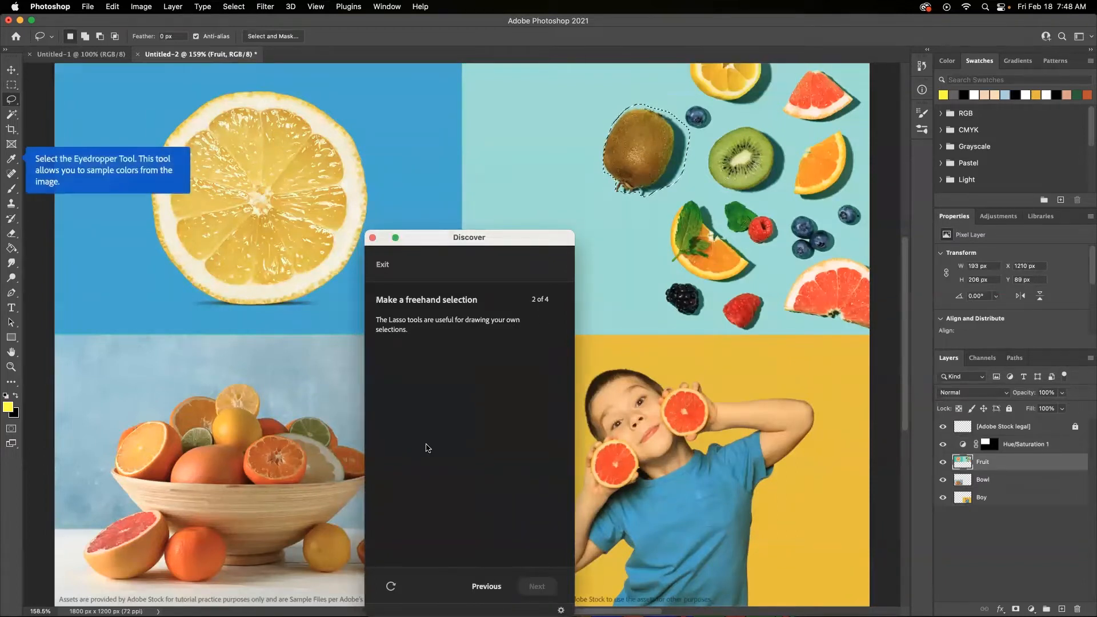
- Sample the light blue background of the fruit photo with the Eyedropper Tool and advance the tutorial
left_click(11, 160)
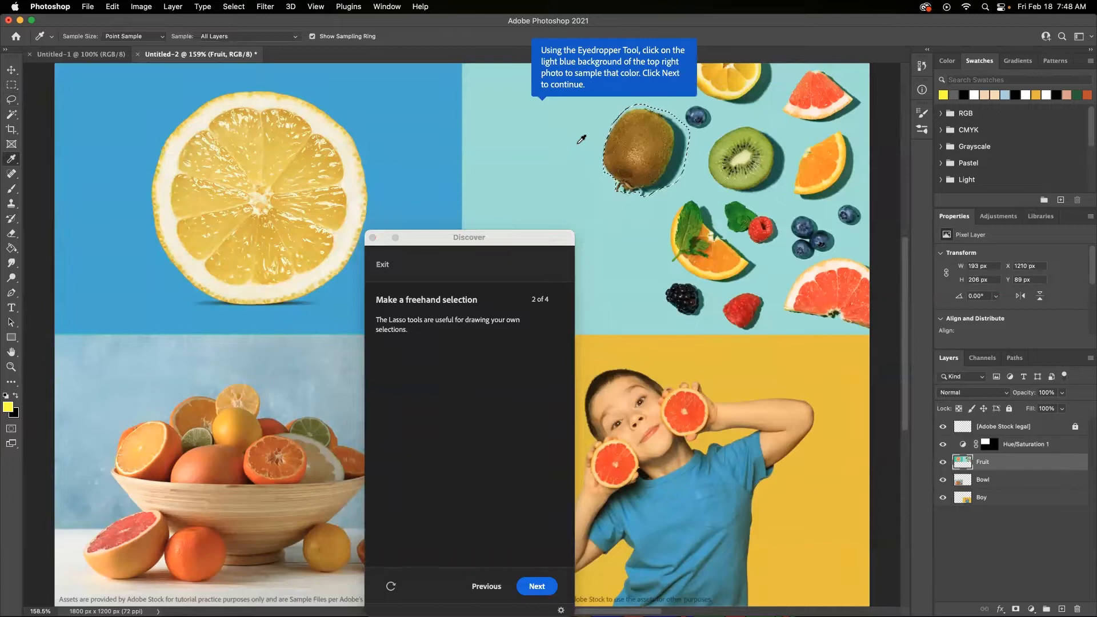
left_click(540, 142)
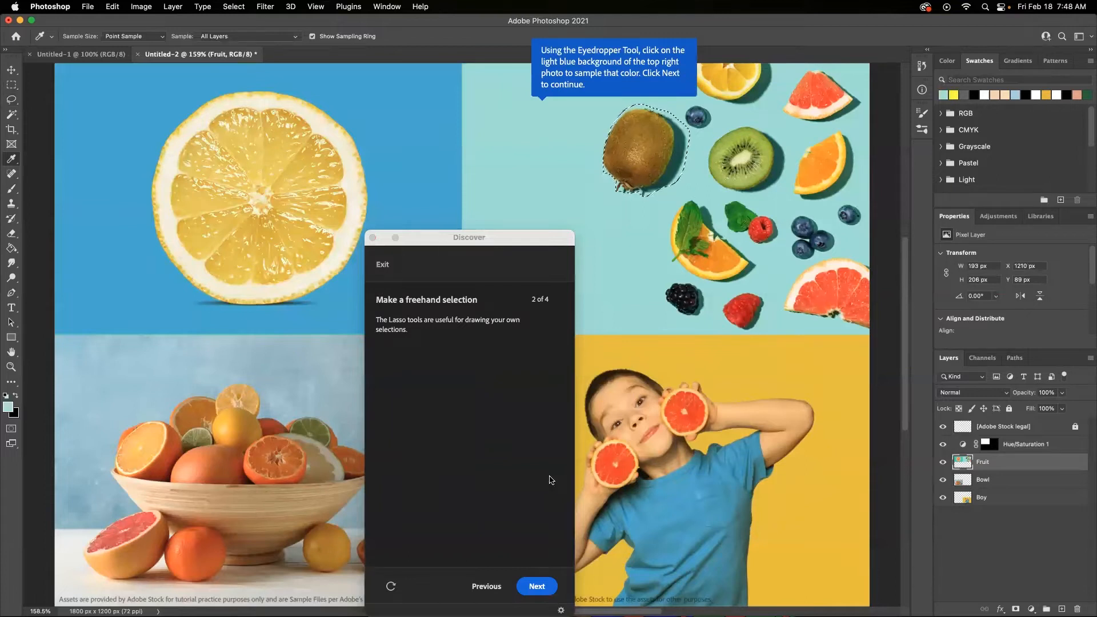
left_click(538, 585)
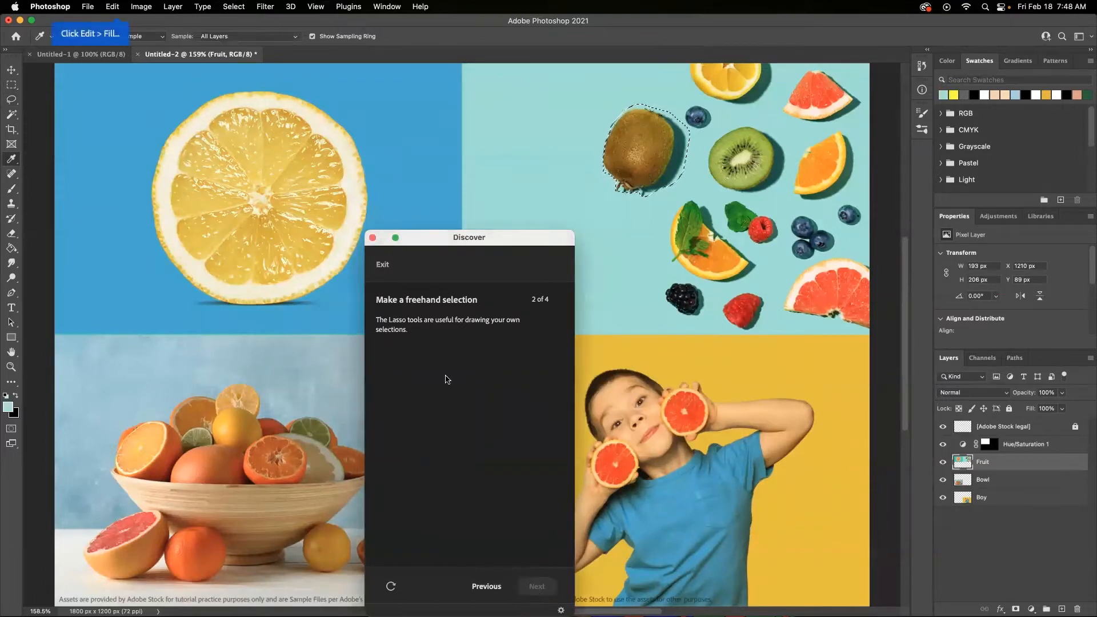
- Fill the kiwi selection with the Foreground Color in Normal mode at 100% opacity
left_click(112, 9)
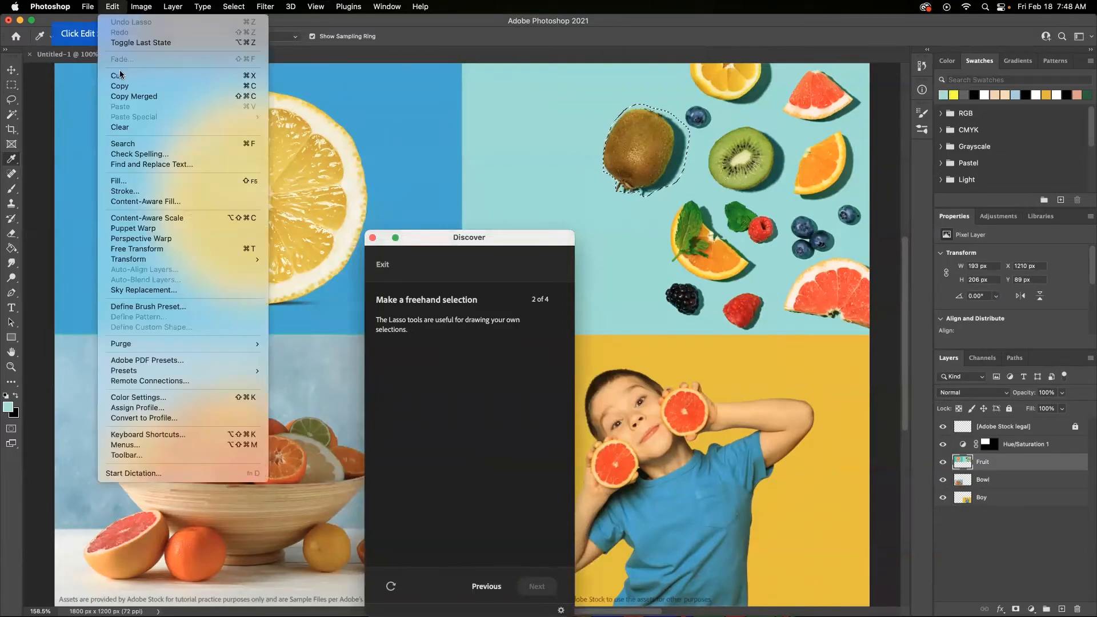
left_click(141, 182)
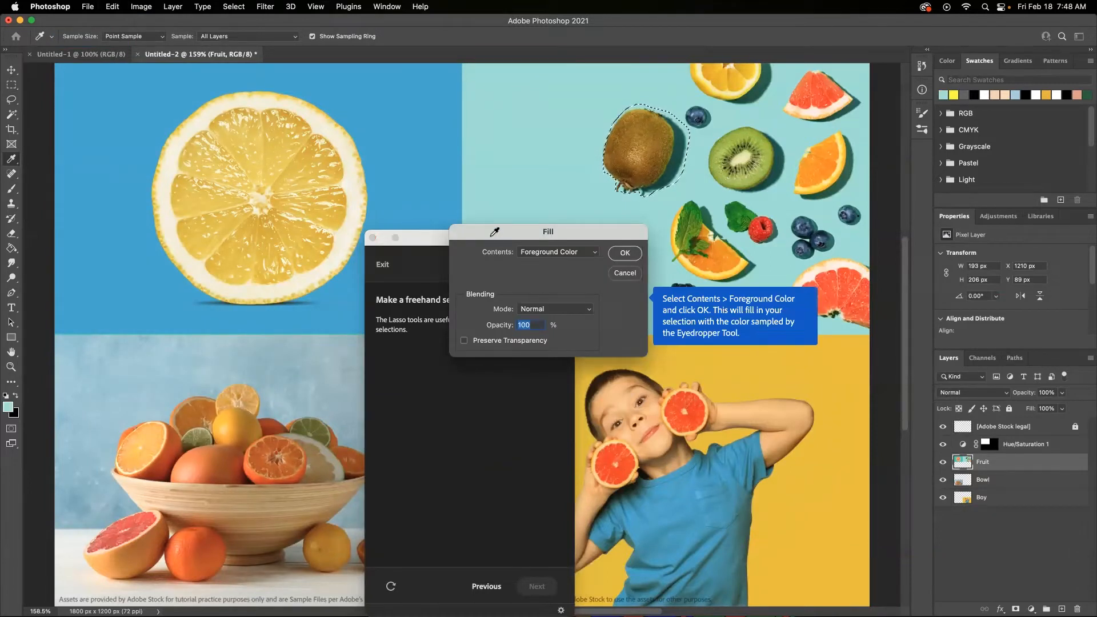
left_click(595, 254)
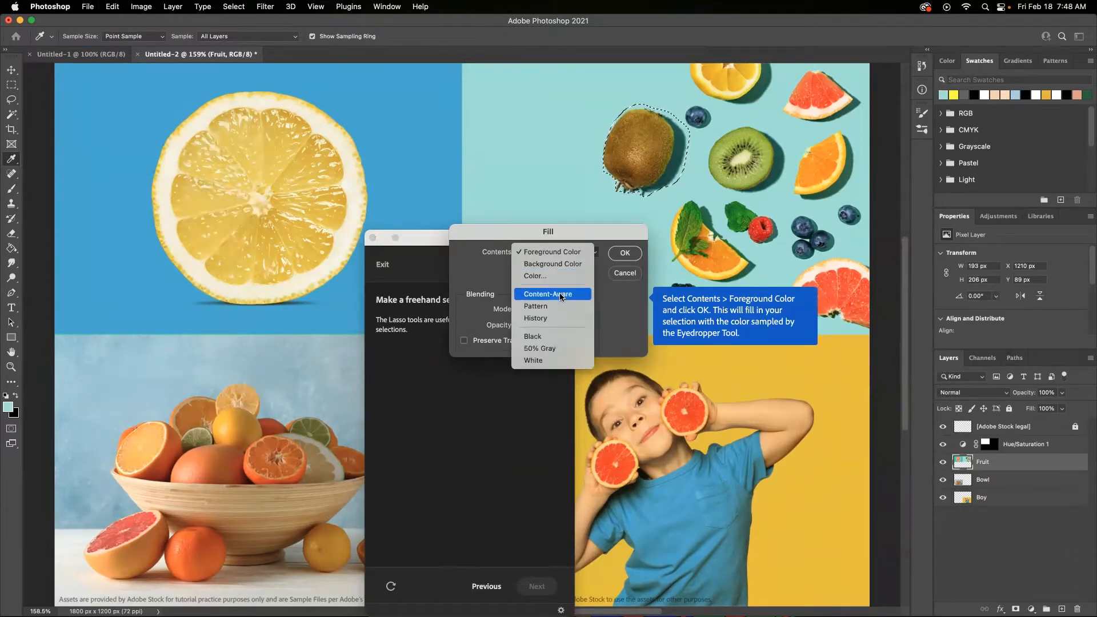
left_click(560, 252)
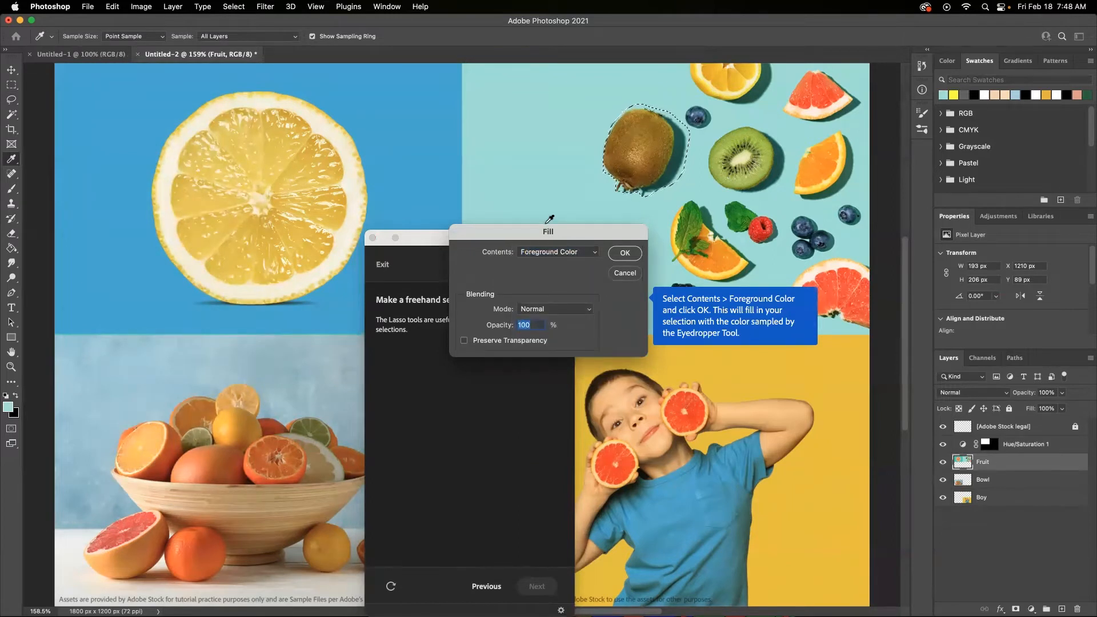
left_click(624, 257)
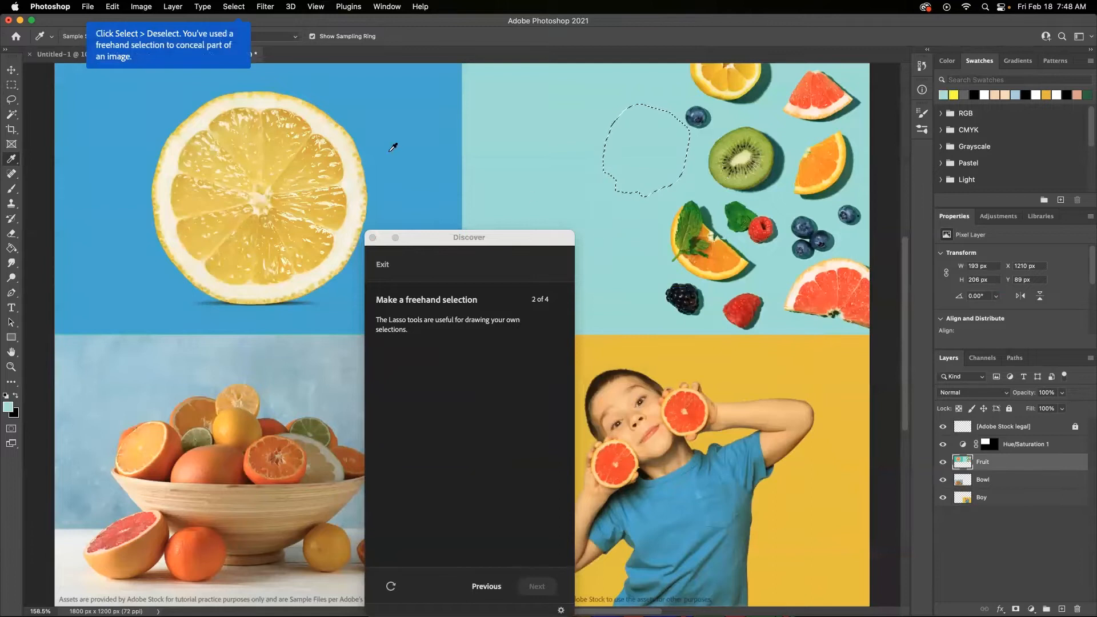
- Deselect the filled kiwi area and advance the tutorial to part 3
left_click(234, 6)
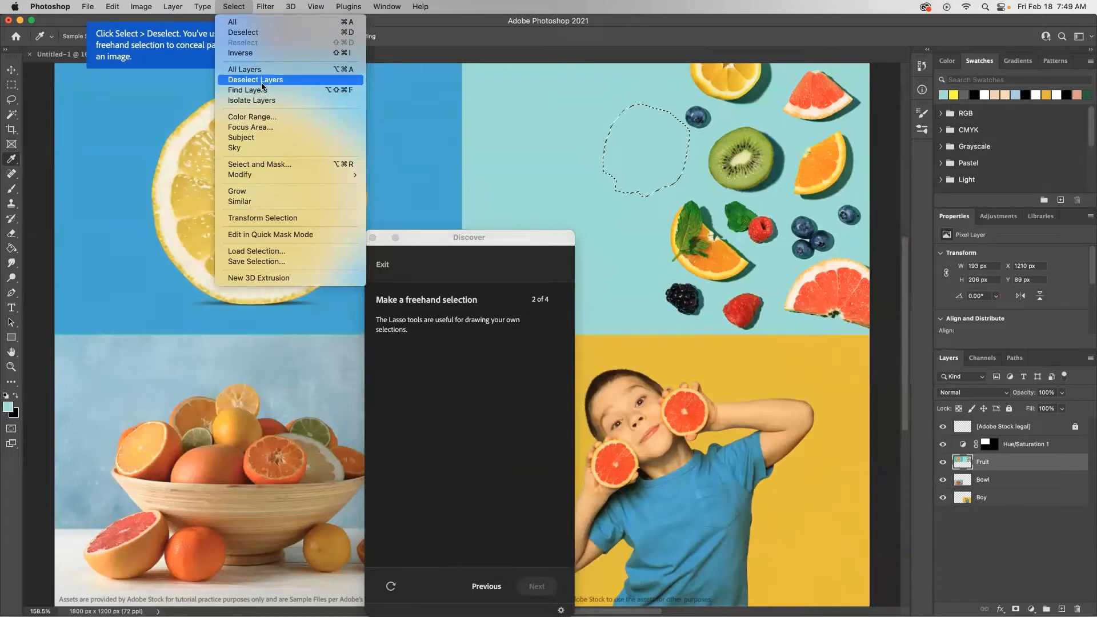
left_click(256, 36)
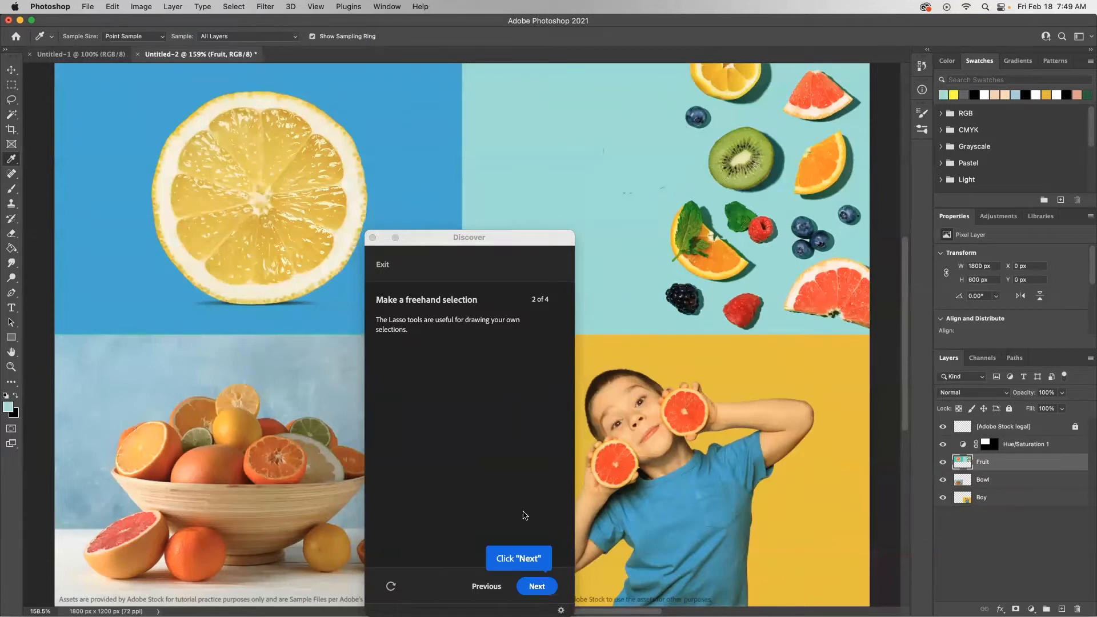
left_click(536, 586)
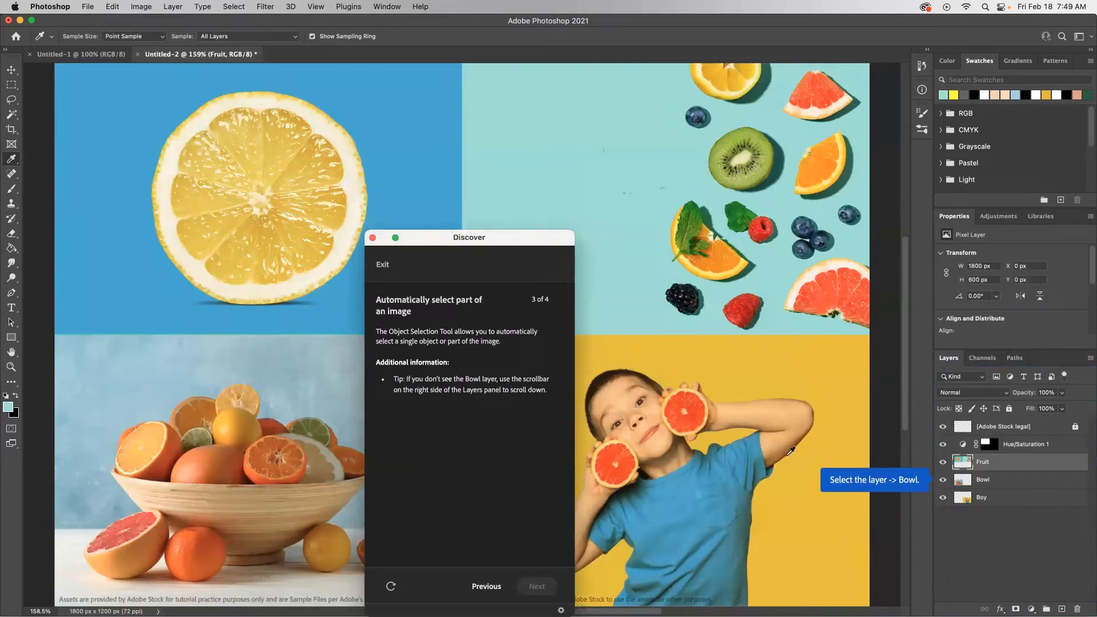
- On the Bowl layer, select the fruit in the bowl by drawing a rectangle around it with the Object Selection Tool
left_click(997, 483)
left_click(997, 483)
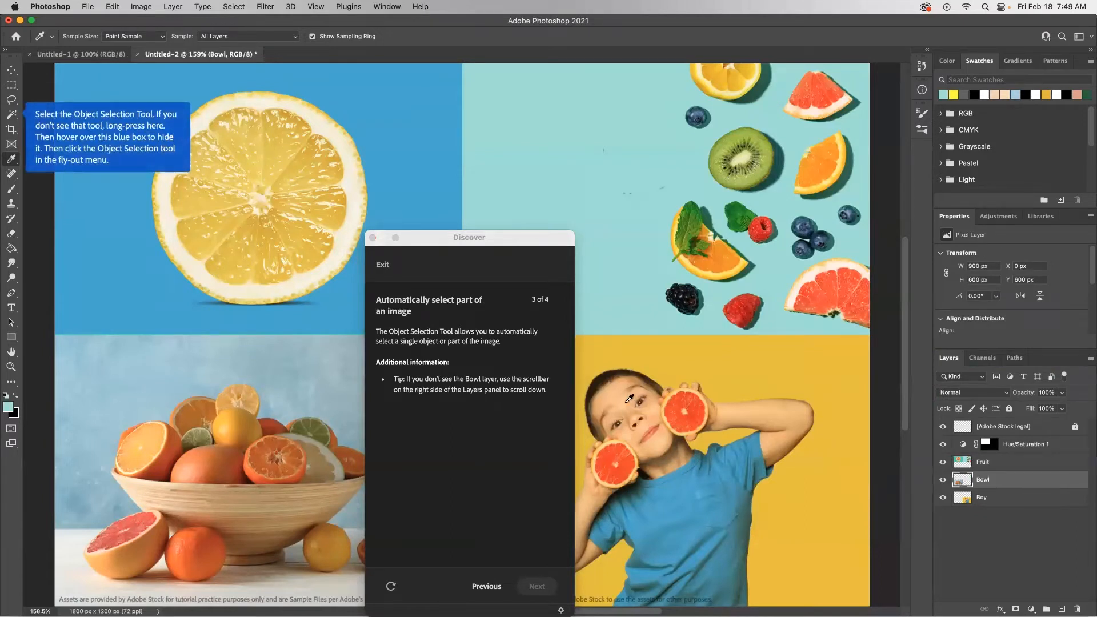
left_click(11, 118)
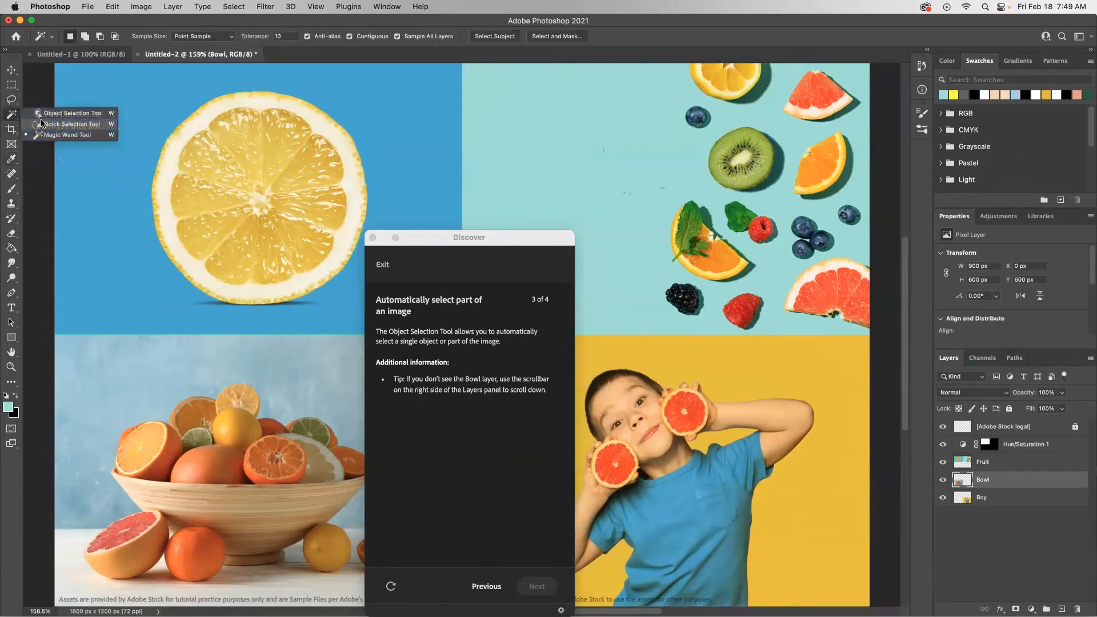
left_click(72, 114)
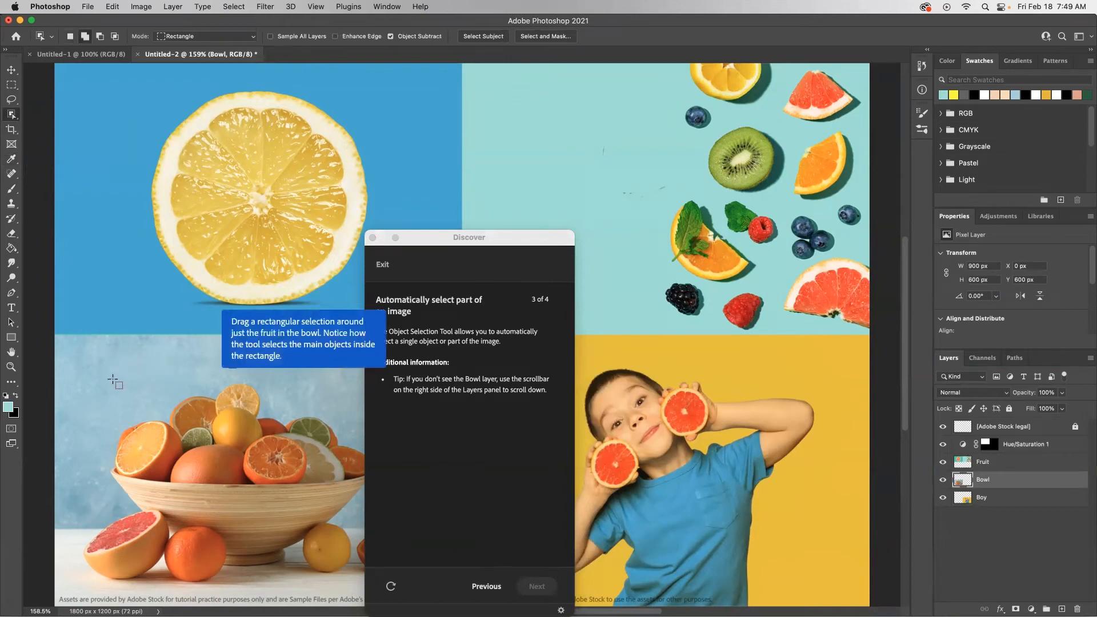
left_click_drag(114, 375, 375, 483)
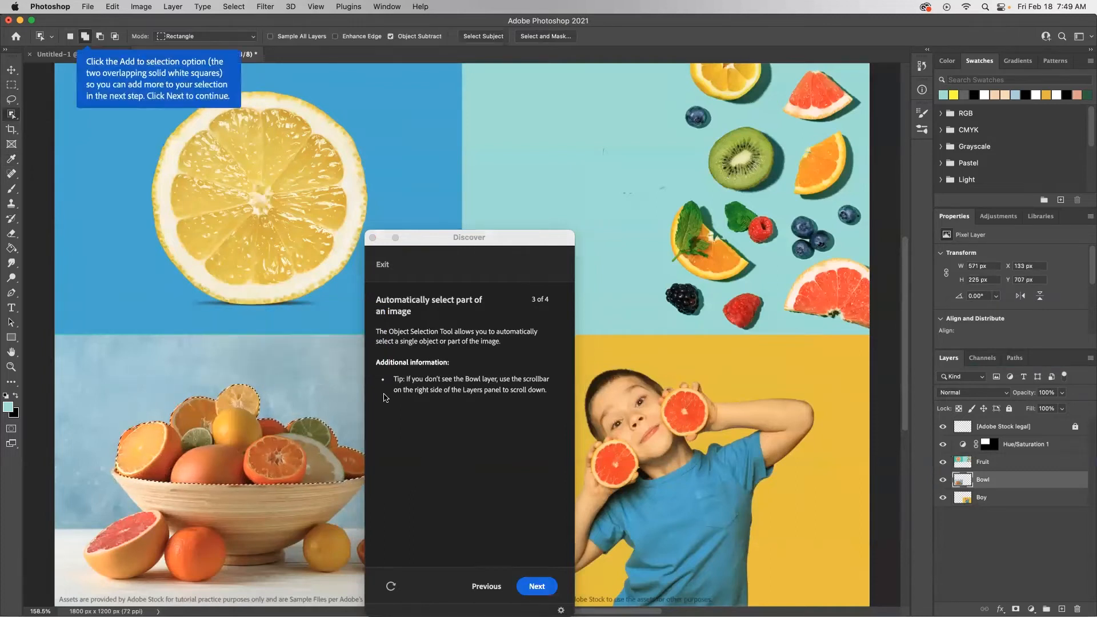
- Move the Discover panel off the bowl photo and, with Add to selection, include the loose fruit around the bowl in the selection
left_click_drag(431, 243, 632, 152)
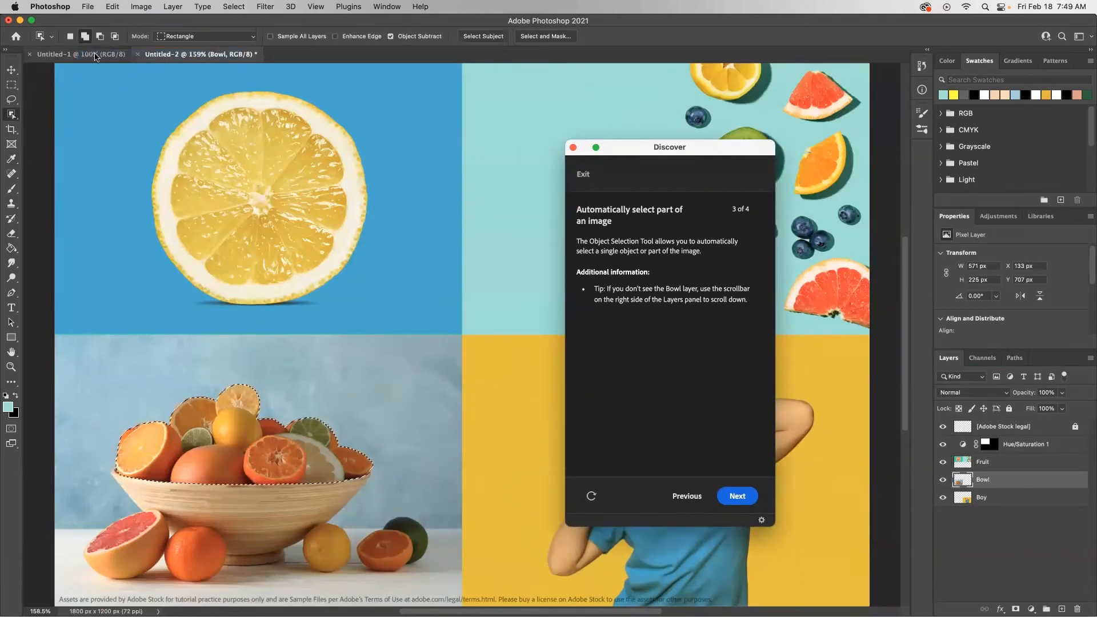
left_click(85, 37)
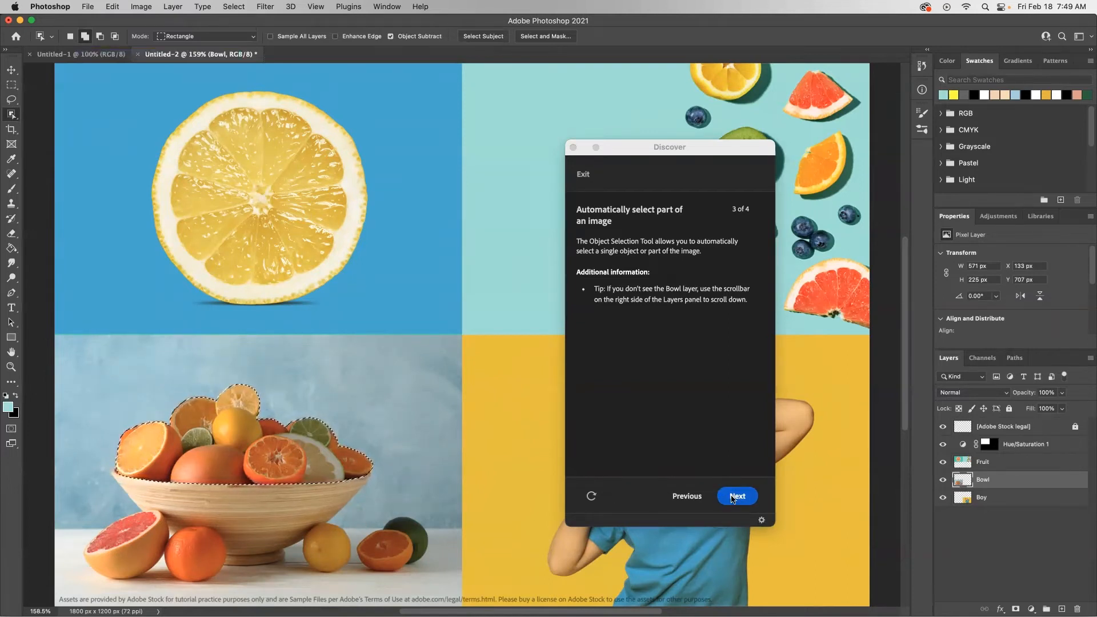
left_click(733, 497)
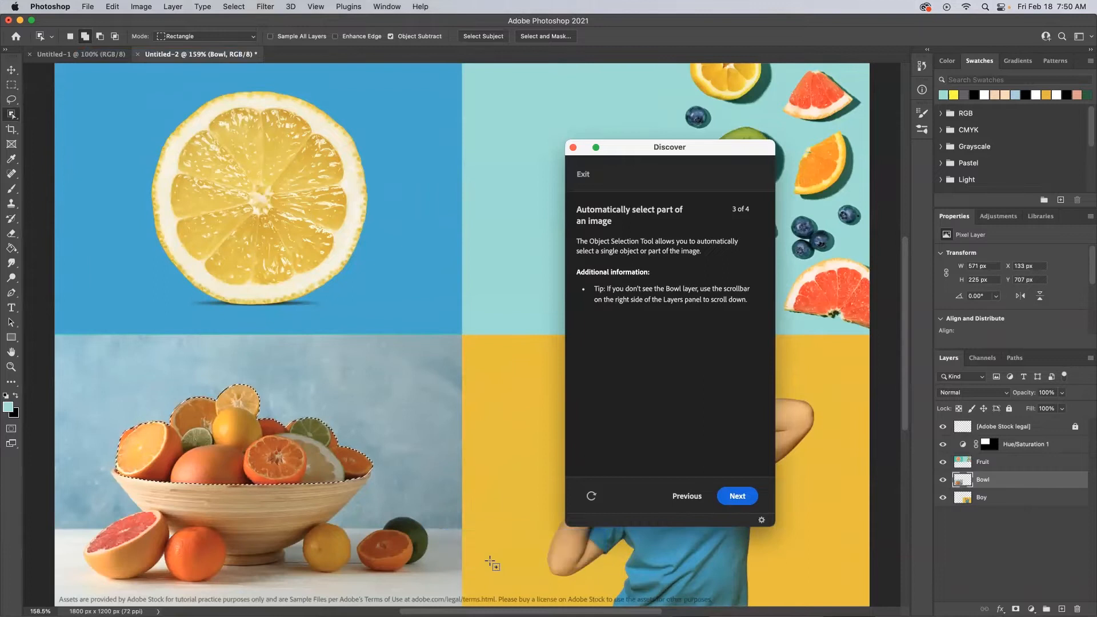
left_click_drag(355, 513, 435, 575)
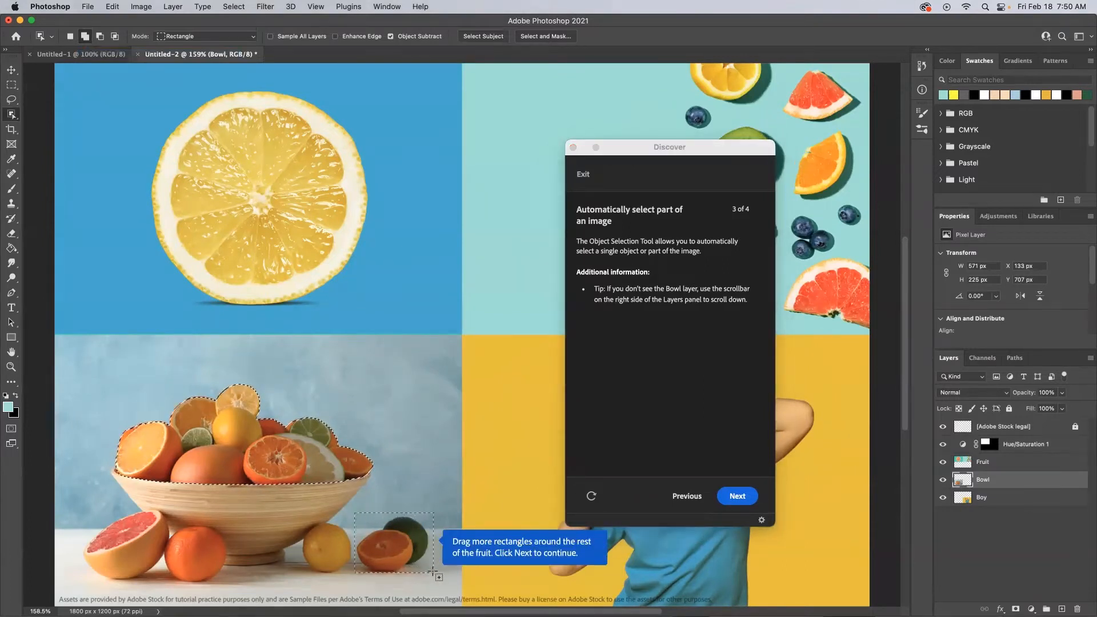
left_click_drag(355, 520, 300, 576)
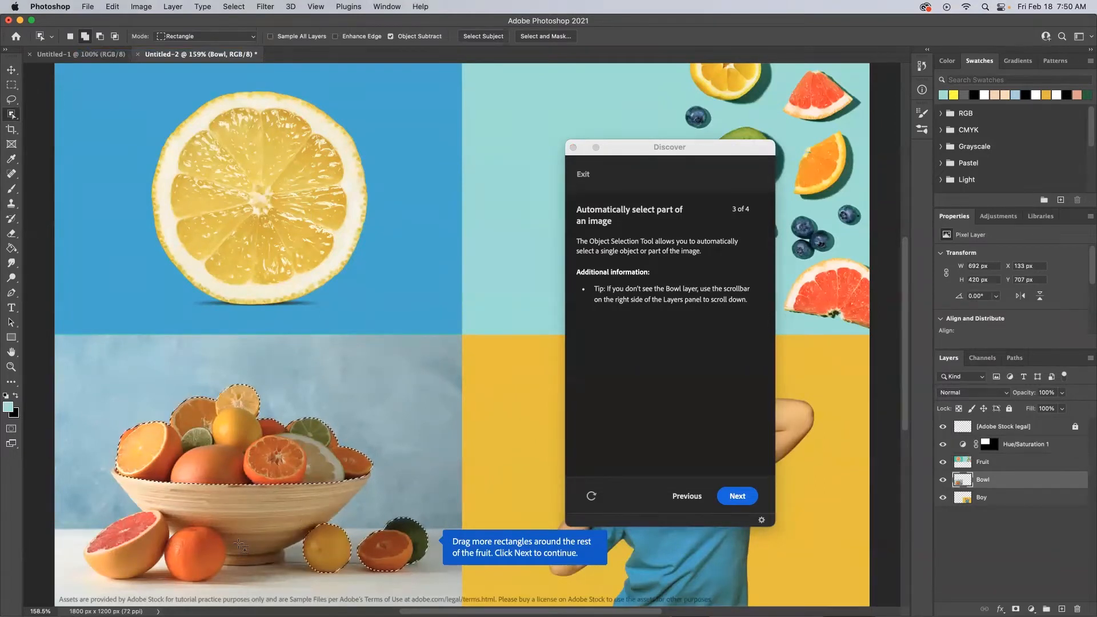
left_click_drag(236, 513, 81, 584)
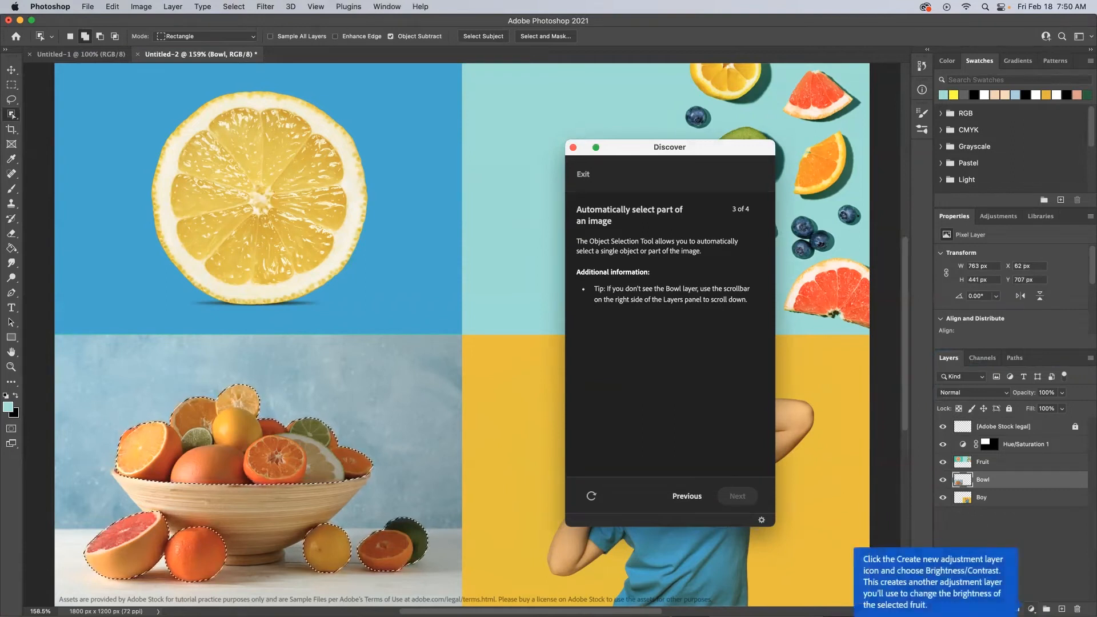
- Add a Brightness/Contrast adjustment layer limited to the selected fruit above the Bowl layer
left_click(1032, 609)
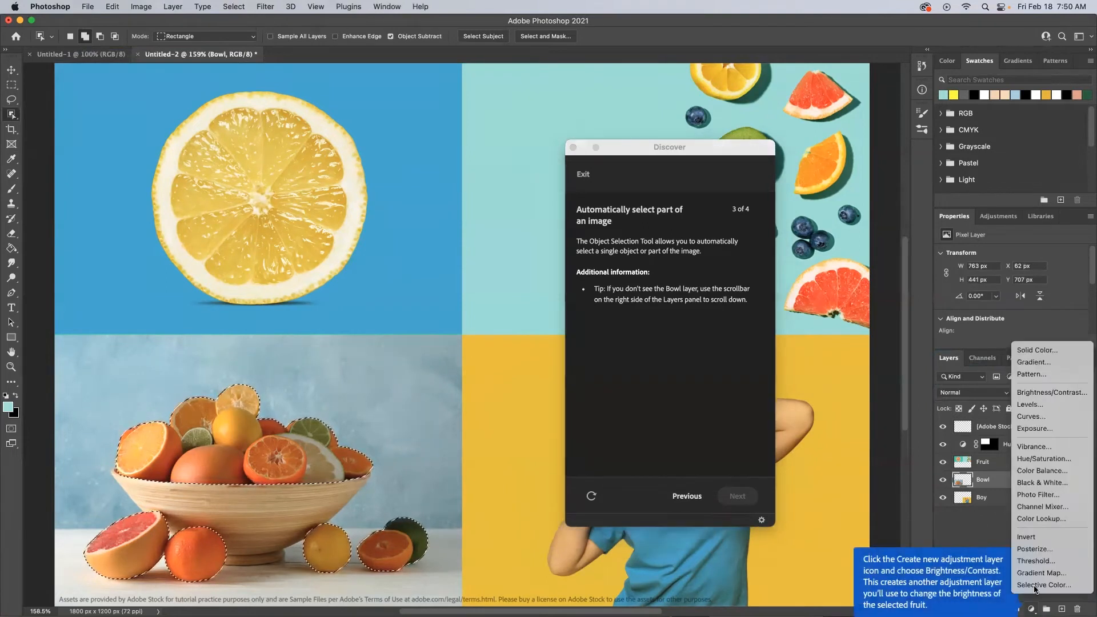
left_click(1039, 394)
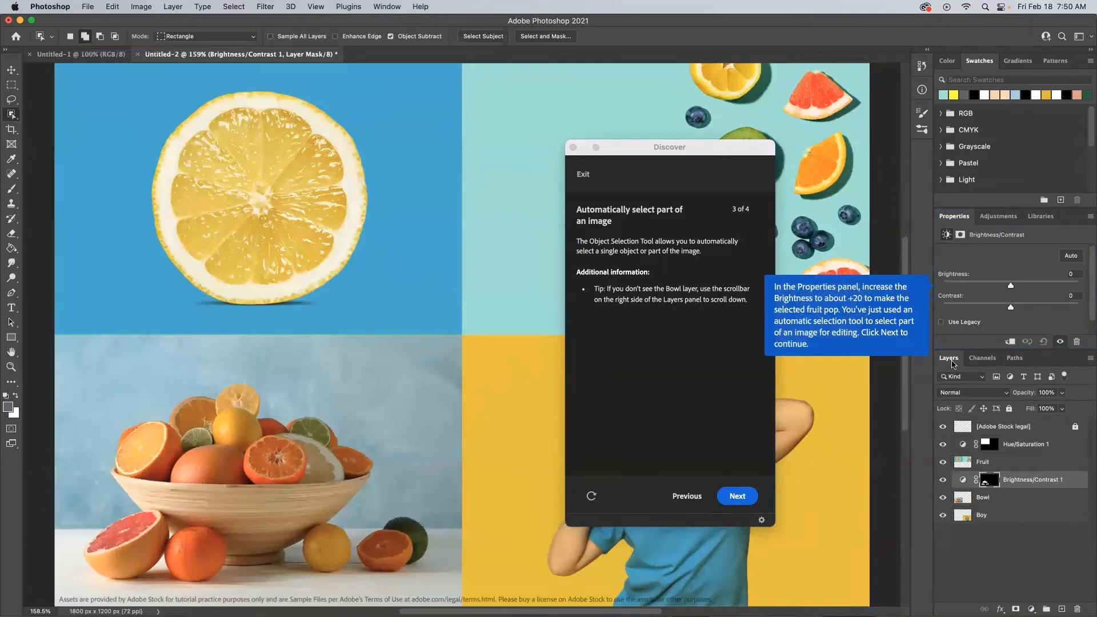
- Set the Brightness of the bowl fruit's adjustment layer to 20 and advance the tutorial to part 4
left_click_drag(1011, 288, 1024, 289)
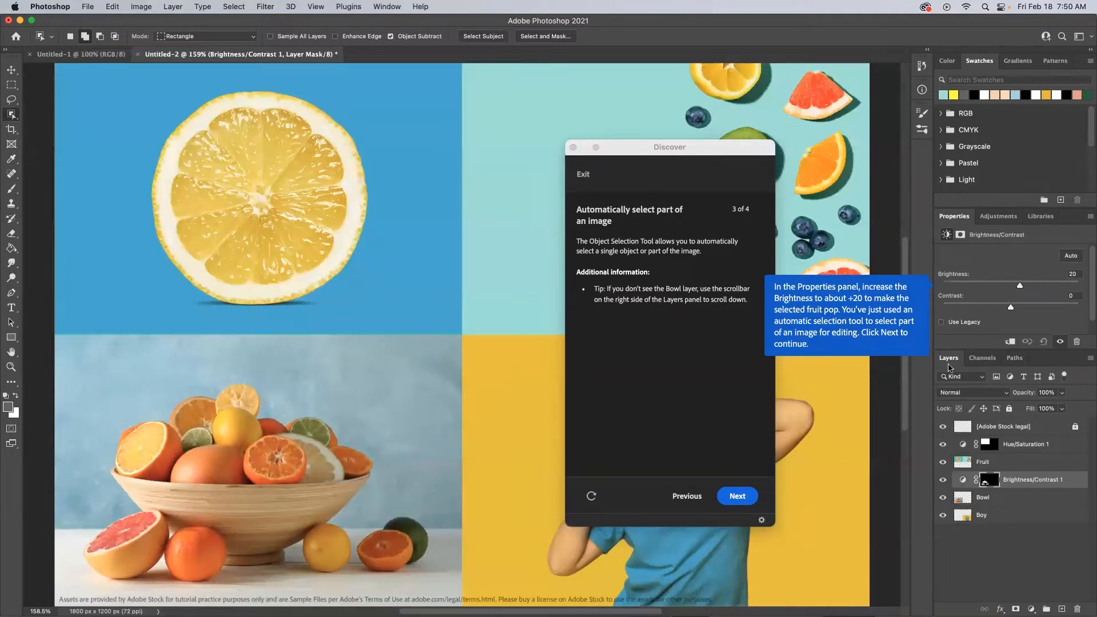
left_click(738, 501)
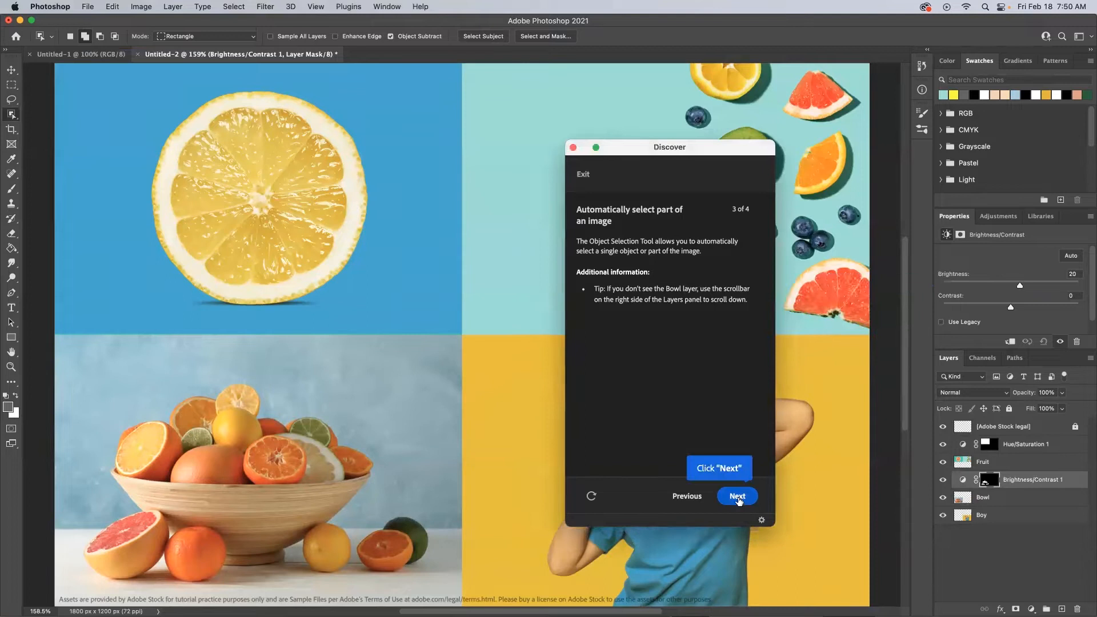
left_click(738, 501)
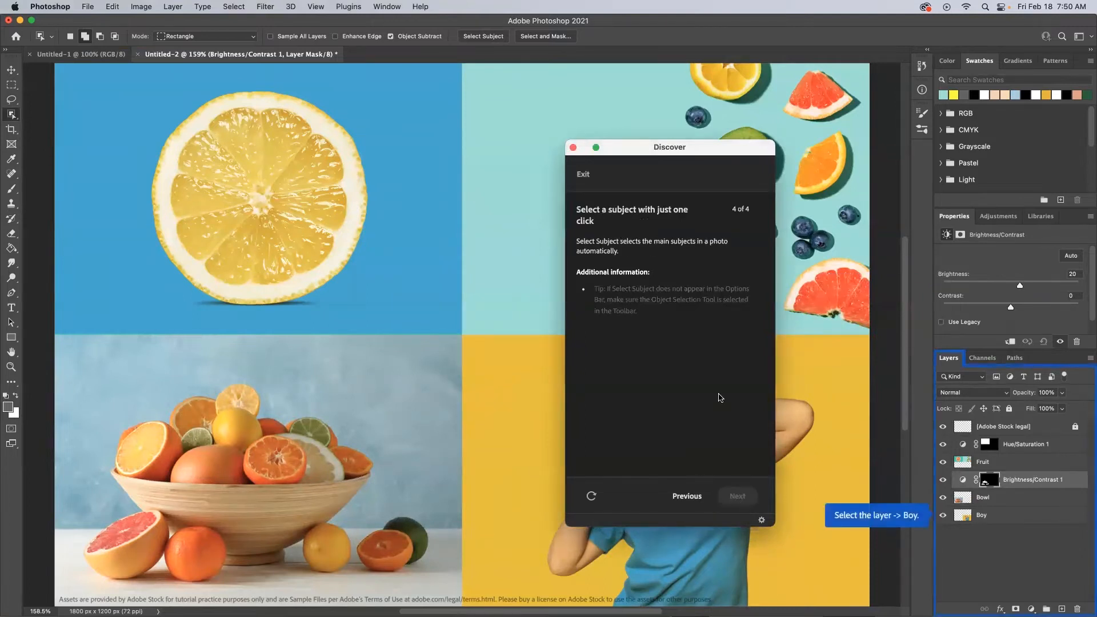
- Move the Discover panel off the boy photo, select the boy on the Boy layer with Select Subject, and continue the tutorial
left_click_drag(683, 151, 419, 133)
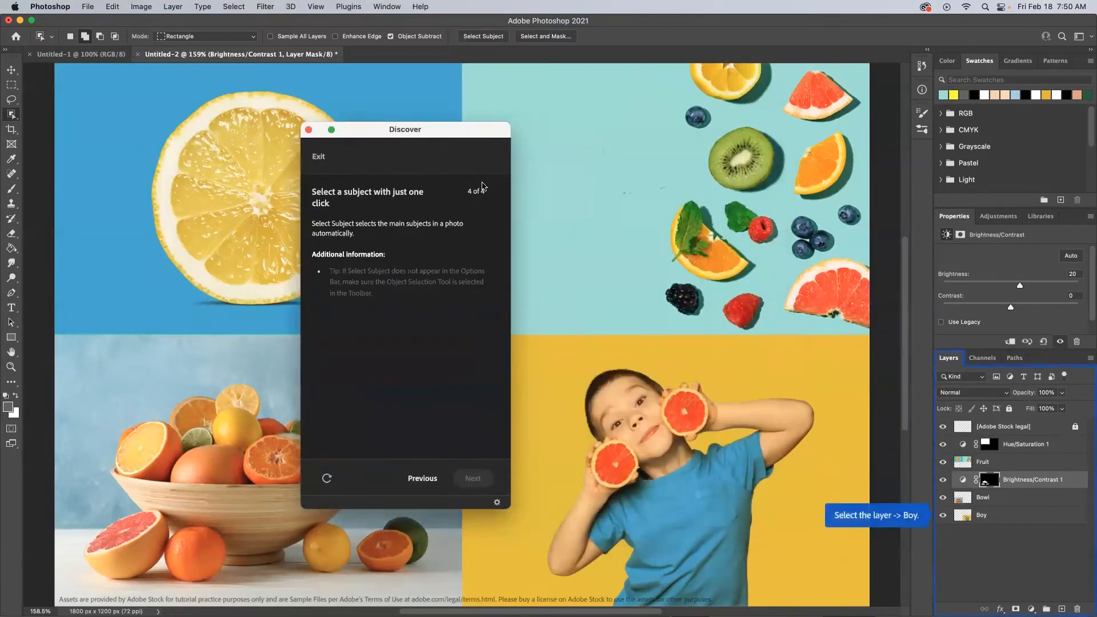
left_click(994, 519)
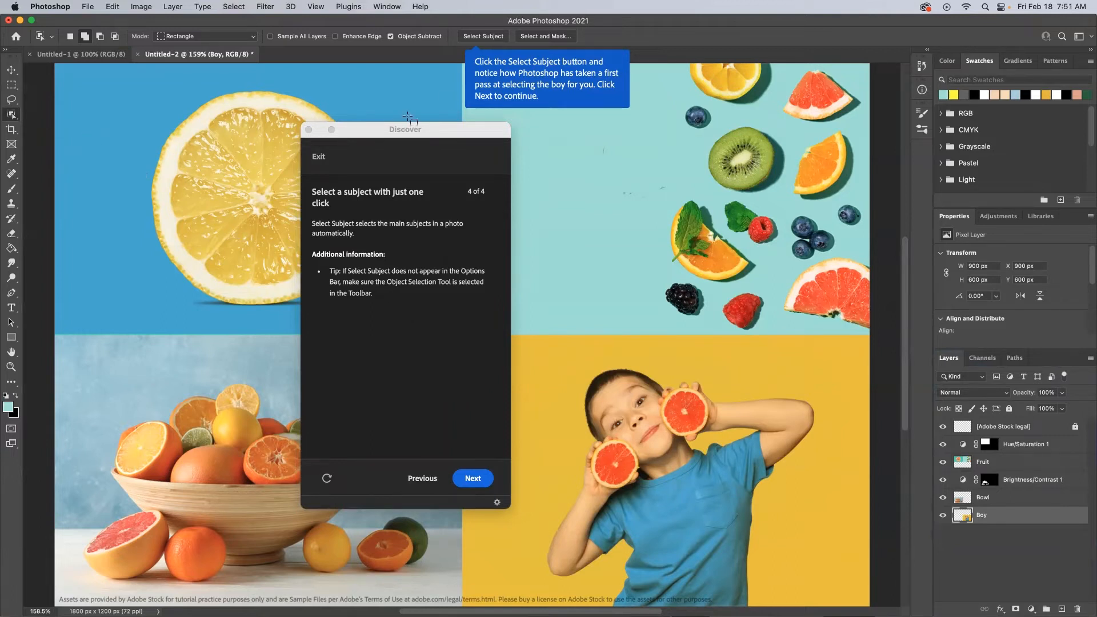
left_click(483, 36)
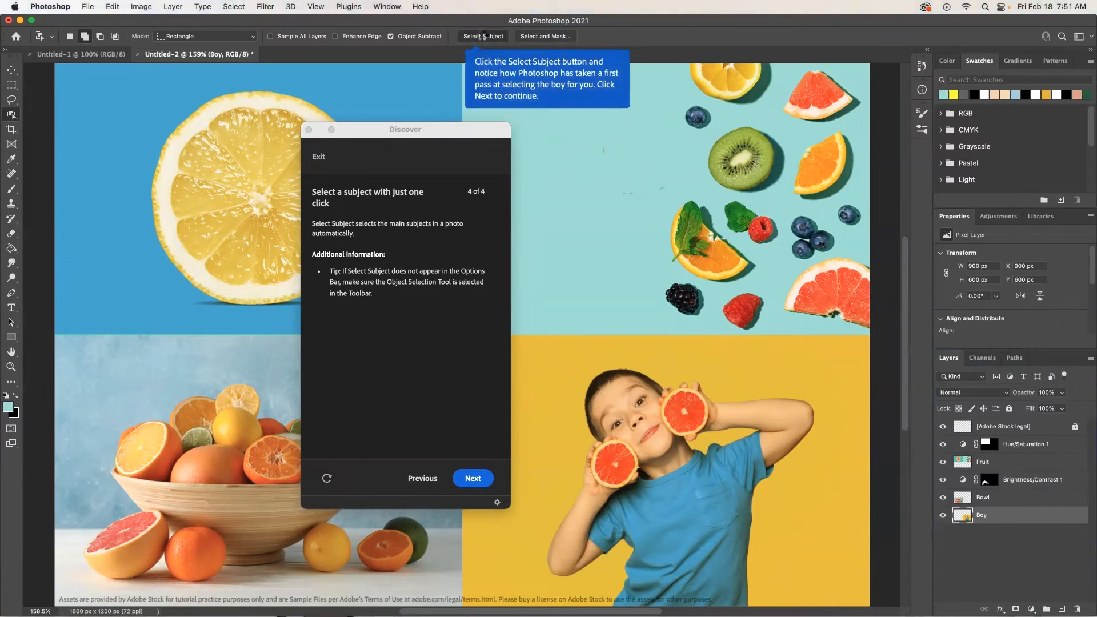
left_click(473, 478)
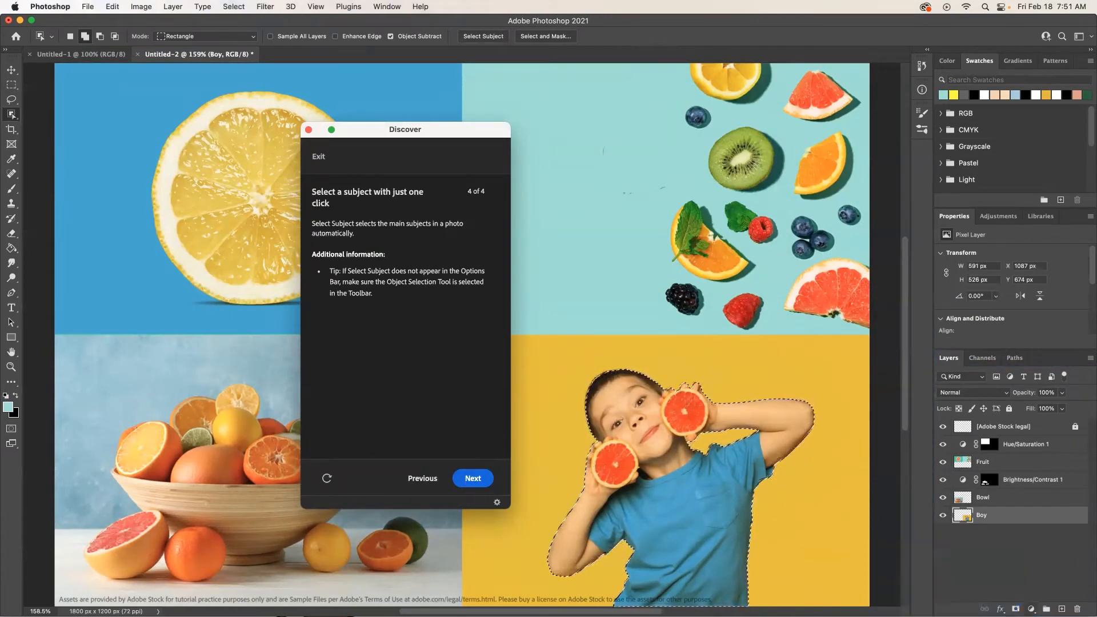
- Add a Color Balance adjustment layer limited to the selected boy above the Boy layer and continue the tutorial
left_click(1032, 609)
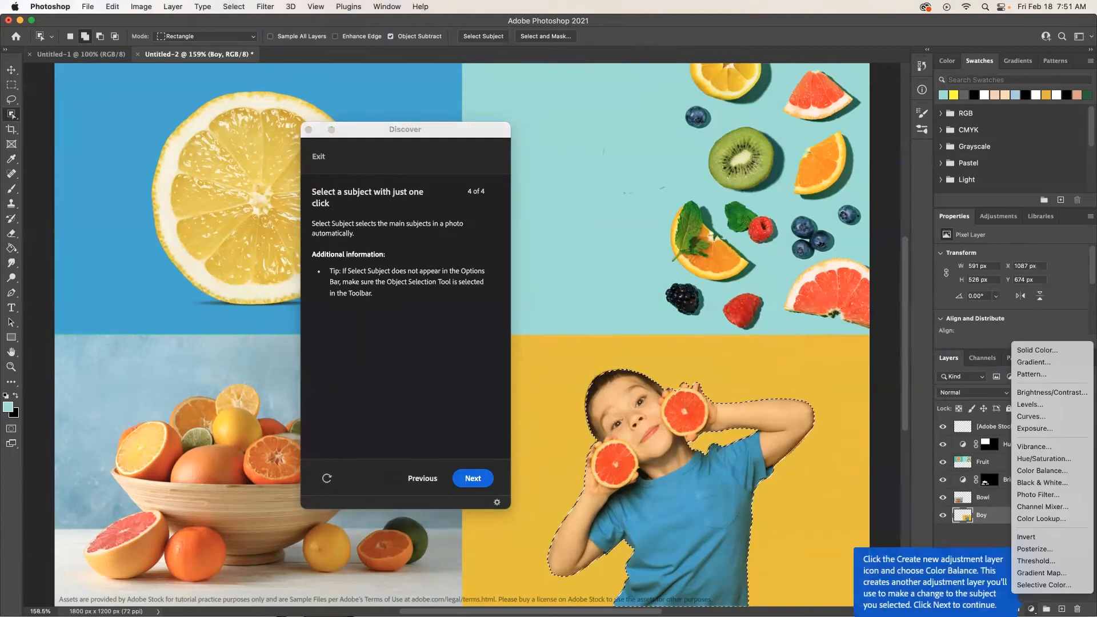
left_click(1037, 470)
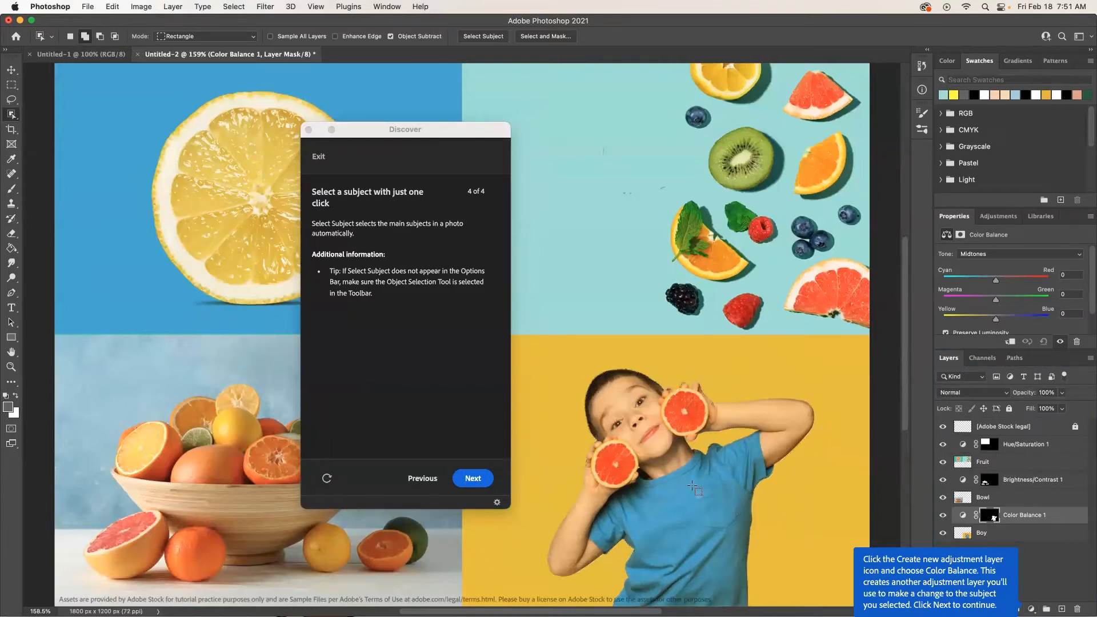
left_click(467, 481)
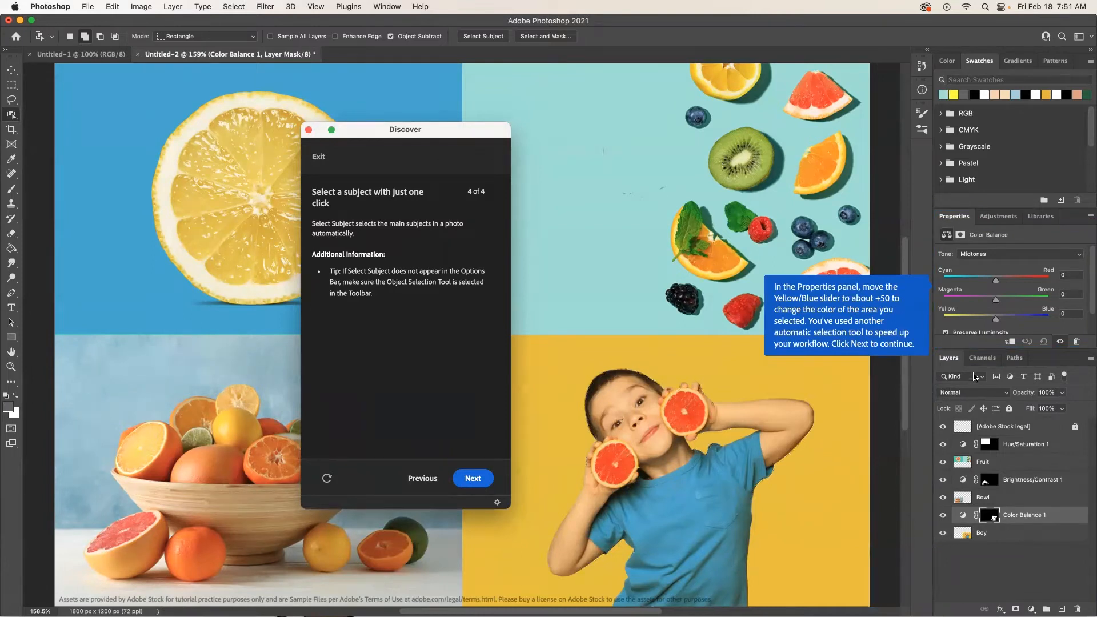
- Set the Yellow/Blue value of the boy's Color Balance adjustment to +50 and finish the selections tutorial
left_click_drag(997, 322, 1023, 324)
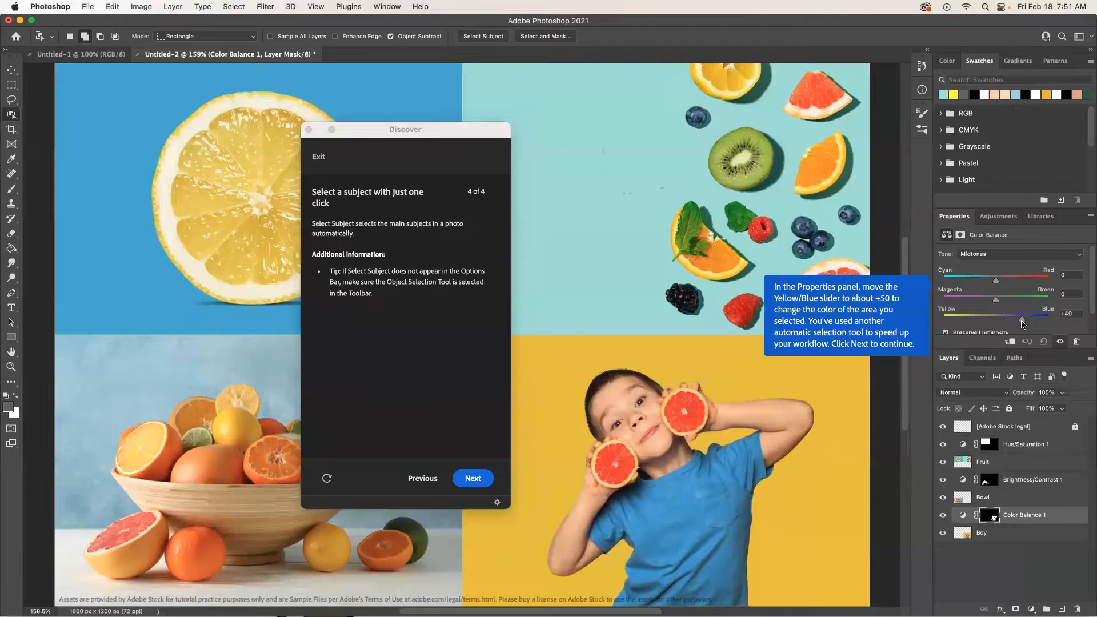
left_click(1073, 314)
type("5")
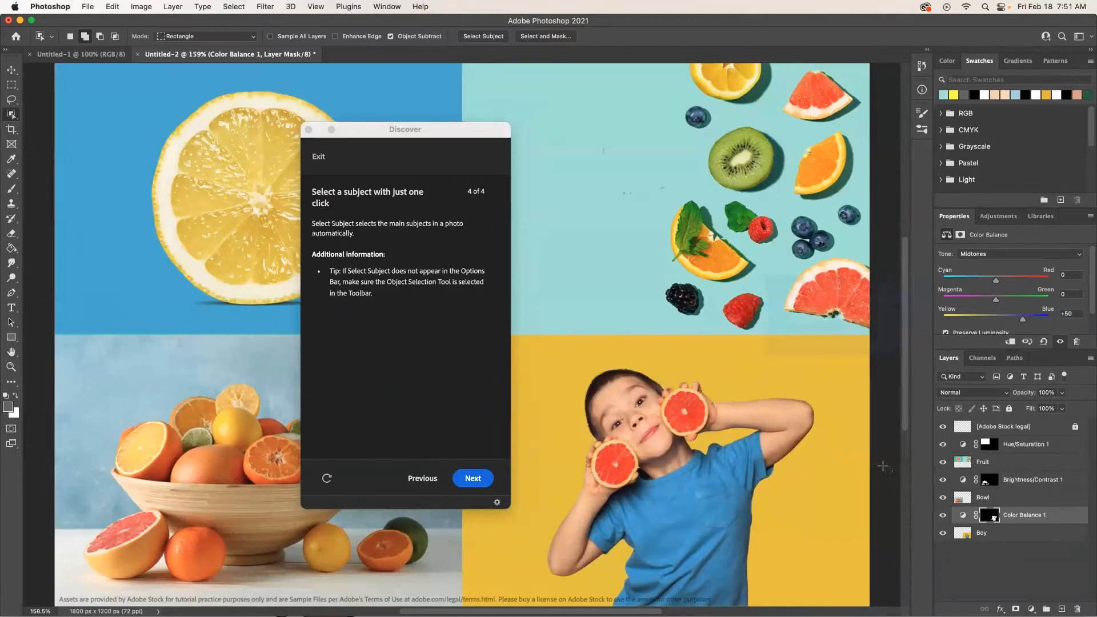
left_click(476, 482)
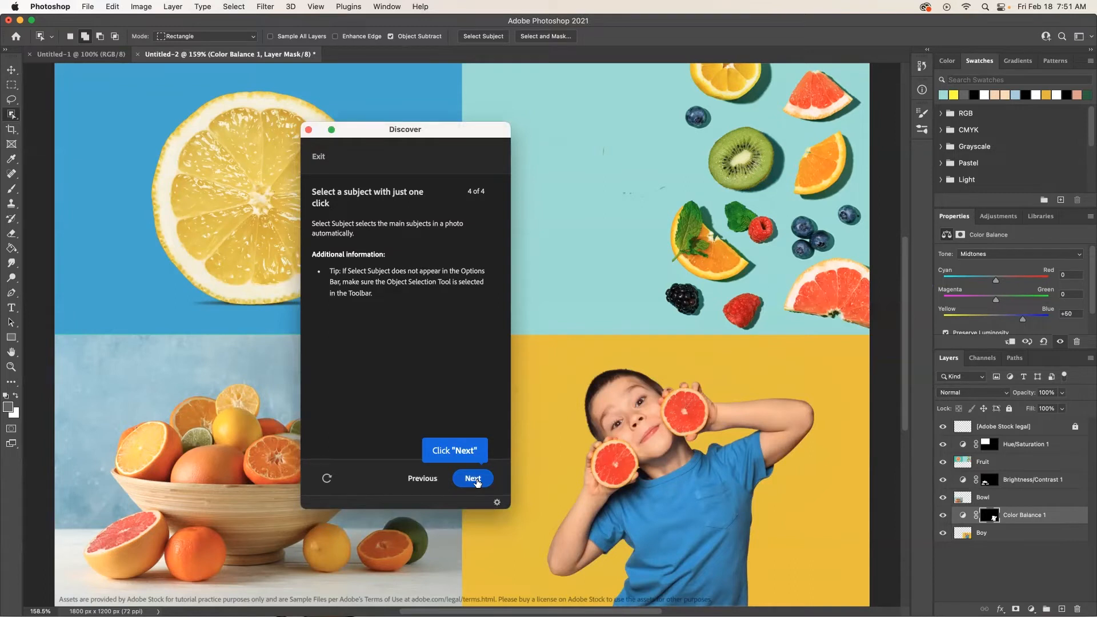
left_click(473, 480)
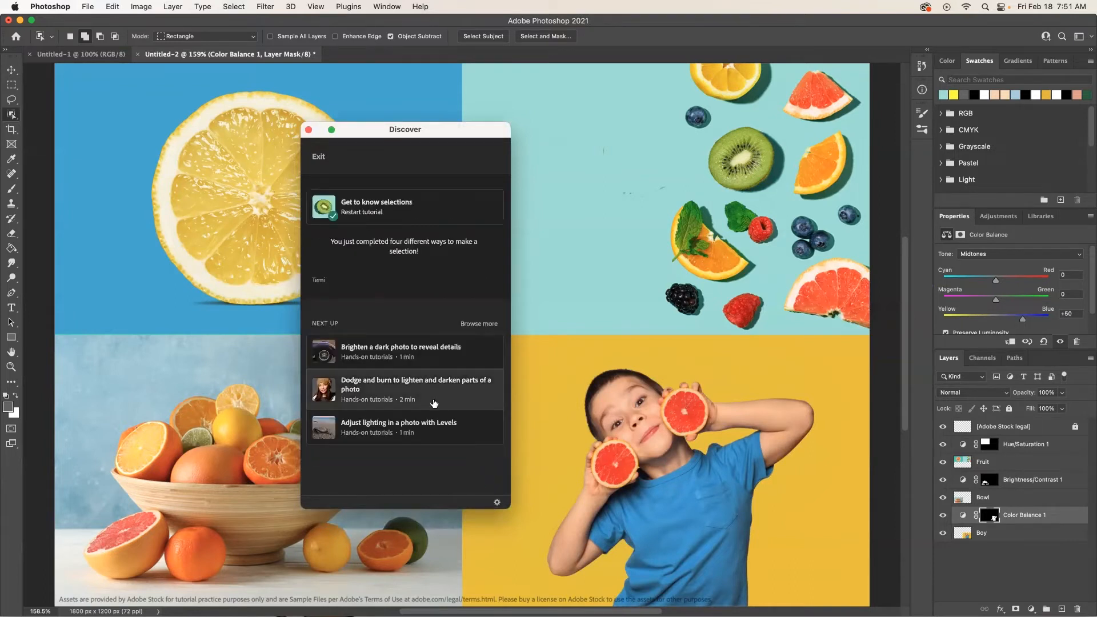
- Quick-export the finished image as a PNG named "Get to Know Selections" in the Downloads folder
left_click(89, 6)
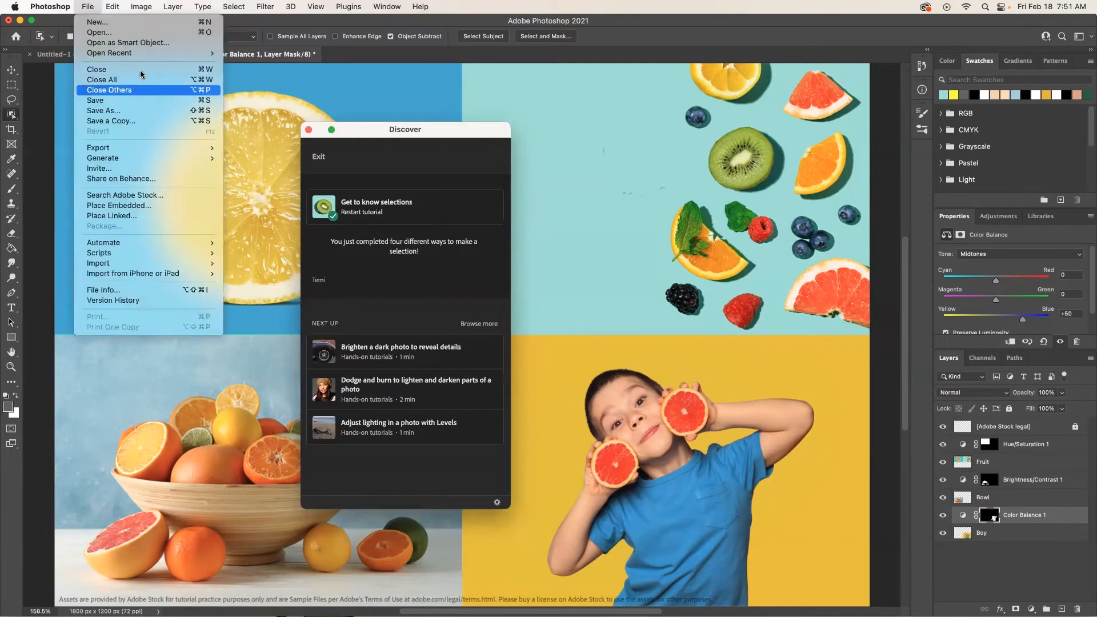
mouse_move(142, 148)
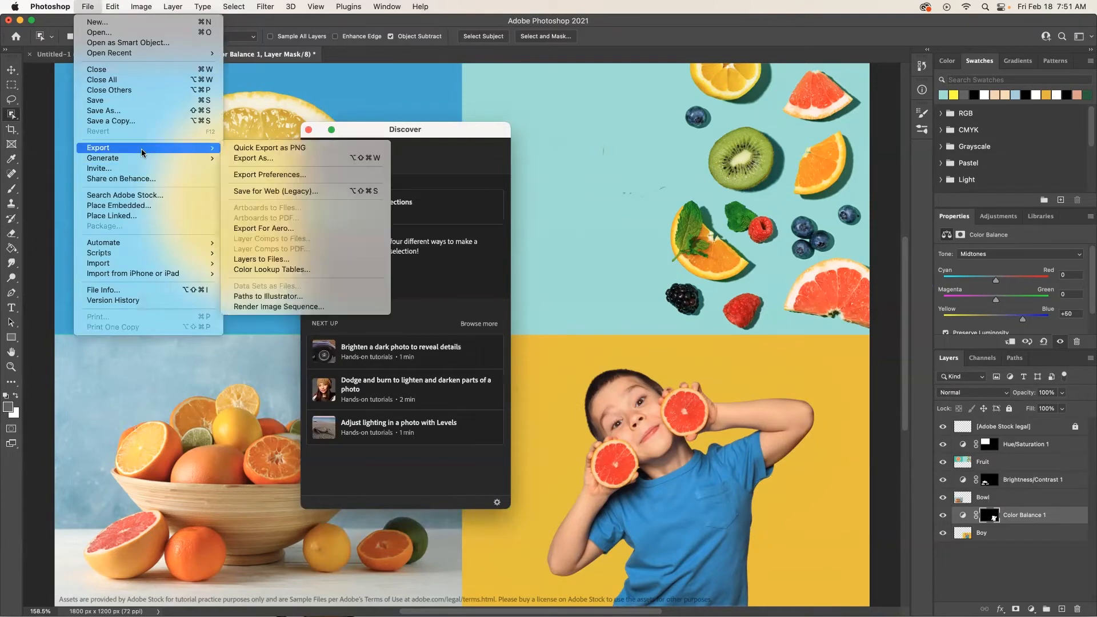
left_click(270, 149)
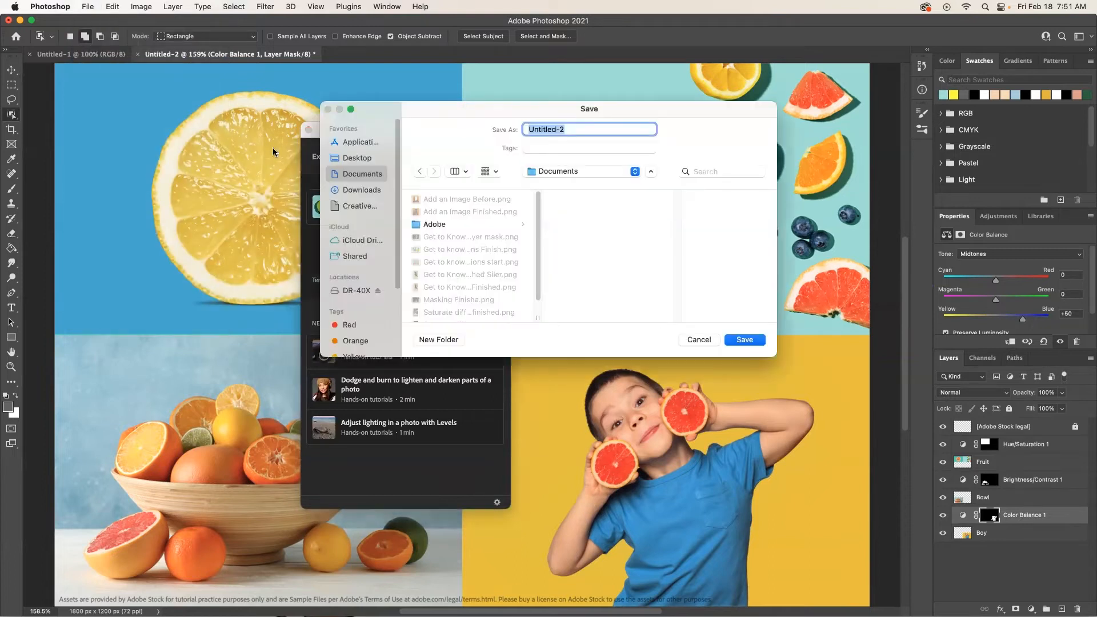
left_click(363, 191)
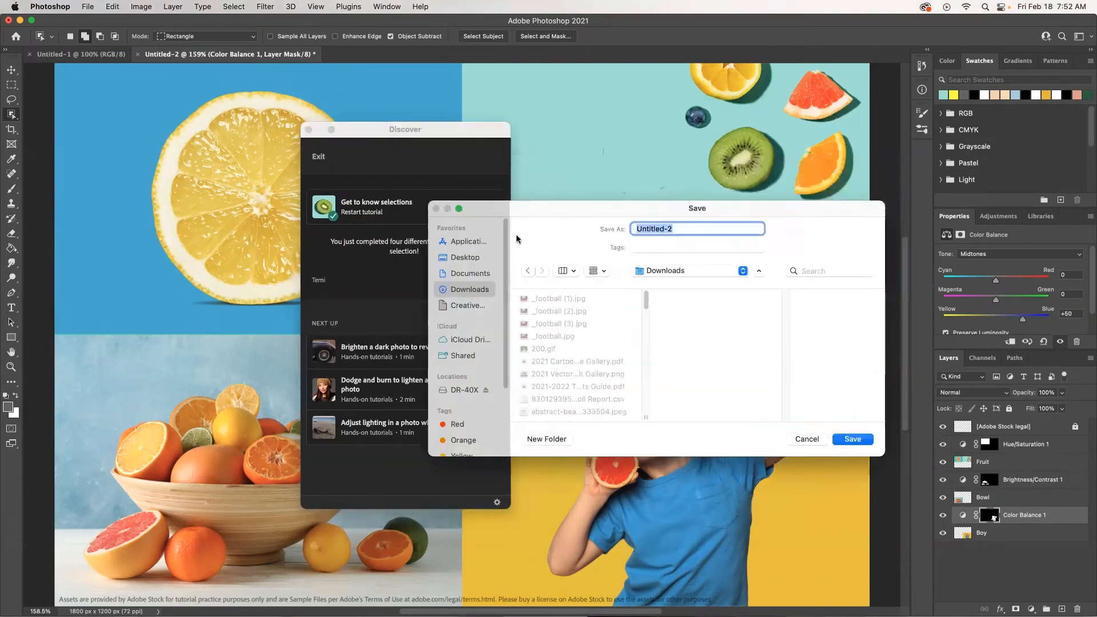
type("Get to Know Selections")
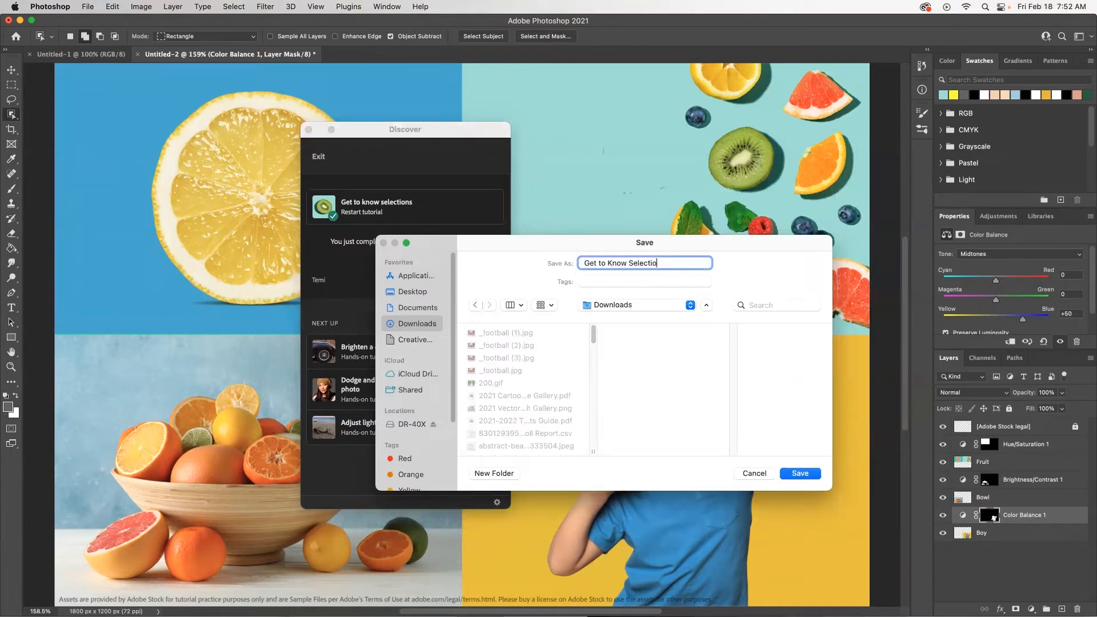
left_click(801, 474)
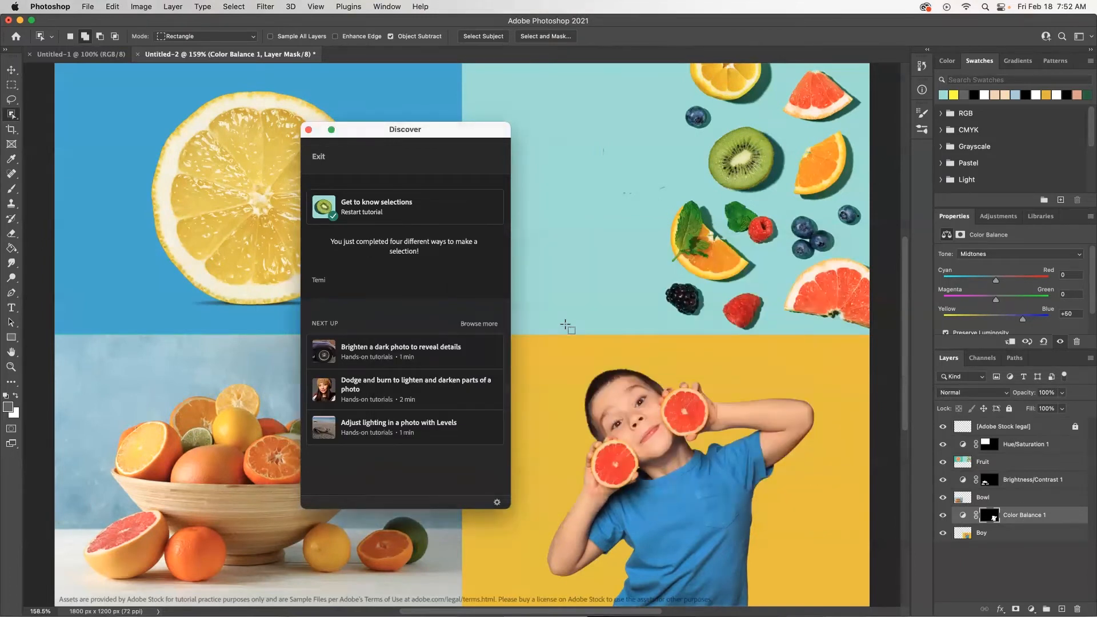
- Switch to the Google Slides presentation and insert Get to Know Selections.png from Downloads on the Get to Know Selections slide
key("super+Tab")
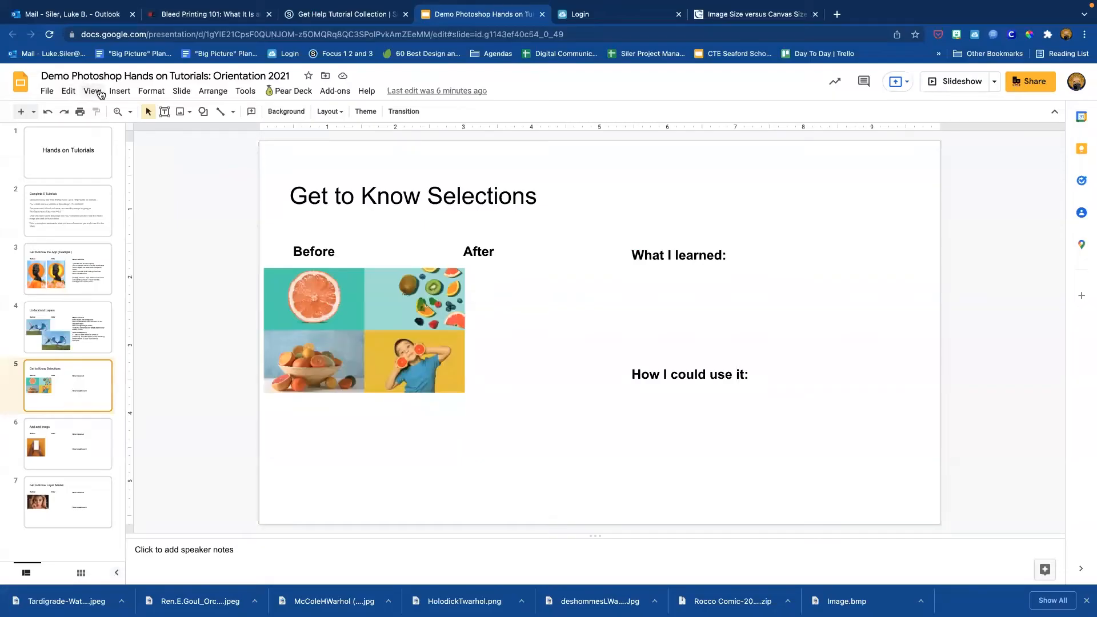
left_click(119, 91)
mouse_move(156, 118)
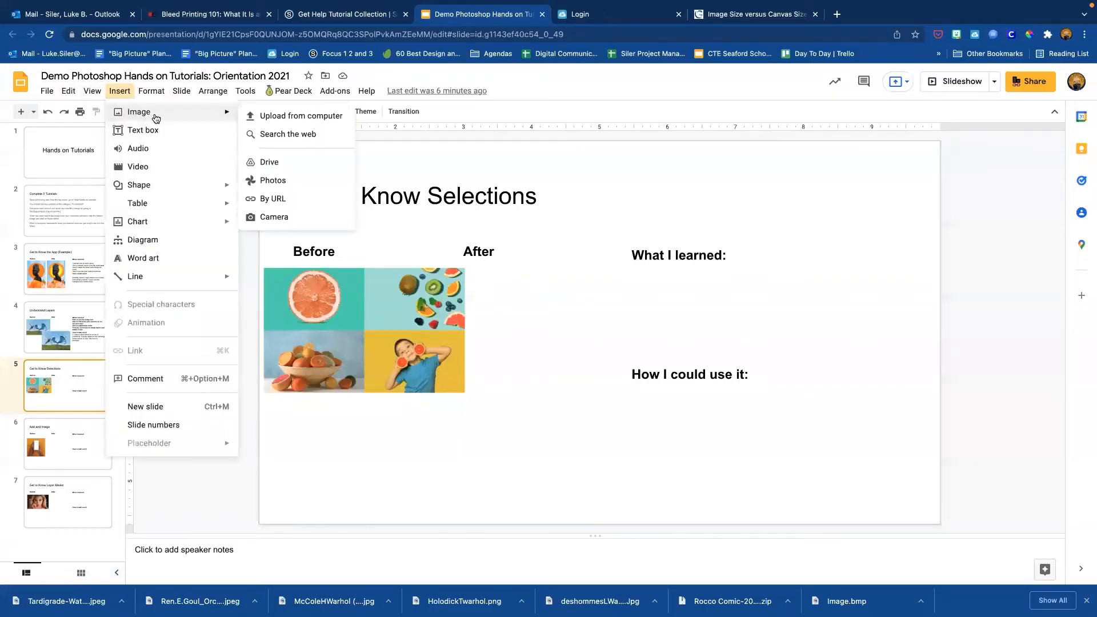
left_click(303, 116)
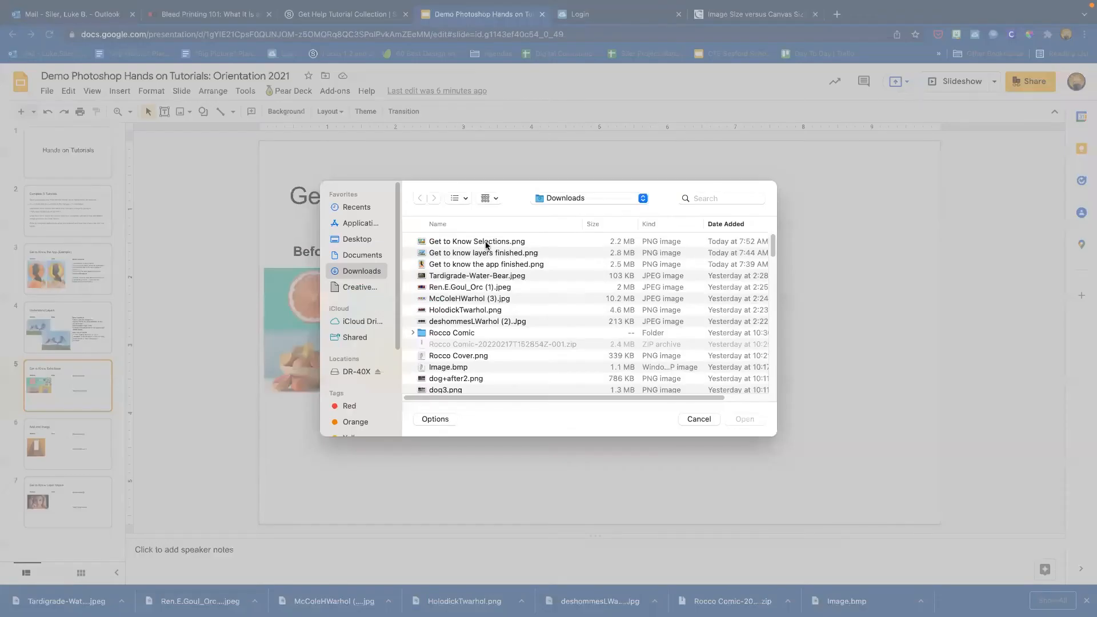
left_click(483, 241)
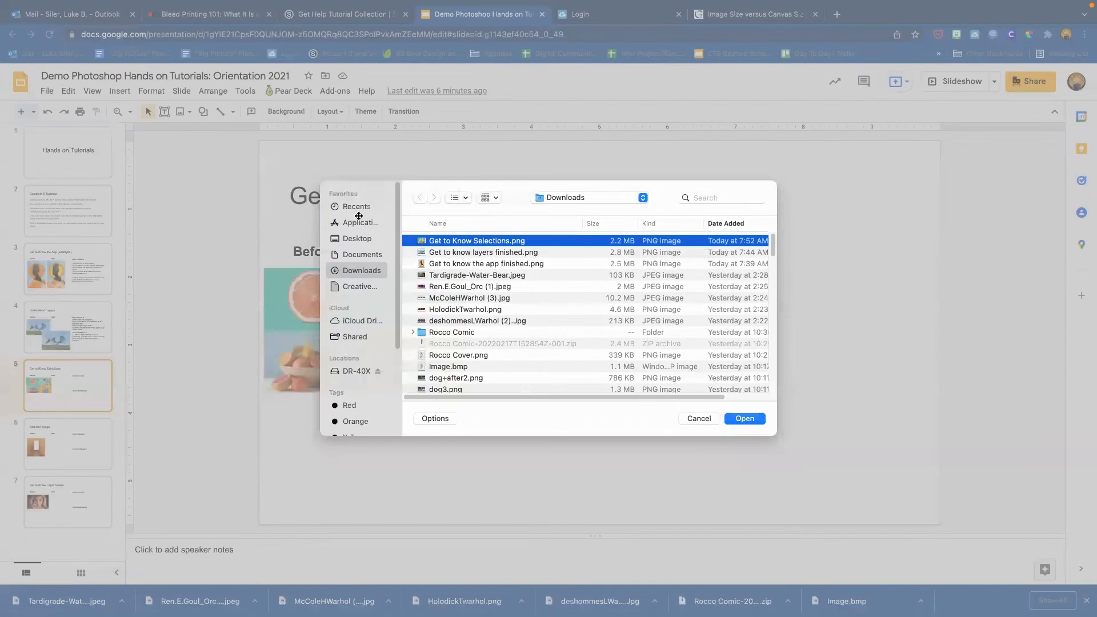
key("Return")
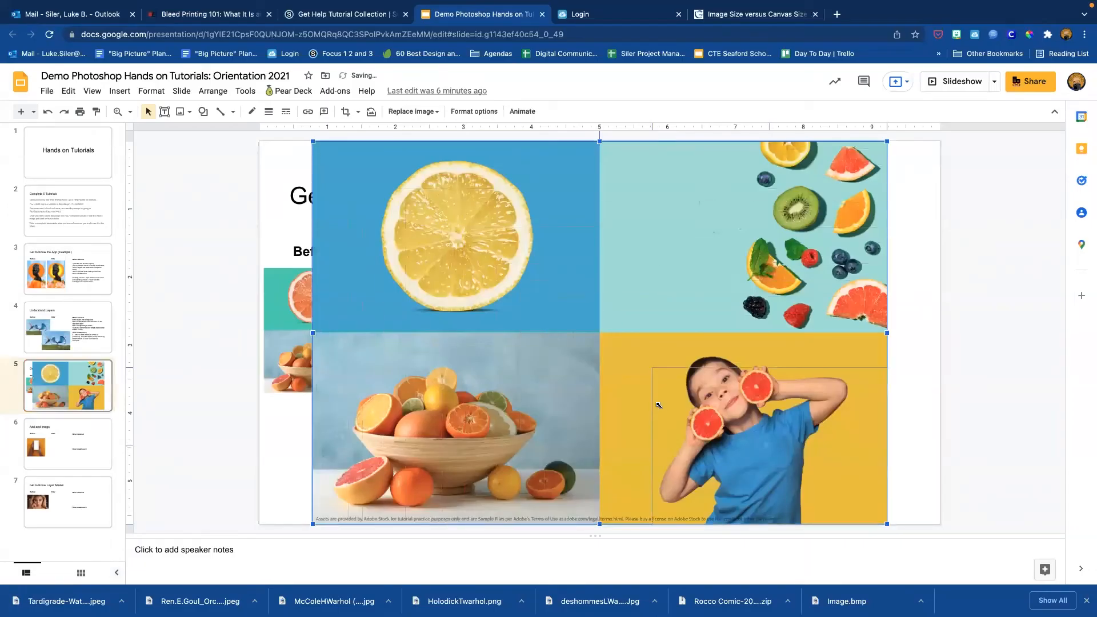
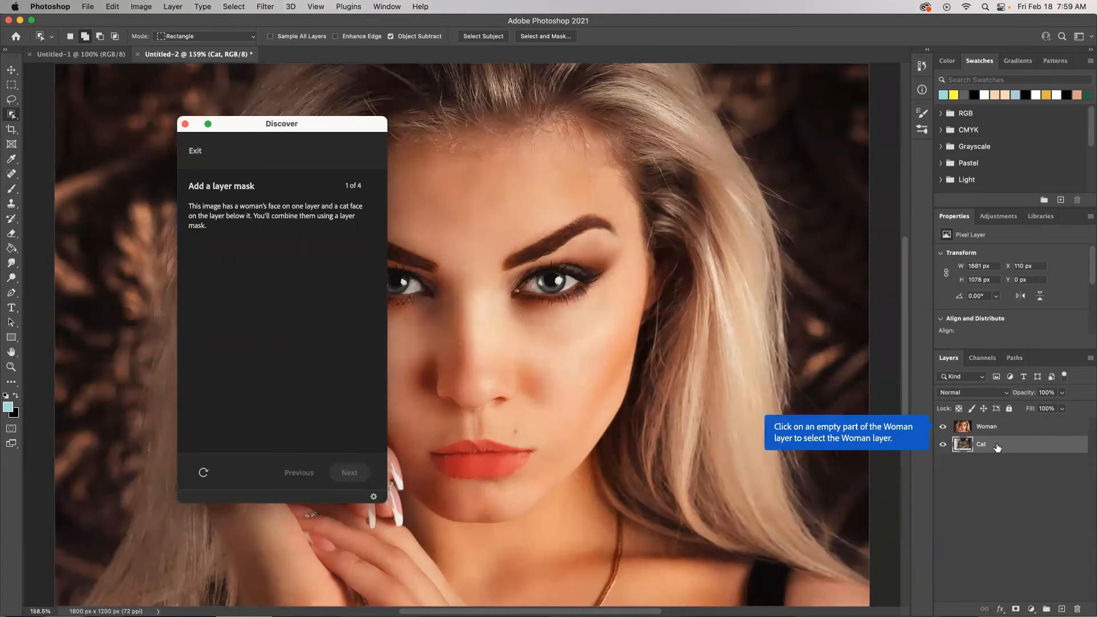
- In Photoshop, add a layer mask to the Woman layer and advance the layer mask tutorial to part 2
left_click(1007, 429)
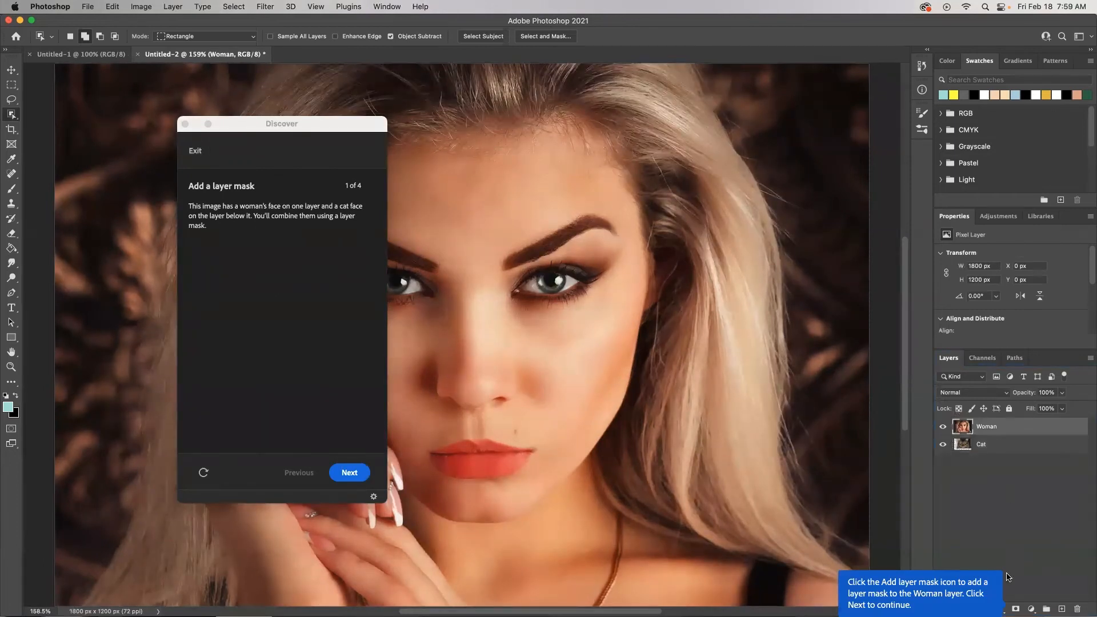
left_click(1016, 609)
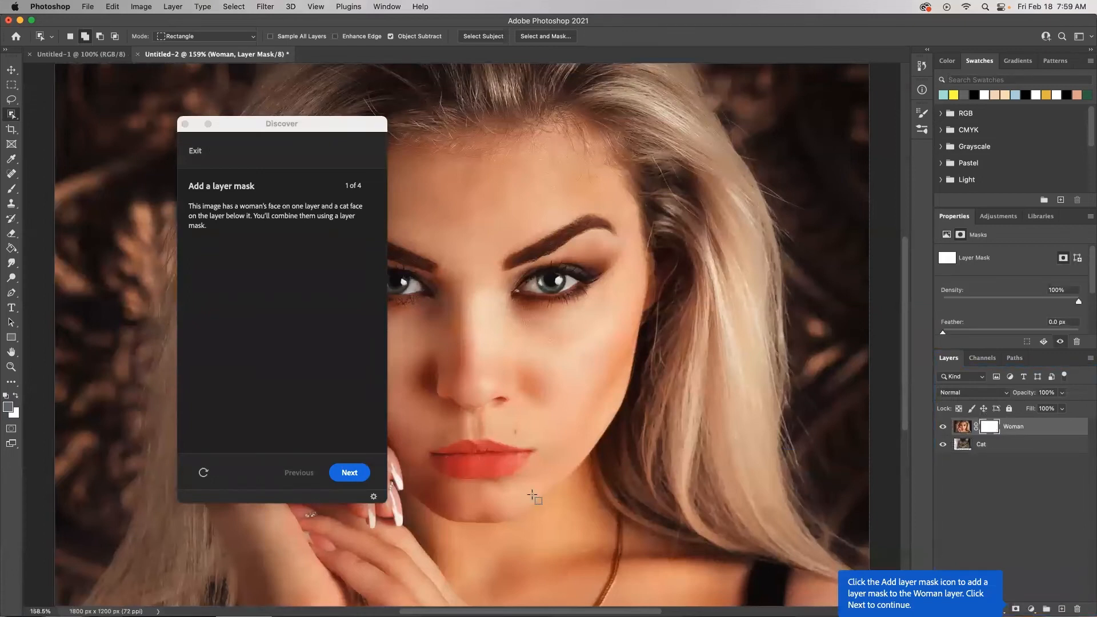
left_click(353, 474)
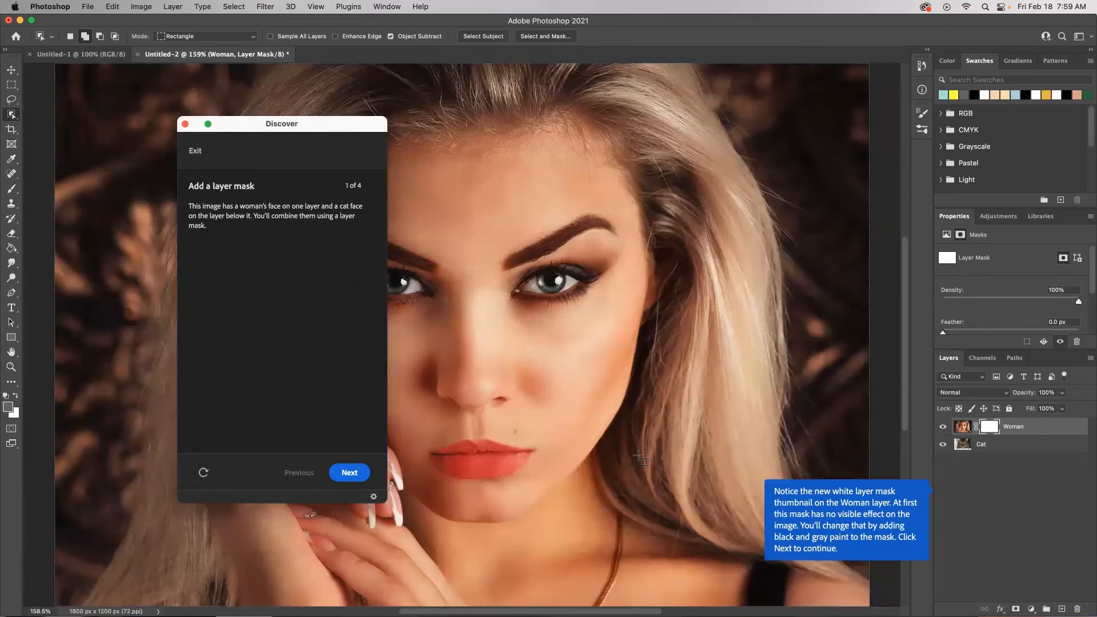
left_click(351, 474)
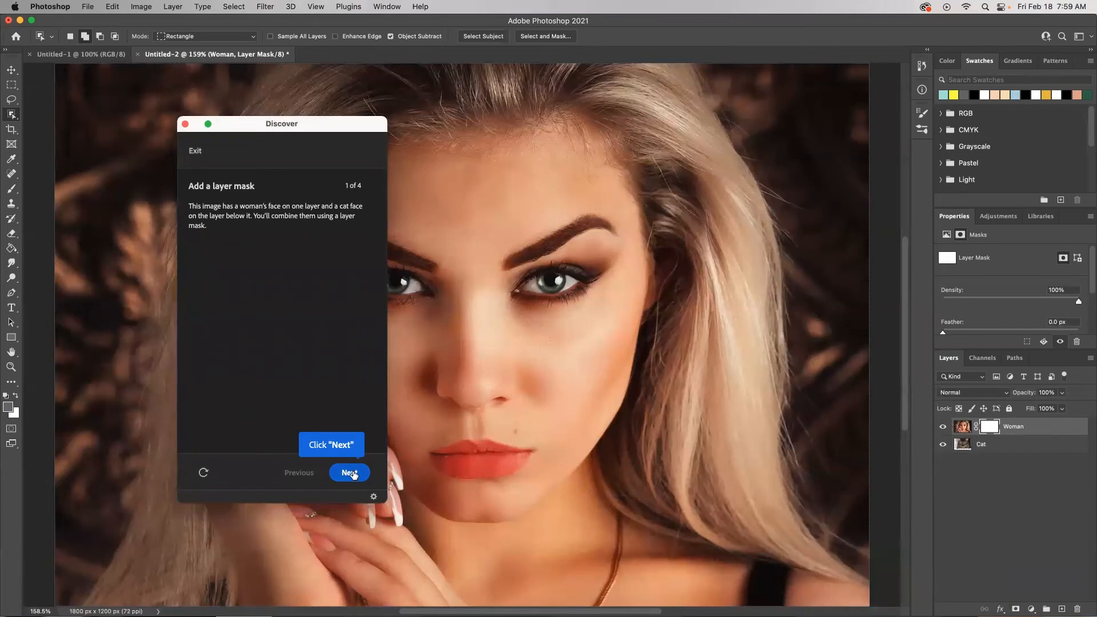
left_click(351, 473)
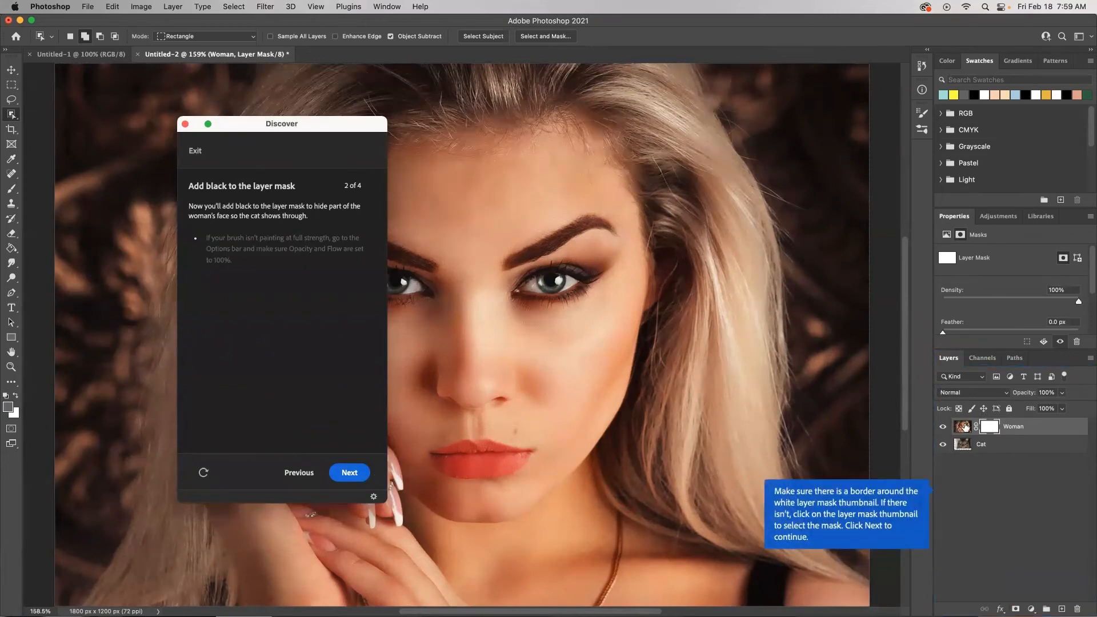
- With the Woman layer's mask active, reset the colors to default white foreground and black background and activate the Brush Tool
left_click(997, 429)
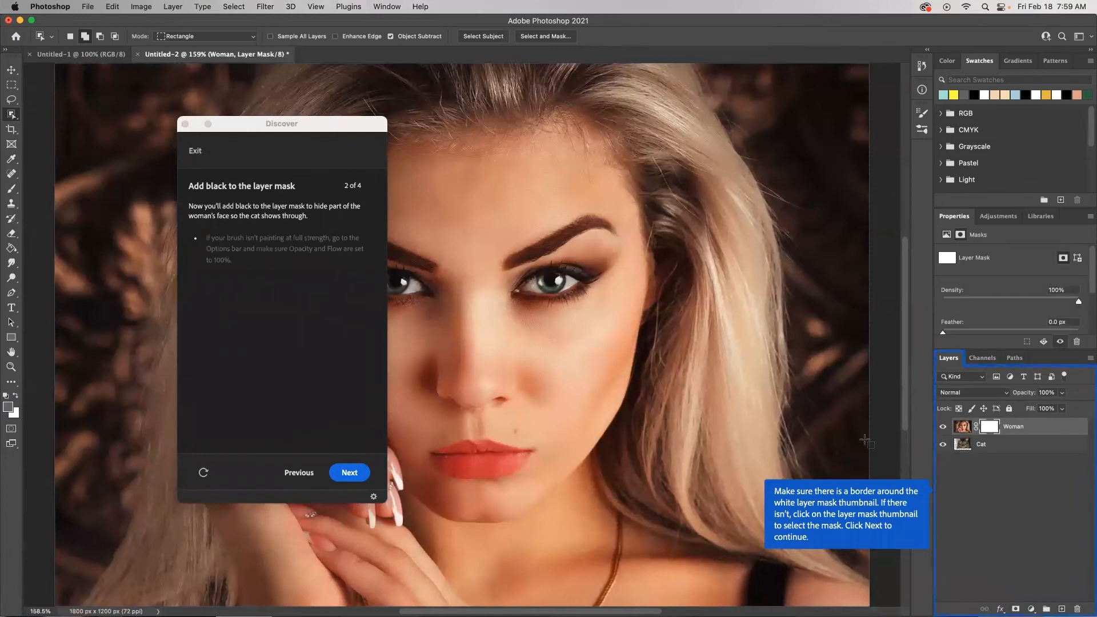
left_click(347, 475)
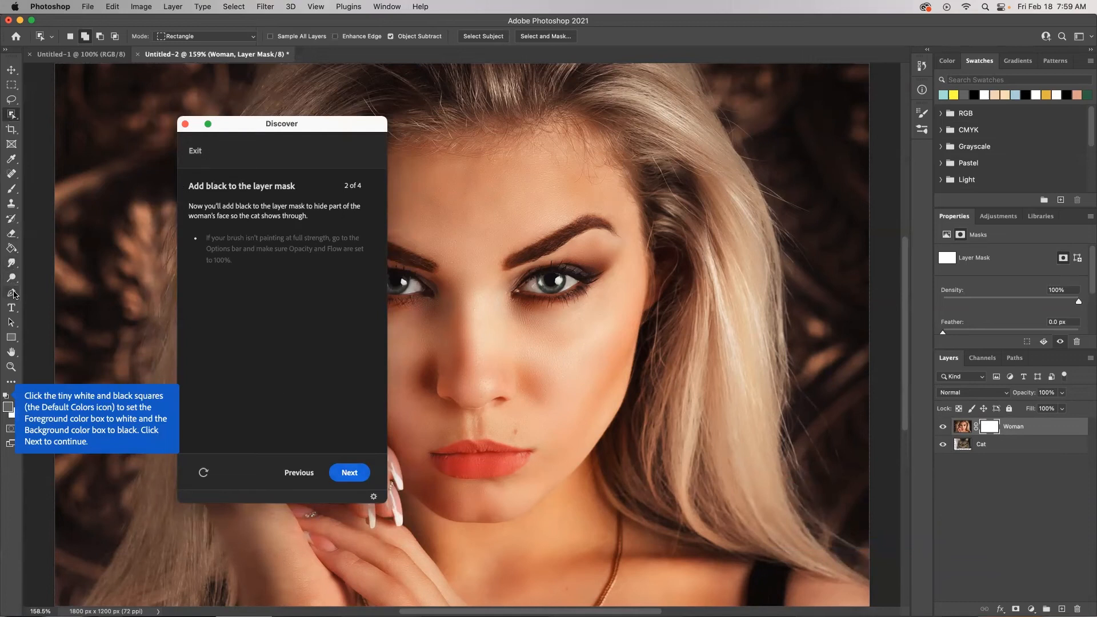
left_click(7, 399)
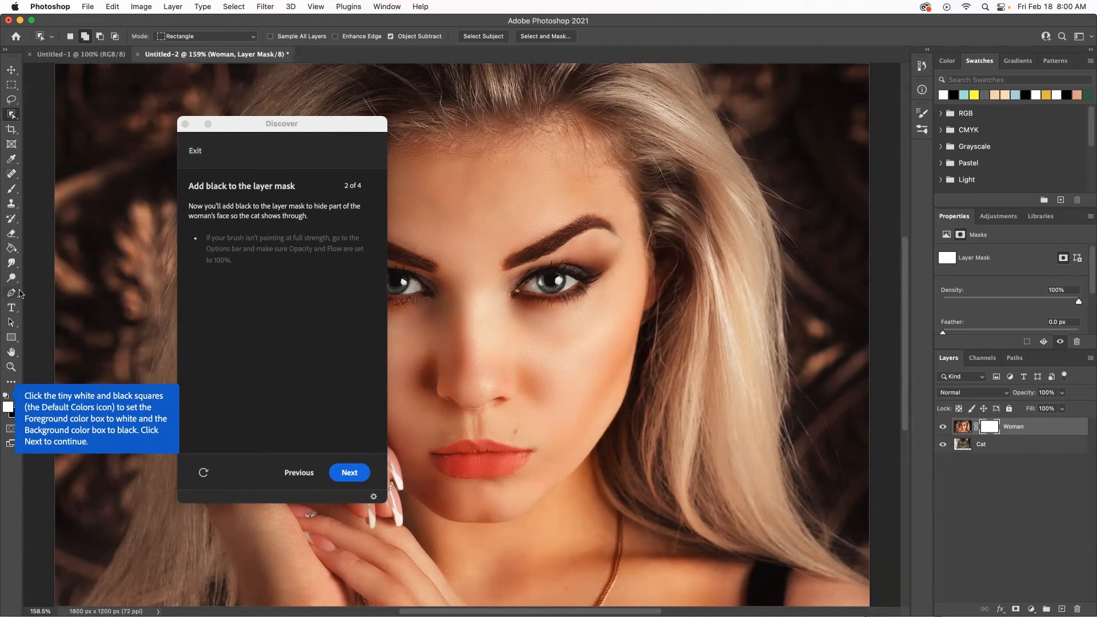
left_click(14, 190)
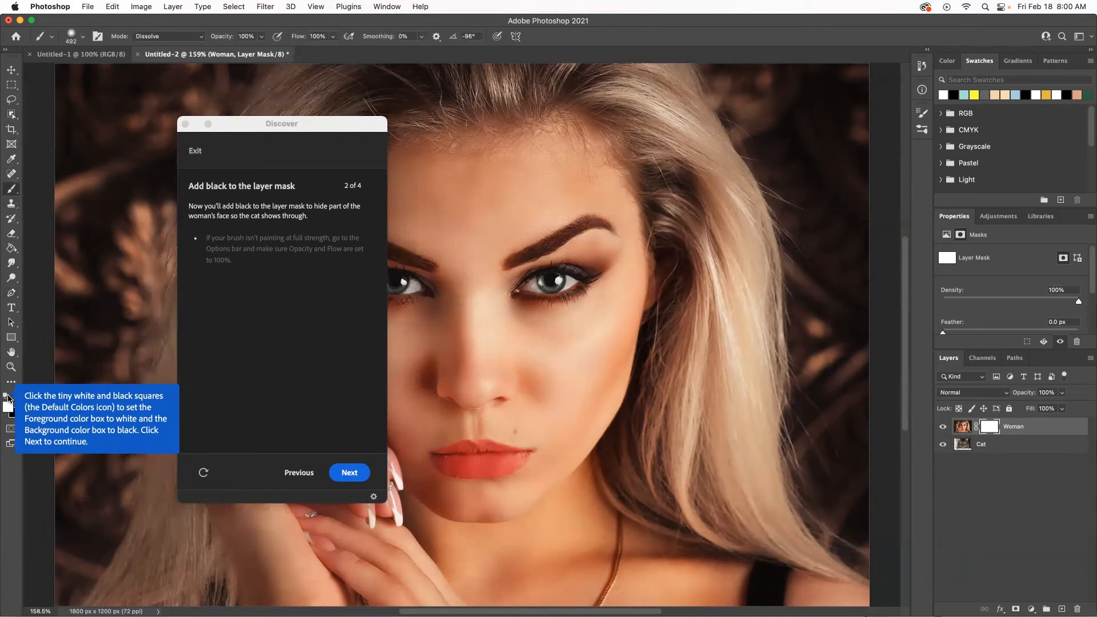
- Reduce the brush size to 68 px and change the brush's painting mode to Normal
left_click(84, 39)
left_click(102, 70)
left_click_drag(104, 73, 89, 72)
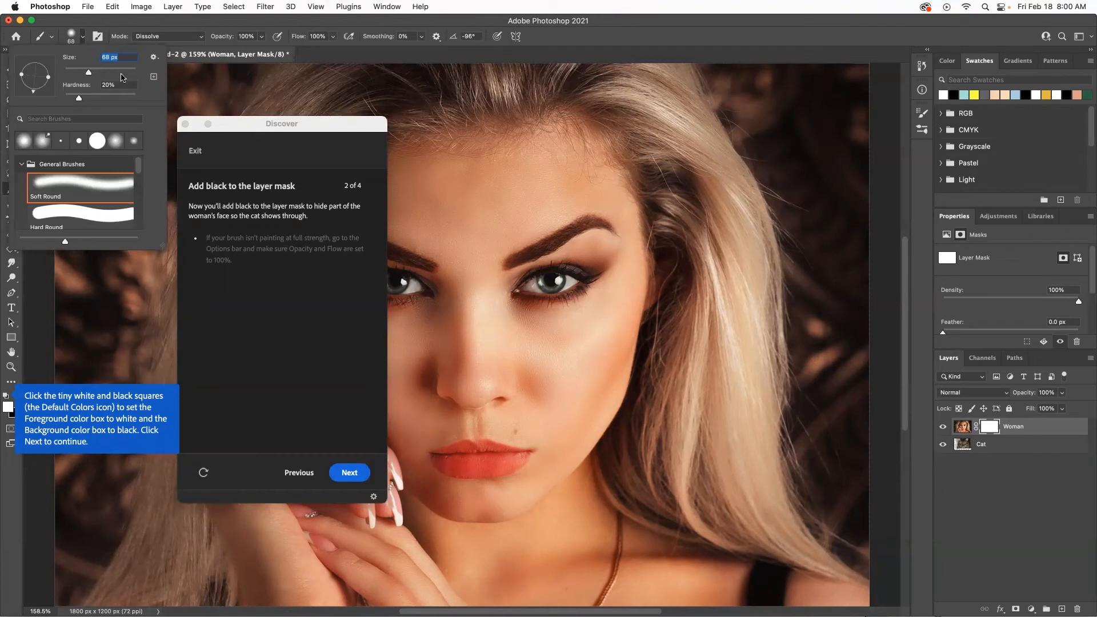
left_click(200, 37)
left_click(166, 29)
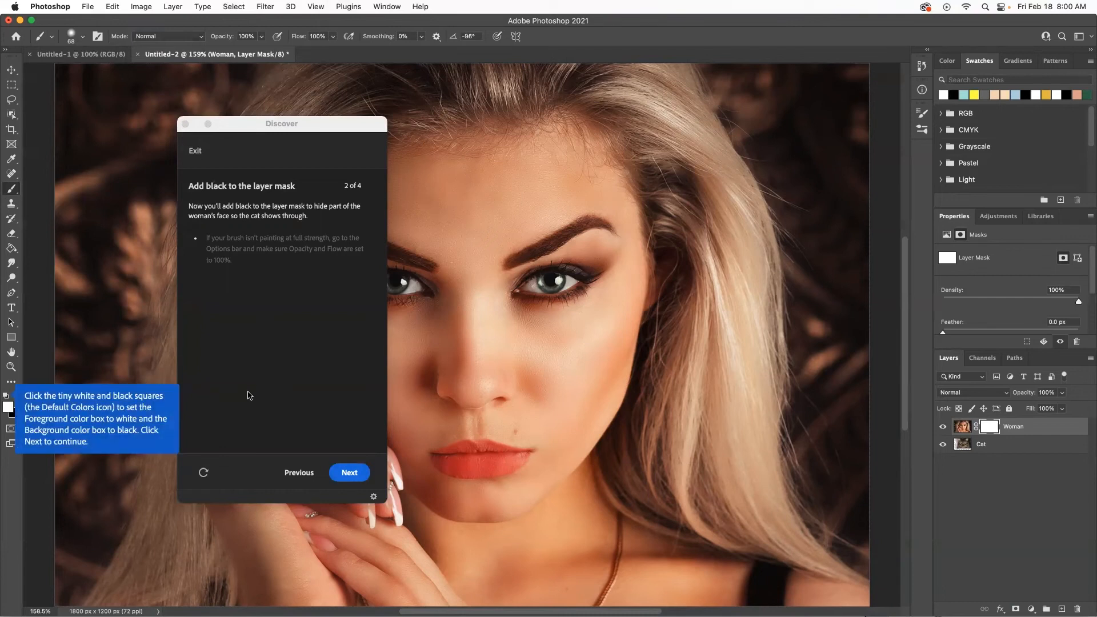
- Swap the colors so the foreground is black, advance the tutorial and reselect the Brush Tool
left_click(353, 473)
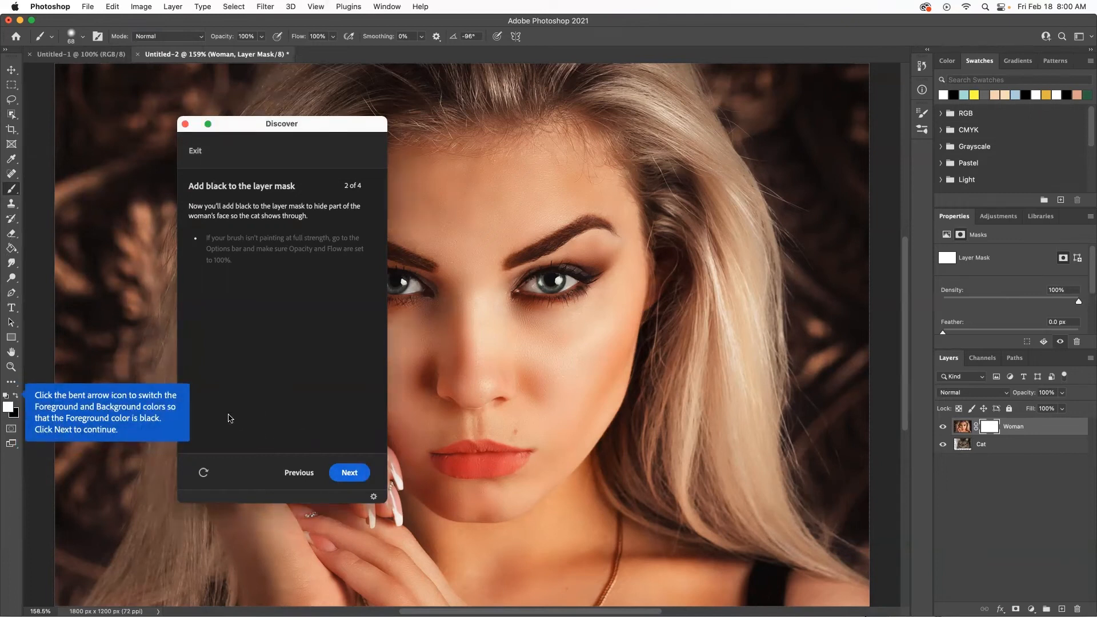
left_click(15, 396)
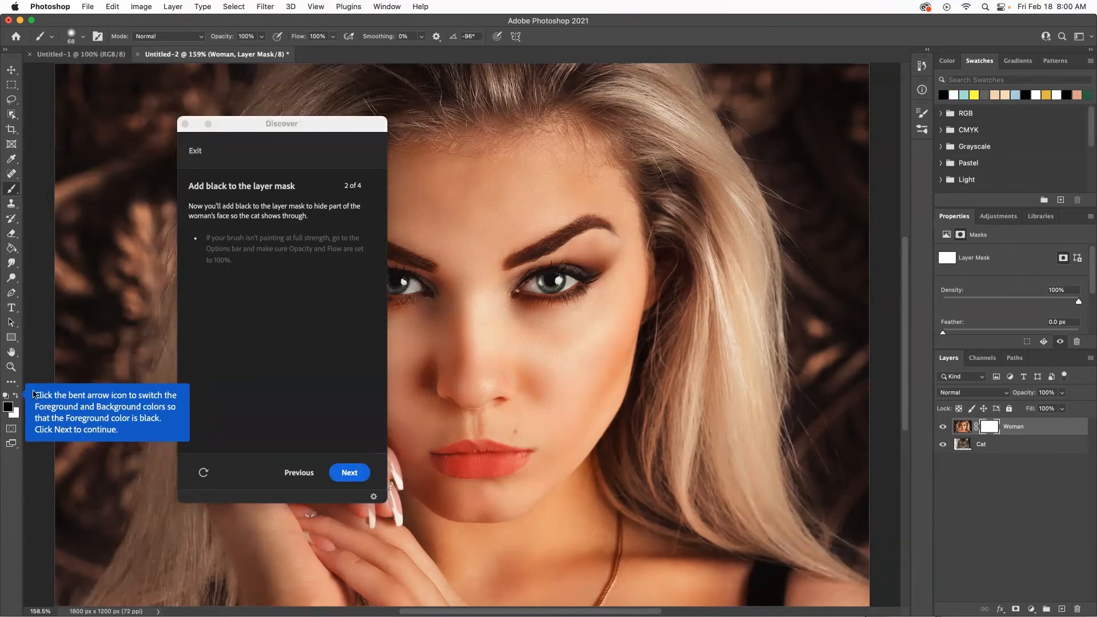
left_click(349, 473)
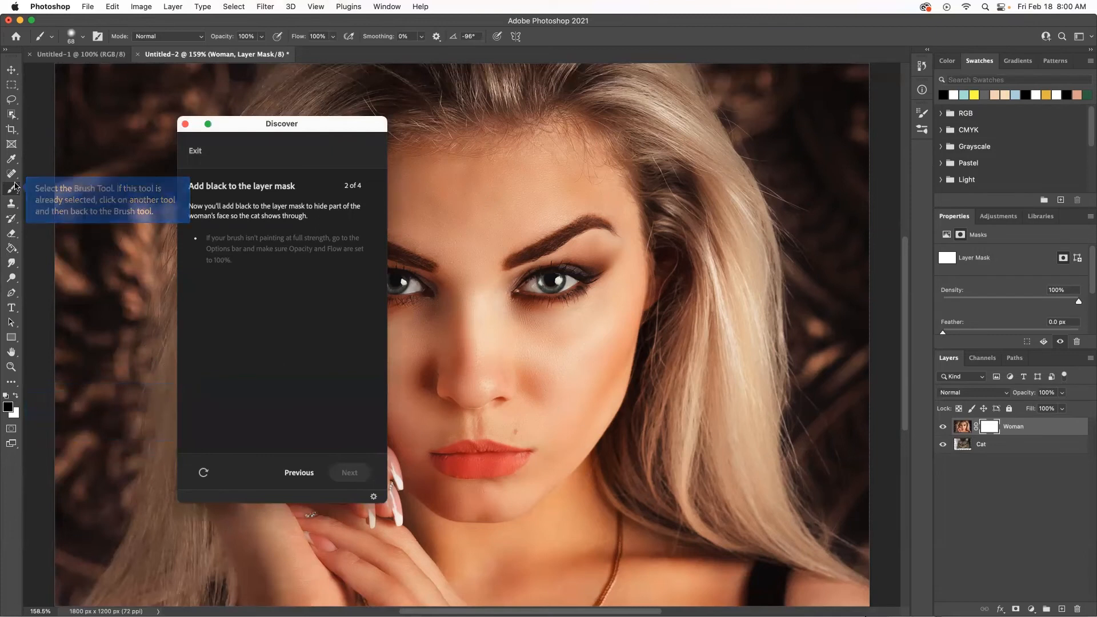
left_click(11, 203)
left_click(11, 192)
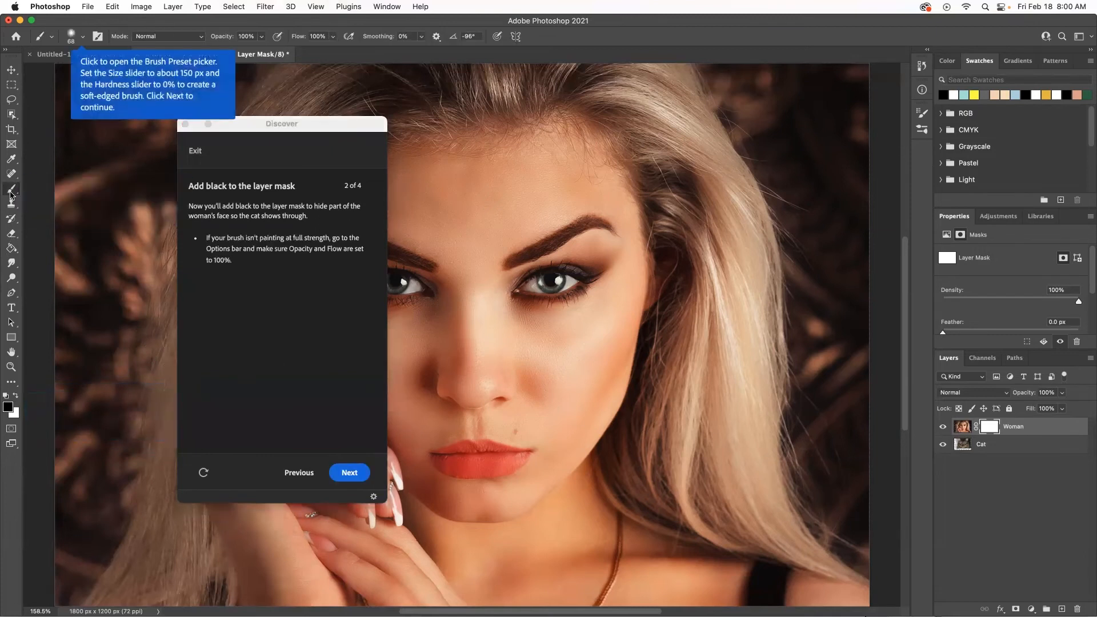
- Set the brush to 150 px with 0% hardness and continue to the tutorial's painting instruction
left_click(82, 39)
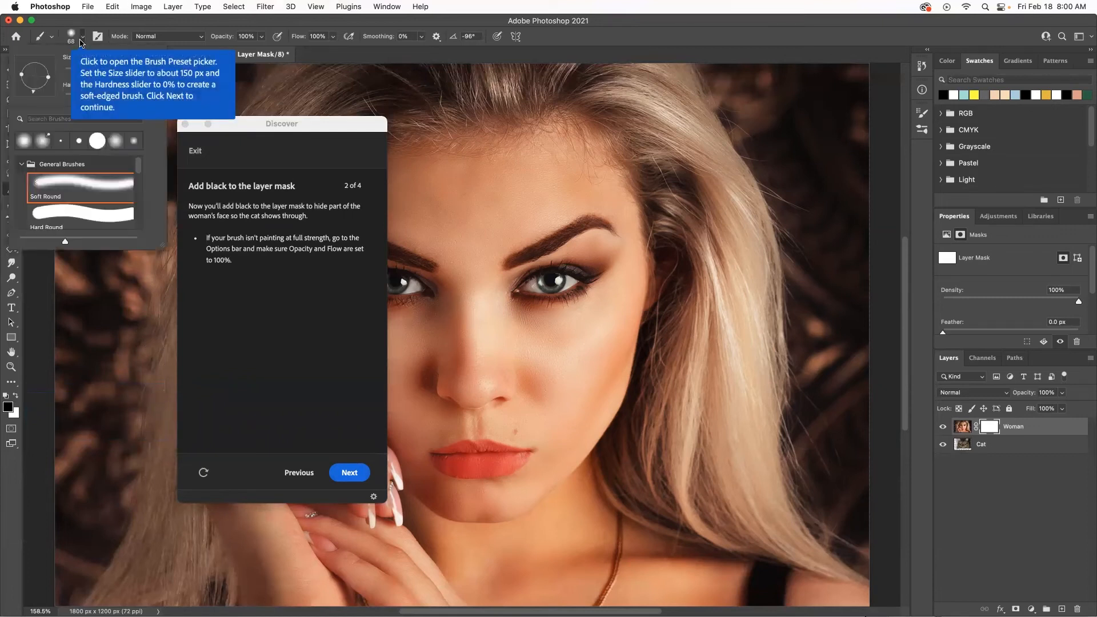
left_click_drag(89, 75, 109, 75)
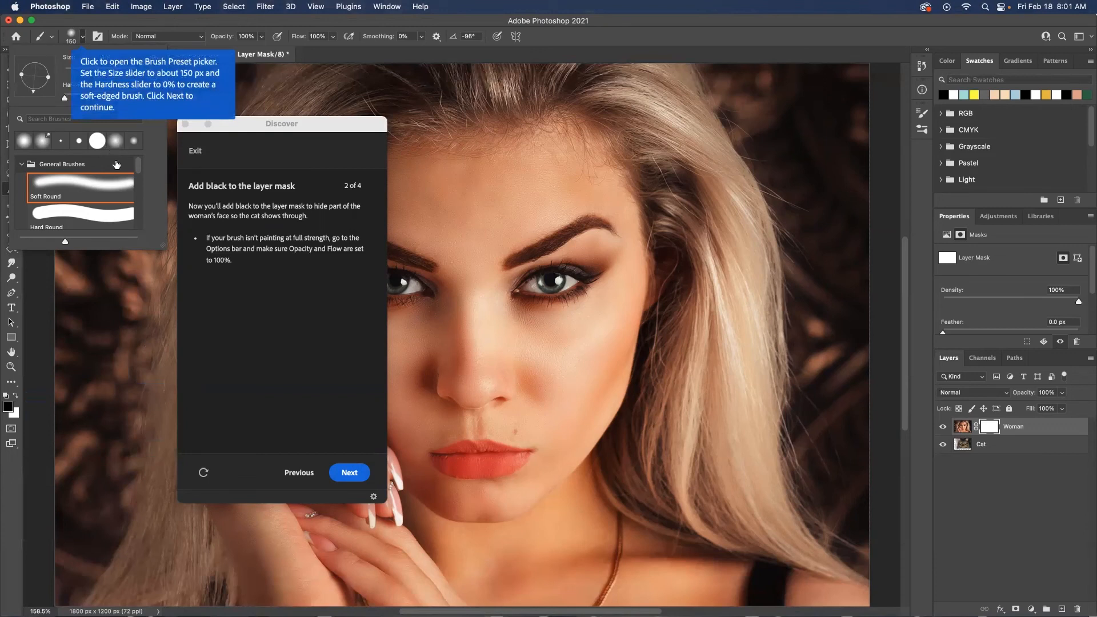
left_click(351, 474)
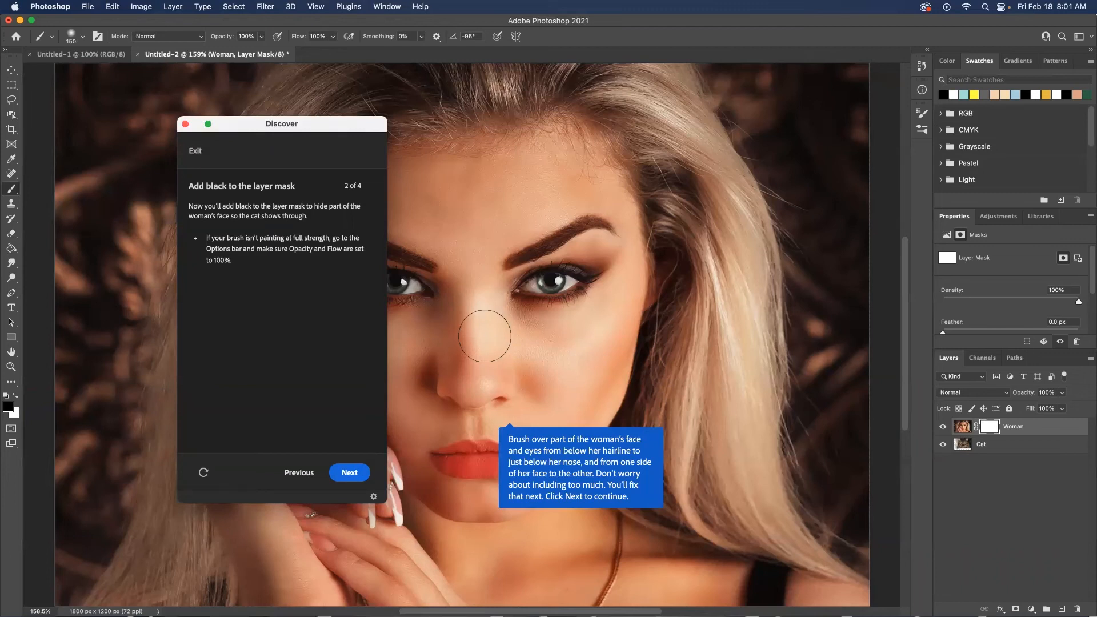
- Paint black on the Woman layer's mask across her face from below the hairline to below the nose, and advance to part 3
mouse_move(481, 155)
left_mouse_down()
mouse_move(484, 332)
mouse_move(468, 403)
left_mouse_up()
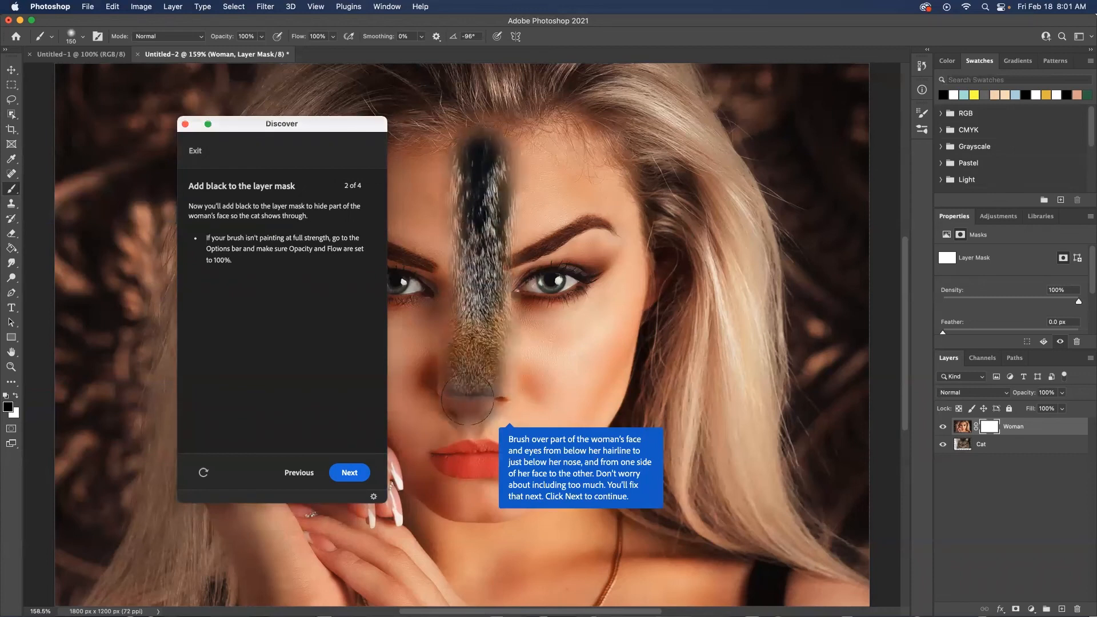
mouse_move(514, 274)
left_mouse_down()
mouse_move(526, 263)
mouse_move(603, 276)
mouse_move(543, 303)
mouse_move(617, 297)
mouse_move(632, 280)
mouse_move(524, 235)
mouse_move(623, 228)
mouse_move(594, 154)
mouse_move(528, 137)
mouse_move(572, 183)
mouse_move(498, 223)
left_mouse_up()
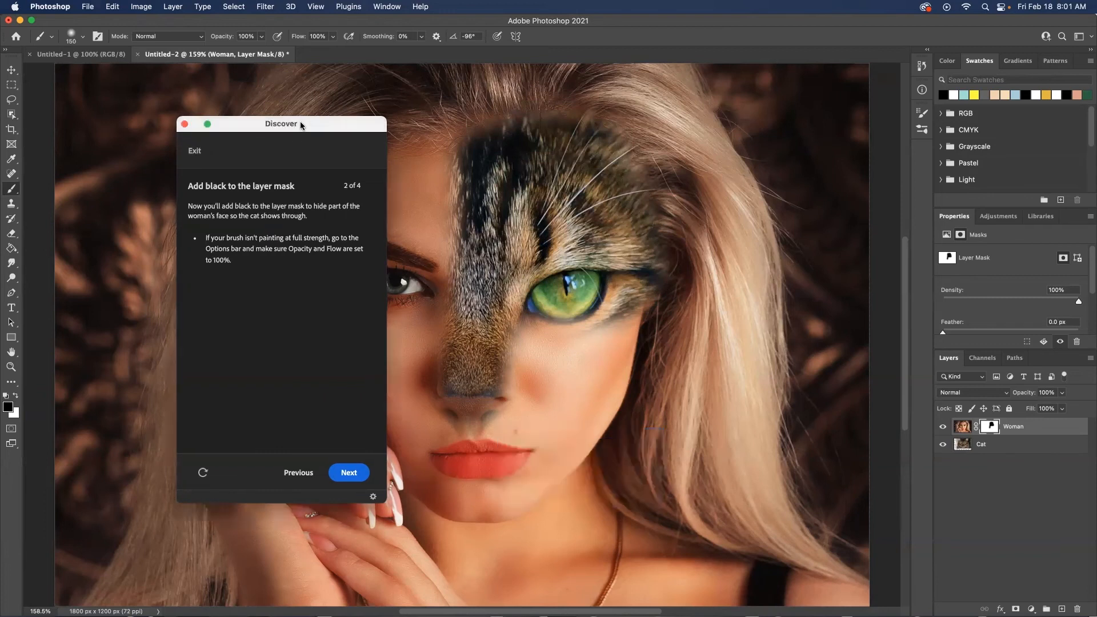
left_click_drag(304, 124, 183, 144)
mouse_move(467, 148)
left_mouse_down()
mouse_move(443, 146)
mouse_move(343, 200)
mouse_move(320, 274)
mouse_move(332, 366)
mouse_move(423, 366)
mouse_move(437, 297)
mouse_move(433, 312)
mouse_move(406, 217)
mouse_move(366, 269)
left_mouse_up()
mouse_move(503, 366)
left_mouse_down()
mouse_move(518, 395)
mouse_move(500, 406)
mouse_move(648, 318)
left_mouse_up()
mouse_move(623, 261)
left_mouse_down()
mouse_move(681, 248)
mouse_move(665, 187)
mouse_move(469, 189)
mouse_move(545, 335)
left_mouse_up()
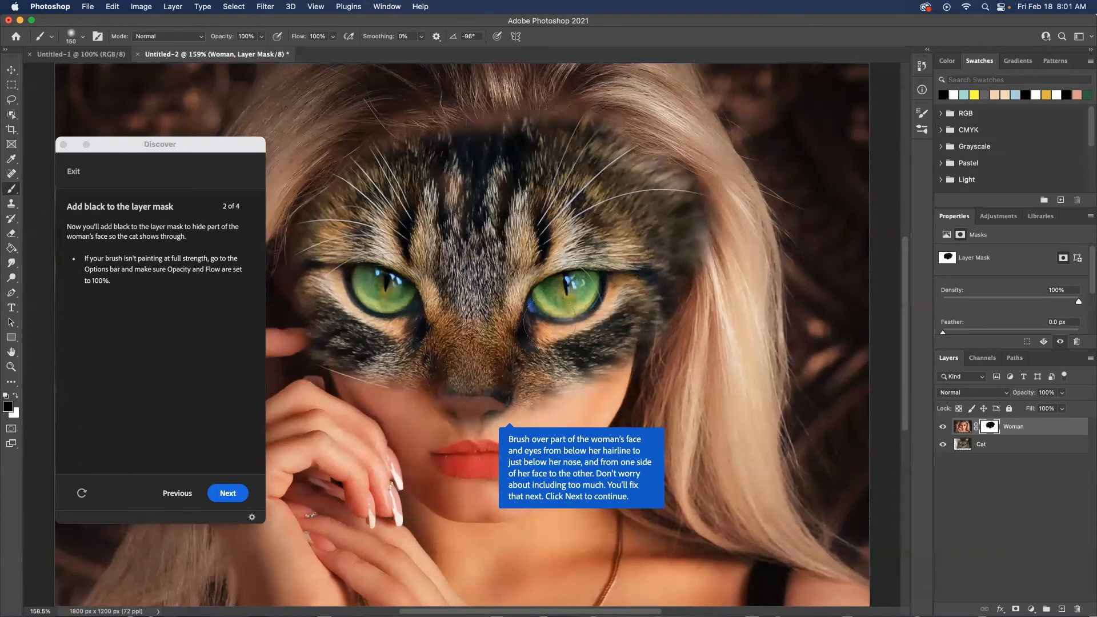
left_click(227, 494)
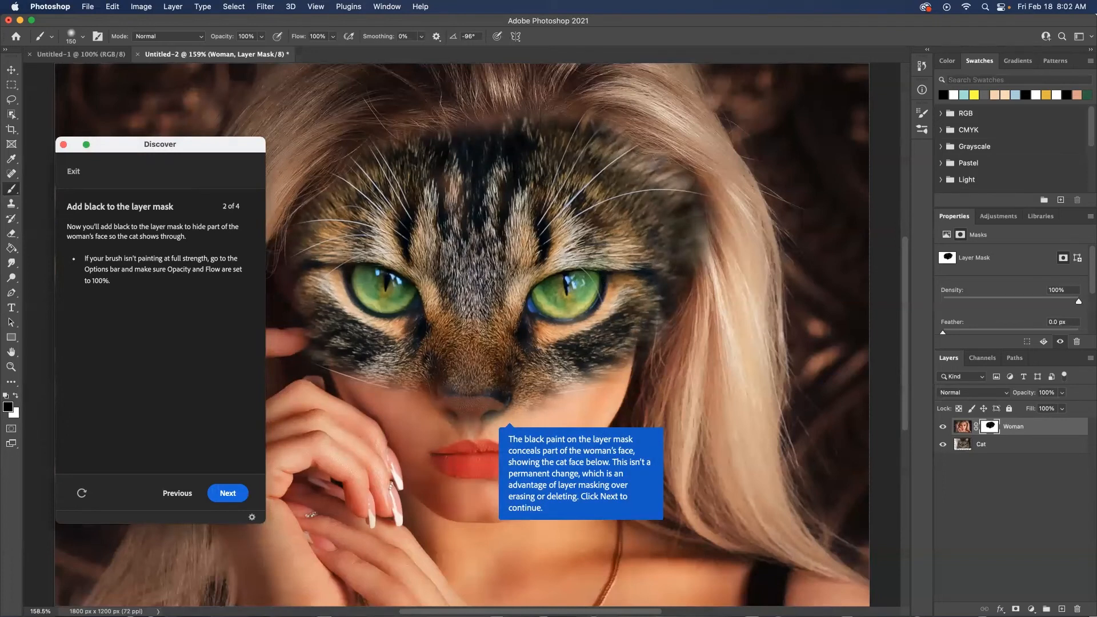
left_click(228, 495)
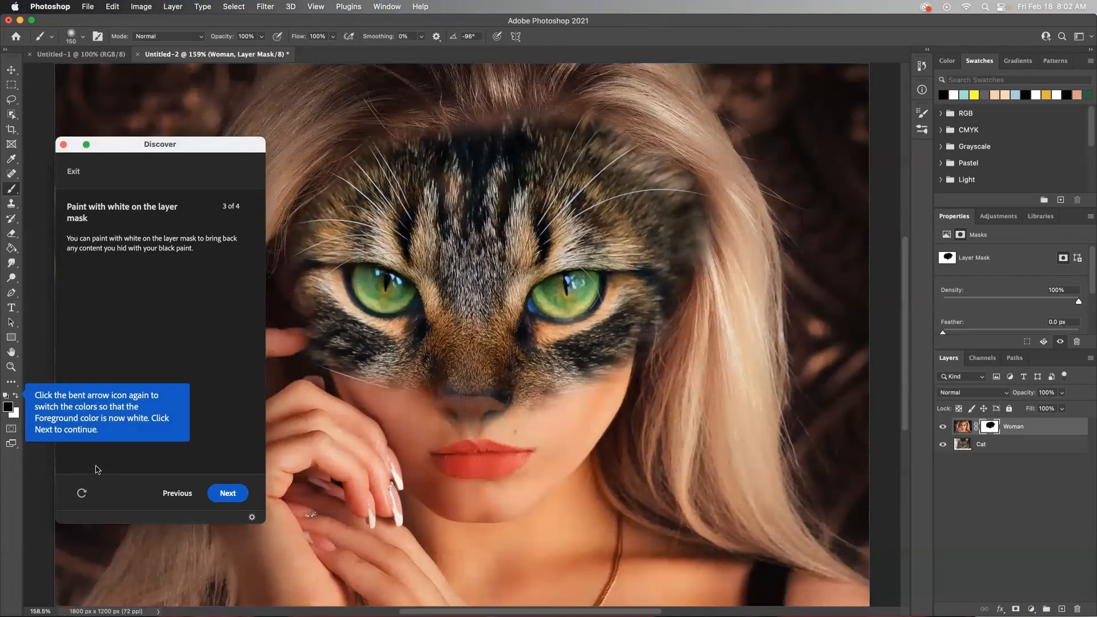
- Swap the foreground color to white, and turn the Woman layer's mask off and back on to check what was hidden
left_click(16, 396)
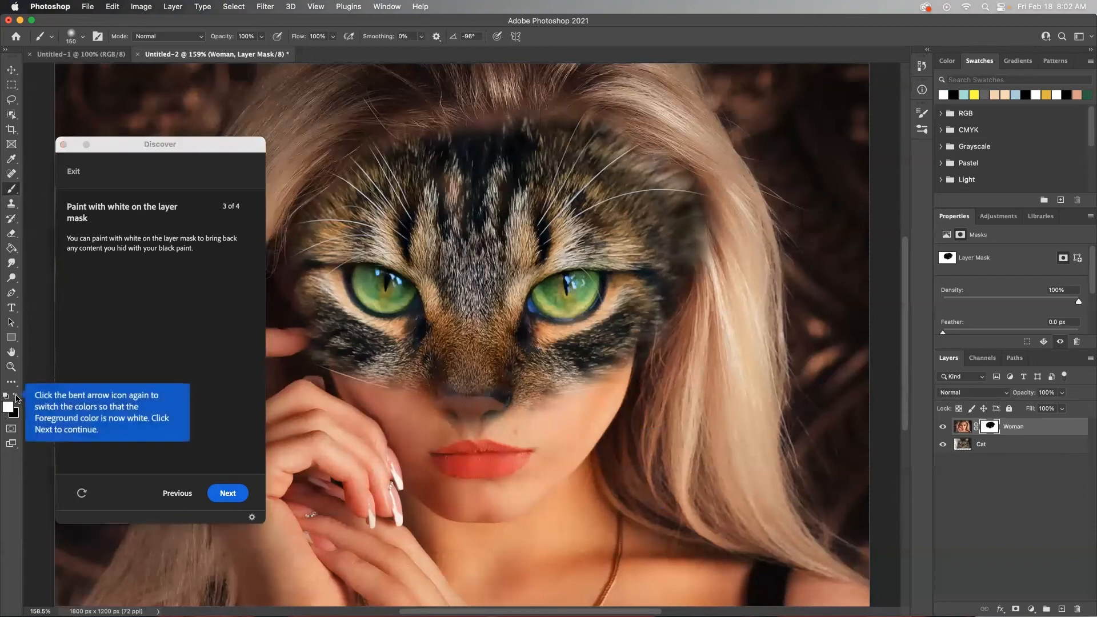
left_click(228, 493)
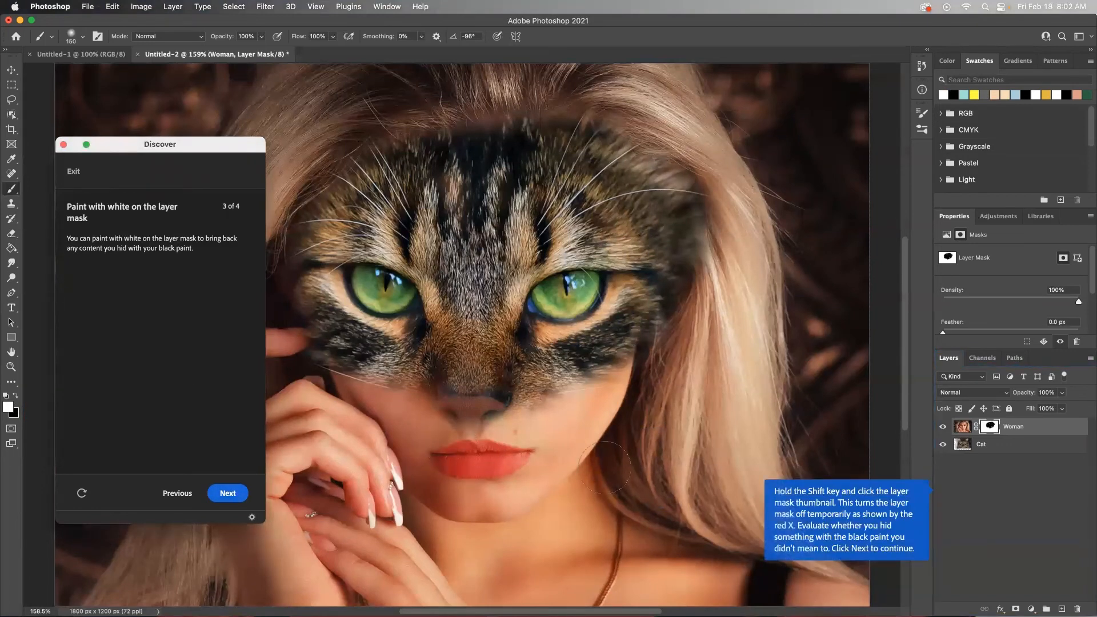
left_click(994, 430, "shift")
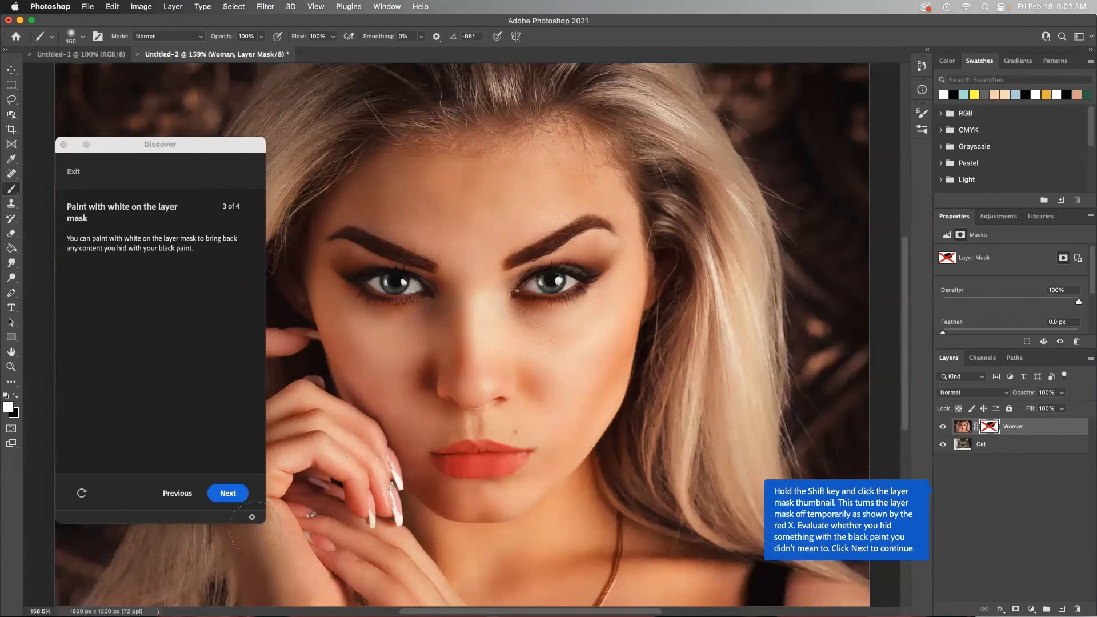
left_click(228, 494)
left_click(227, 494)
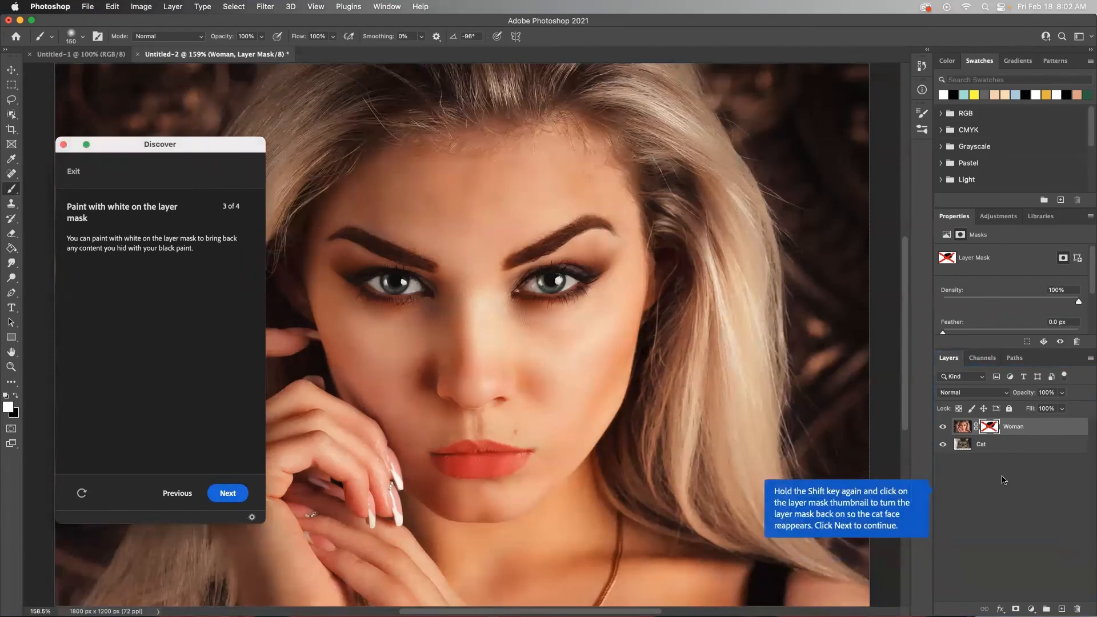
left_click(992, 429, "shift")
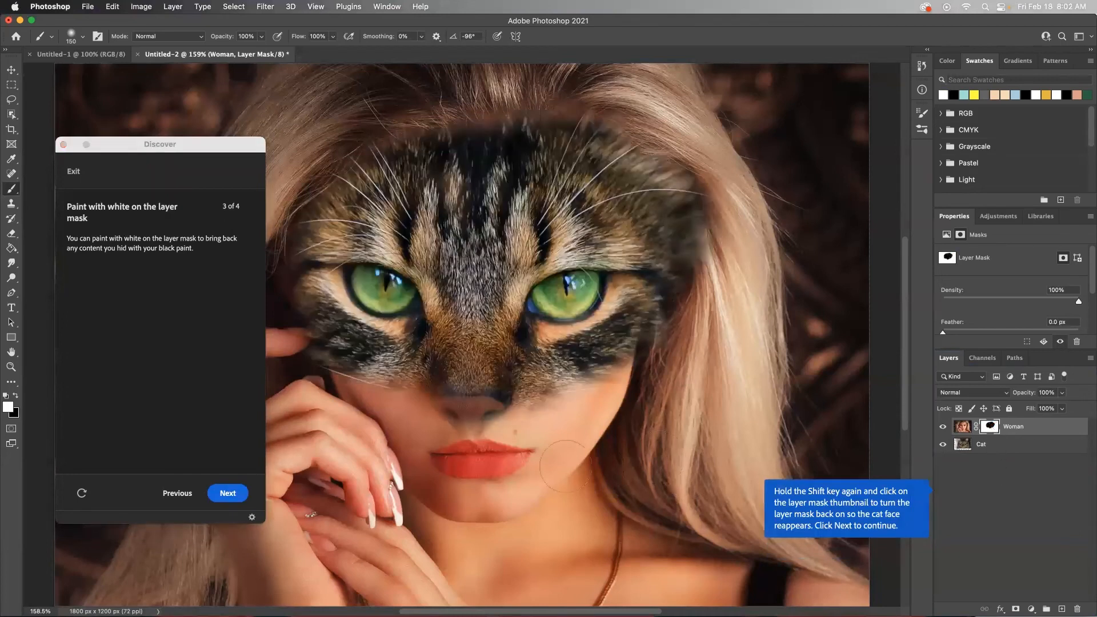
left_click(222, 495)
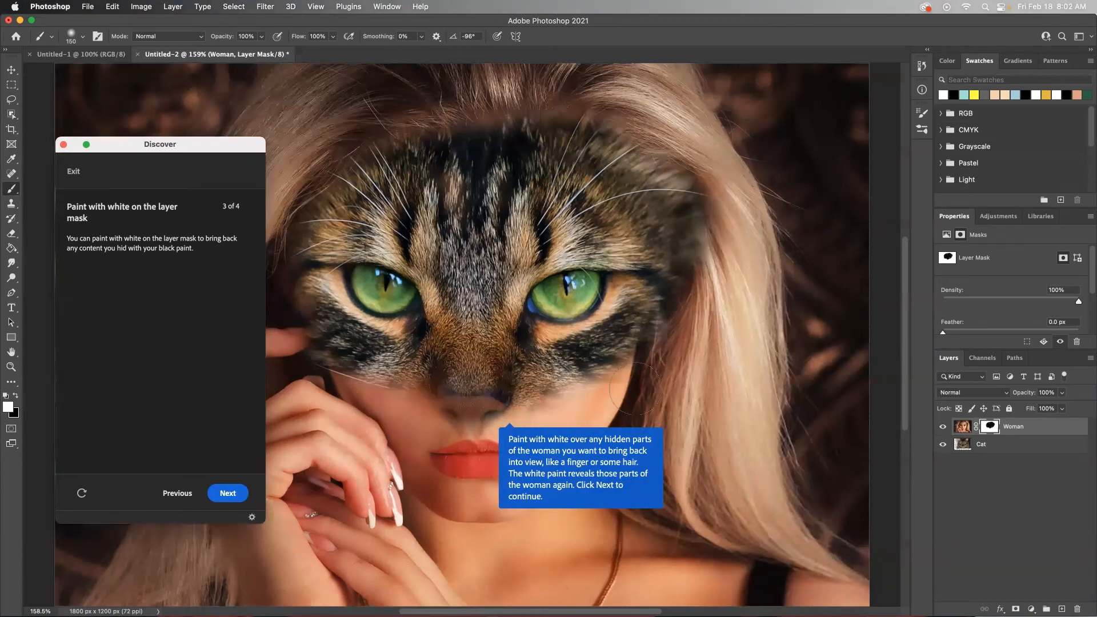
- Paint white on the mask around the face edges to restore the woman's hair and finger, and advance to part 4
mouse_move(663, 368)
left_mouse_down()
mouse_move(690, 217)
mouse_move(647, 140)
mouse_move(678, 218)
mouse_move(647, 150)
mouse_move(591, 103)
mouse_move(515, 85)
mouse_move(451, 95)
left_mouse_up()
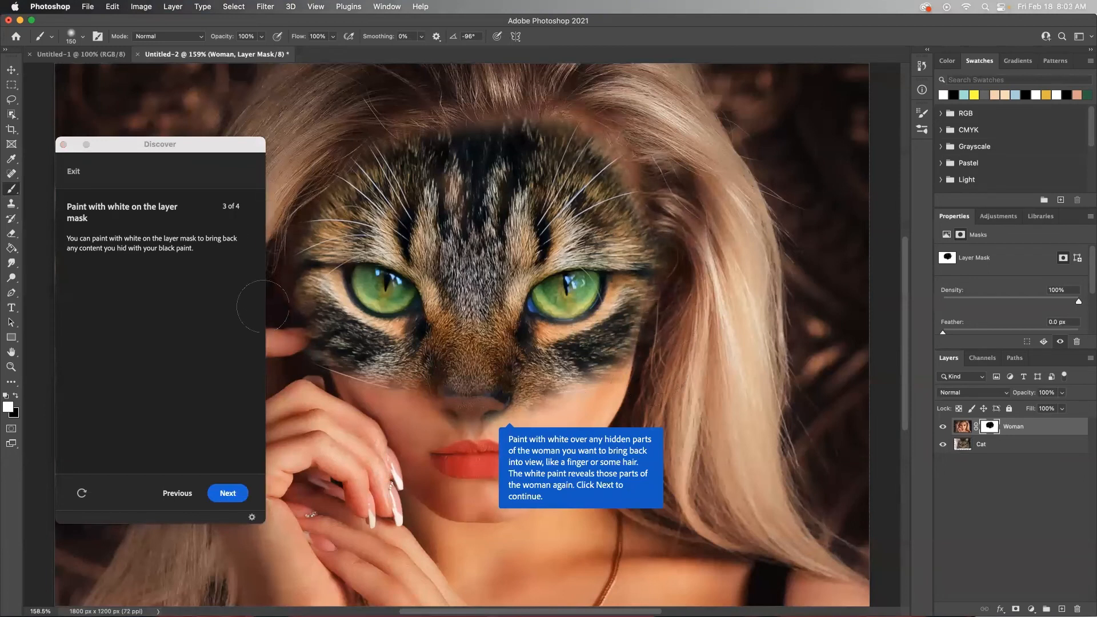
mouse_move(305, 343)
left_mouse_down()
mouse_move(280, 303)
mouse_move(274, 263)
left_mouse_up()
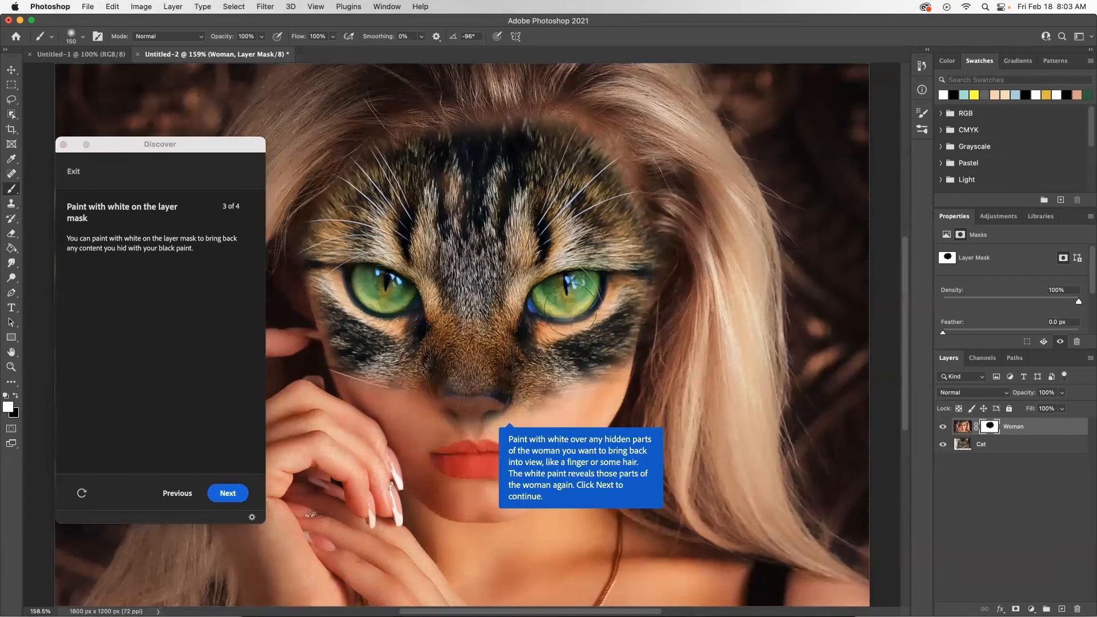
left_click(229, 493)
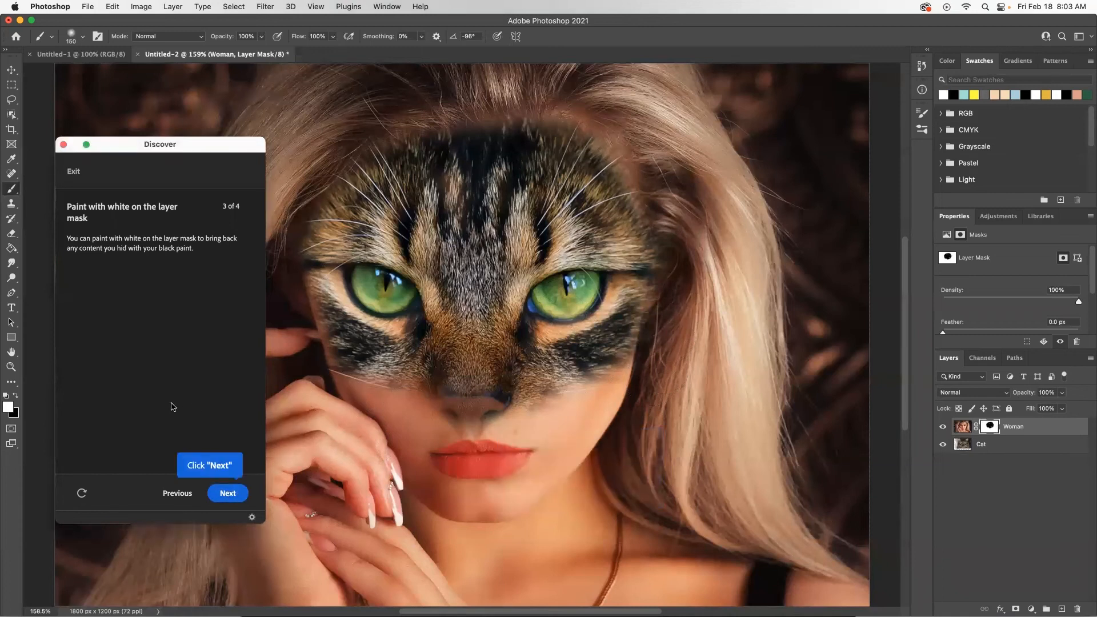
left_click(229, 493)
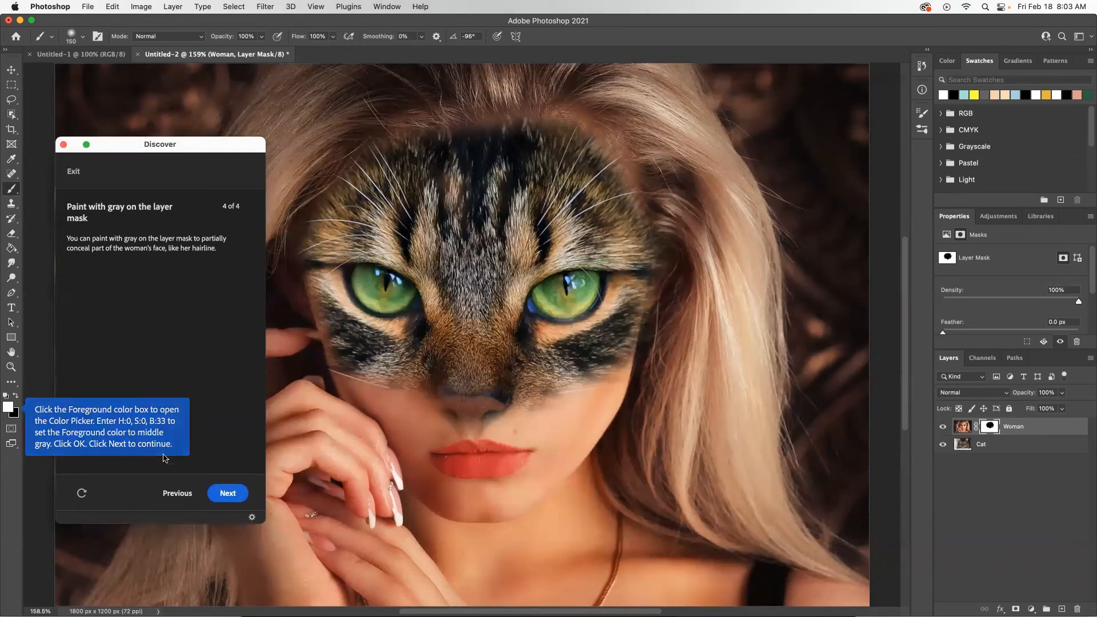
- Set the foreground color to gray with H 0, S 0, B 33, return to the Brush Tool and continue the tutorial
left_click(7, 408)
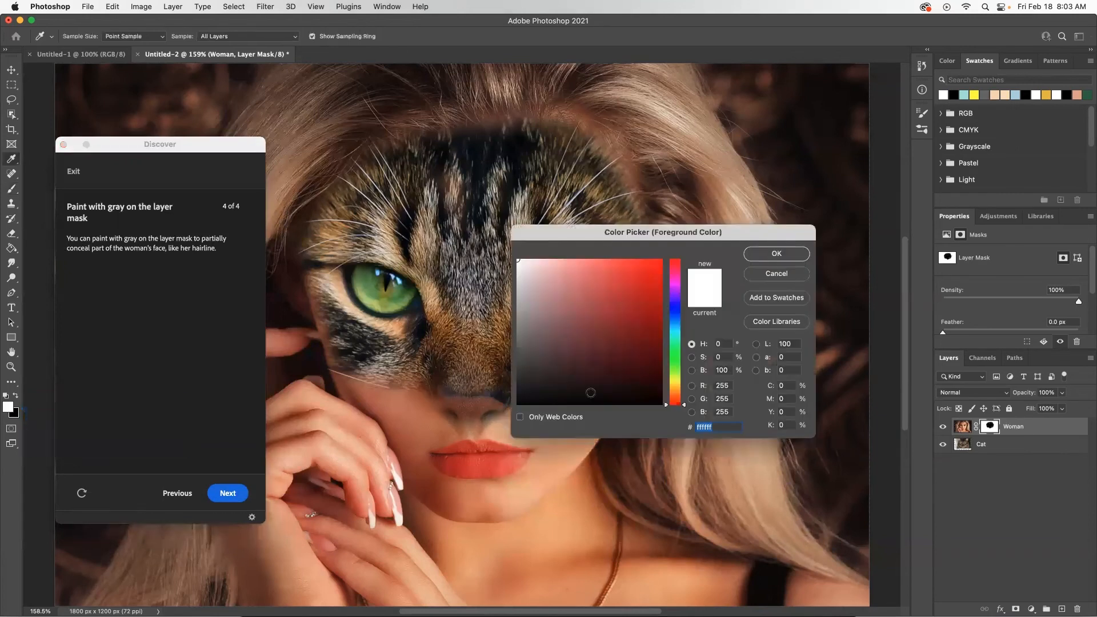
left_click_drag(729, 371, 713, 374)
type("33")
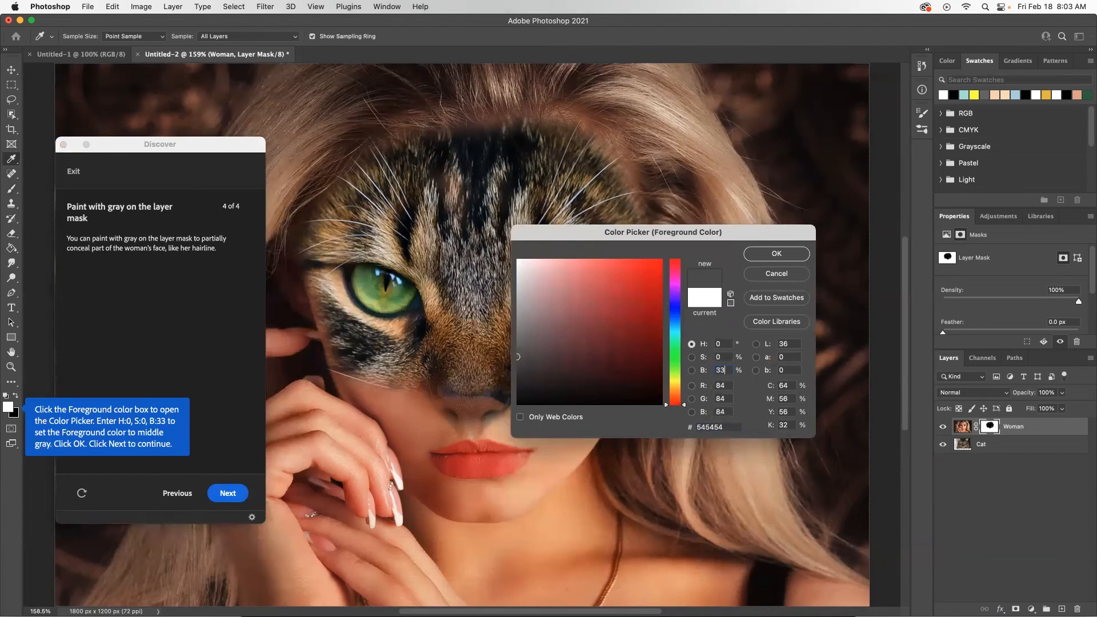
key("Return")
key("b")
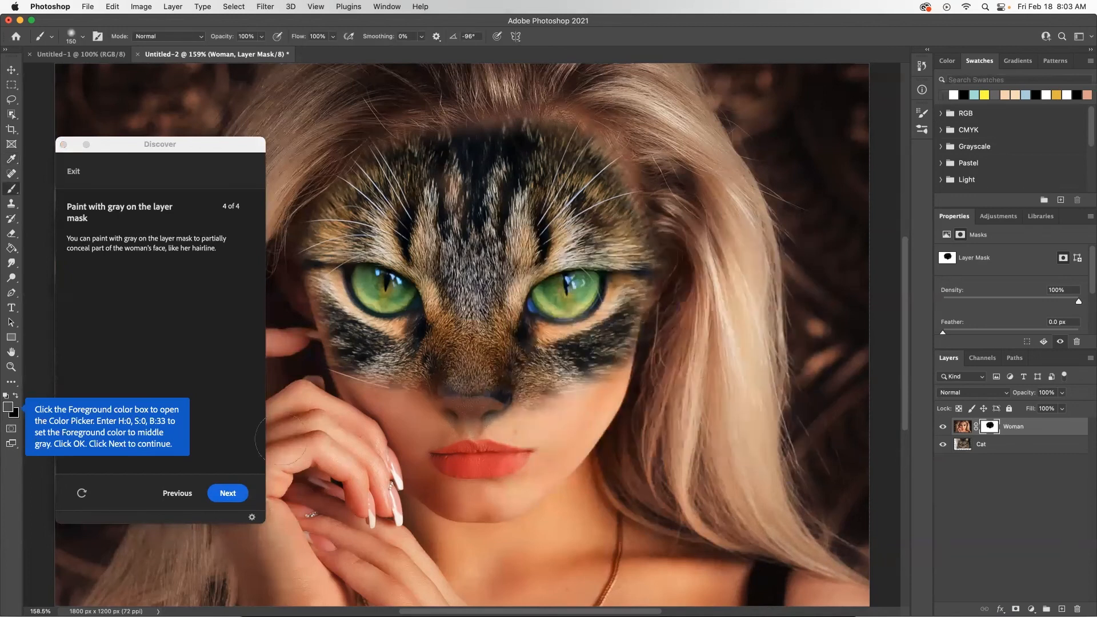
left_click(224, 495)
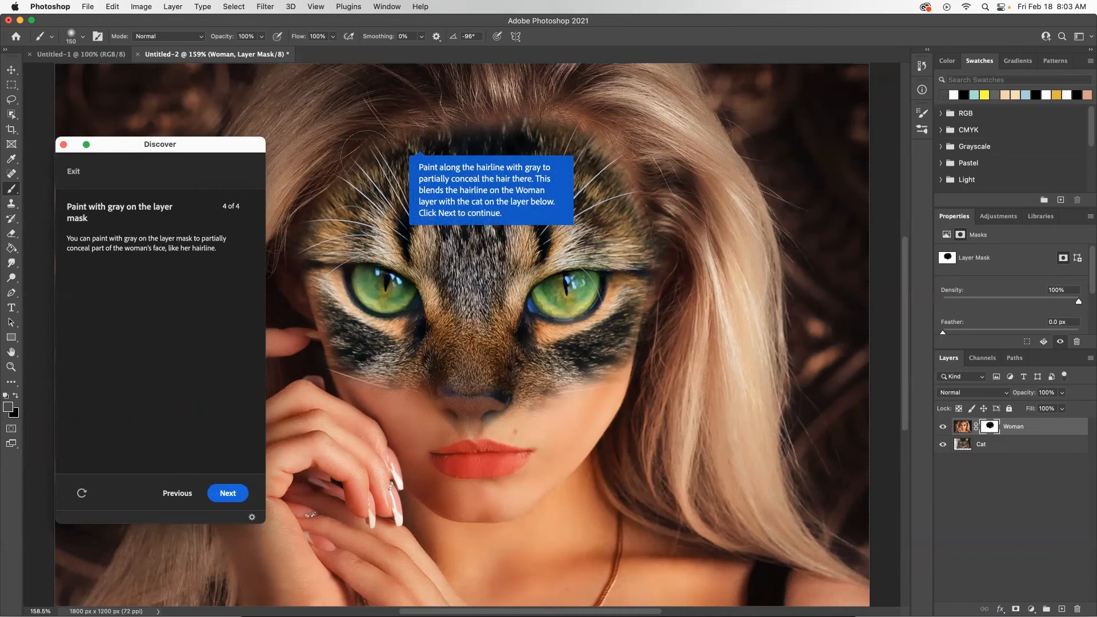
- Paint gray on the mask along the woman's hairline and over the nose to blend in the cat, and complete the tutorial
left_click(403, 141)
mouse_move(404, 141)
left_mouse_down()
mouse_move(520, 127)
mouse_move(608, 142)
left_mouse_up()
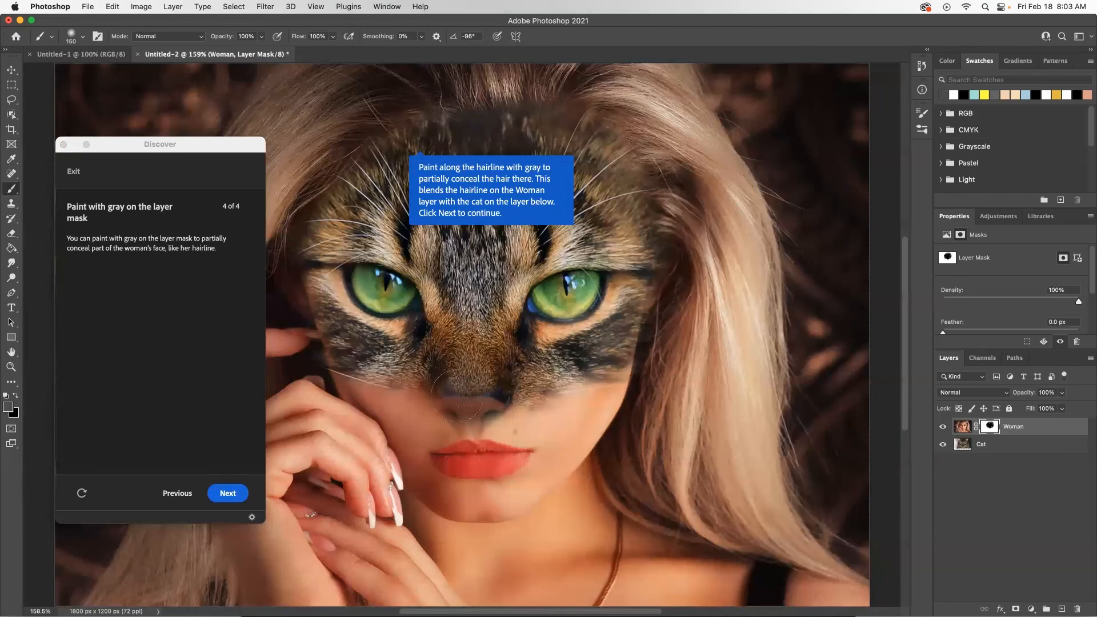
left_click(493, 398)
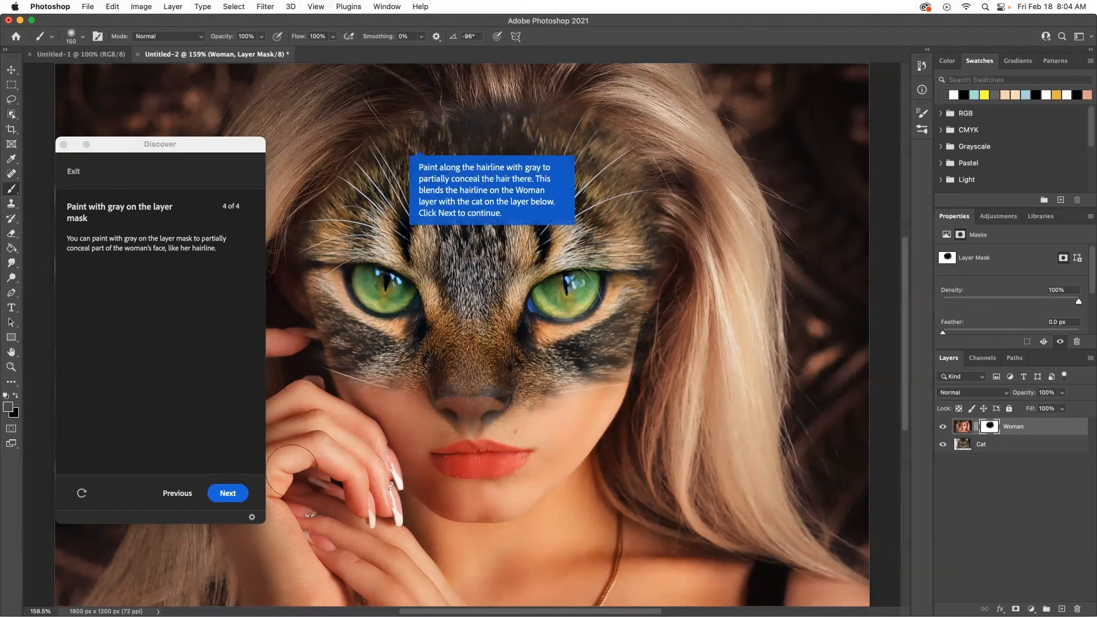
left_click(230, 495)
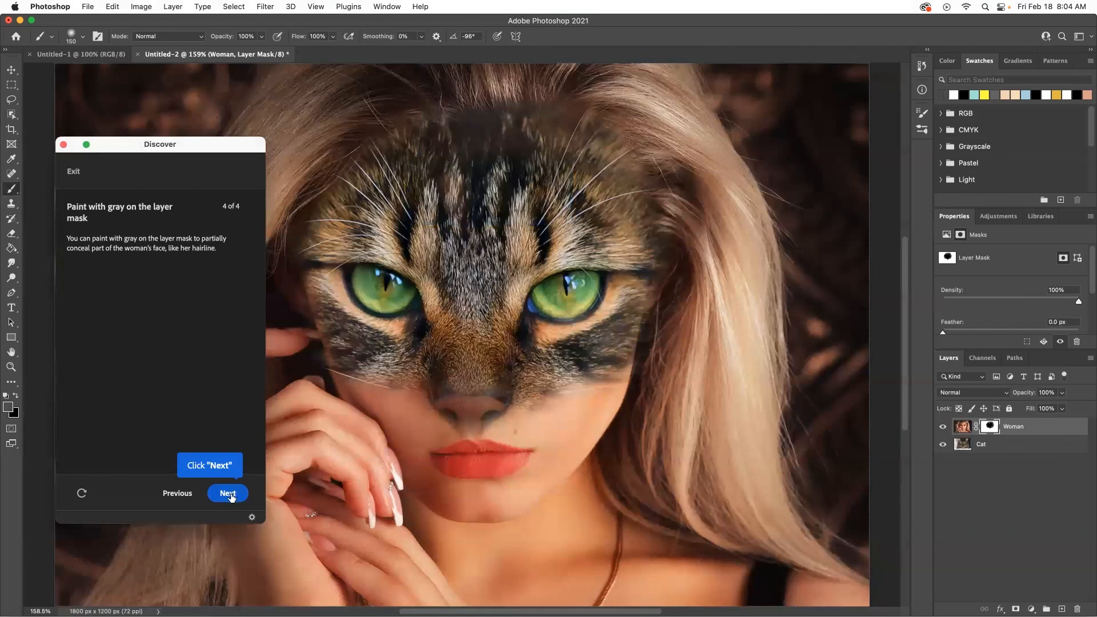
left_click(228, 494)
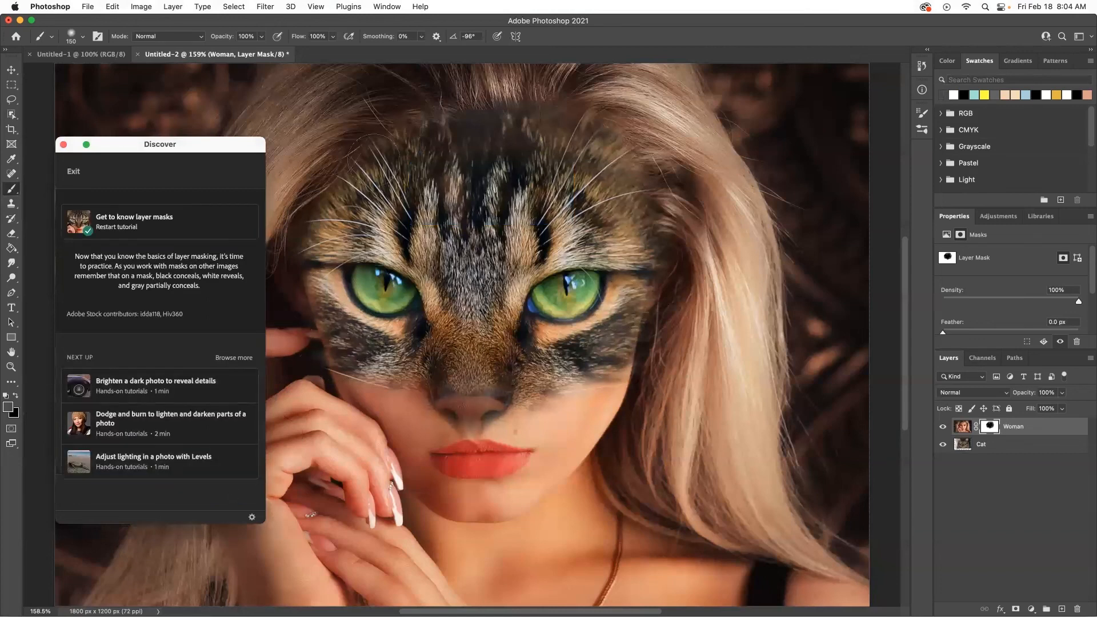
- Export the finished image as a PNG named "Get to know layer masks finished" into the Downloads folder
left_click(89, 7)
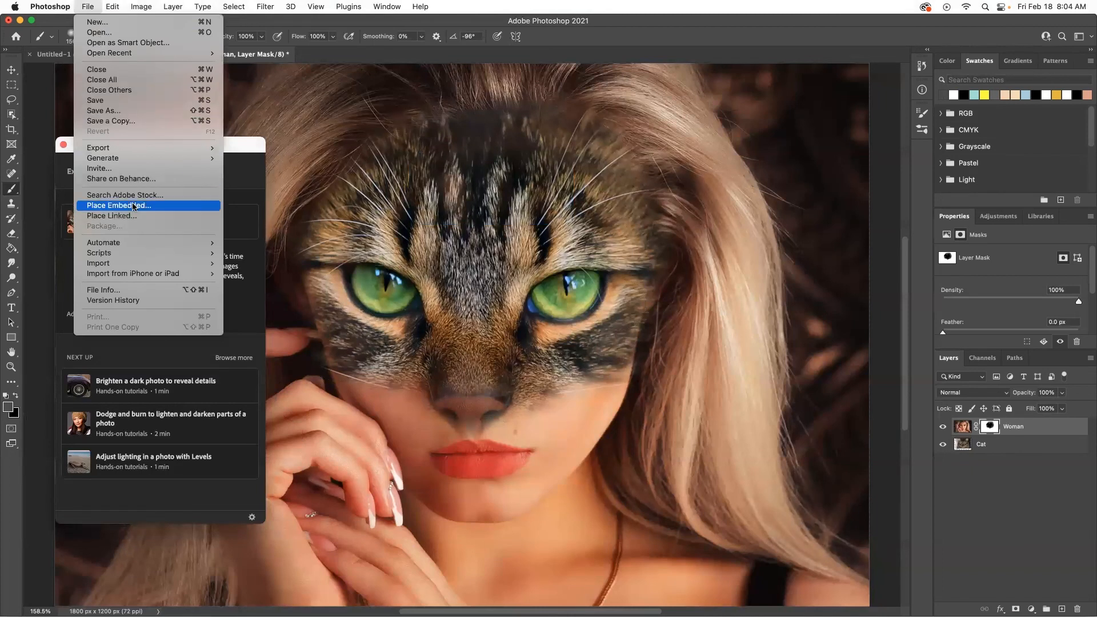
mouse_move(132, 147)
left_click(300, 148)
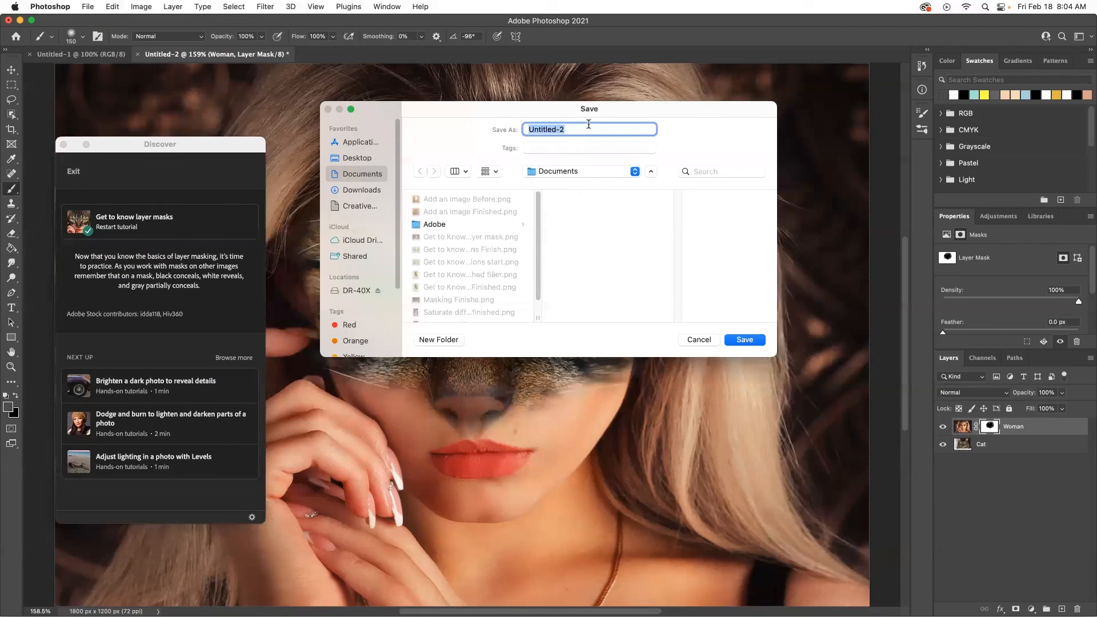
left_click(354, 190)
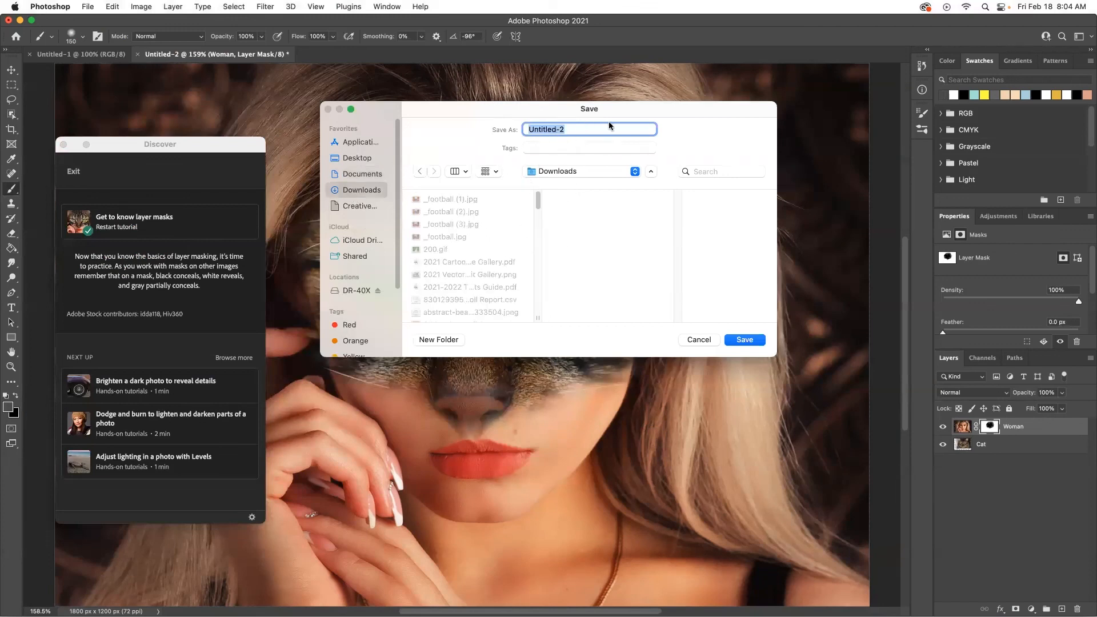
type("Get to know layer masks finished")
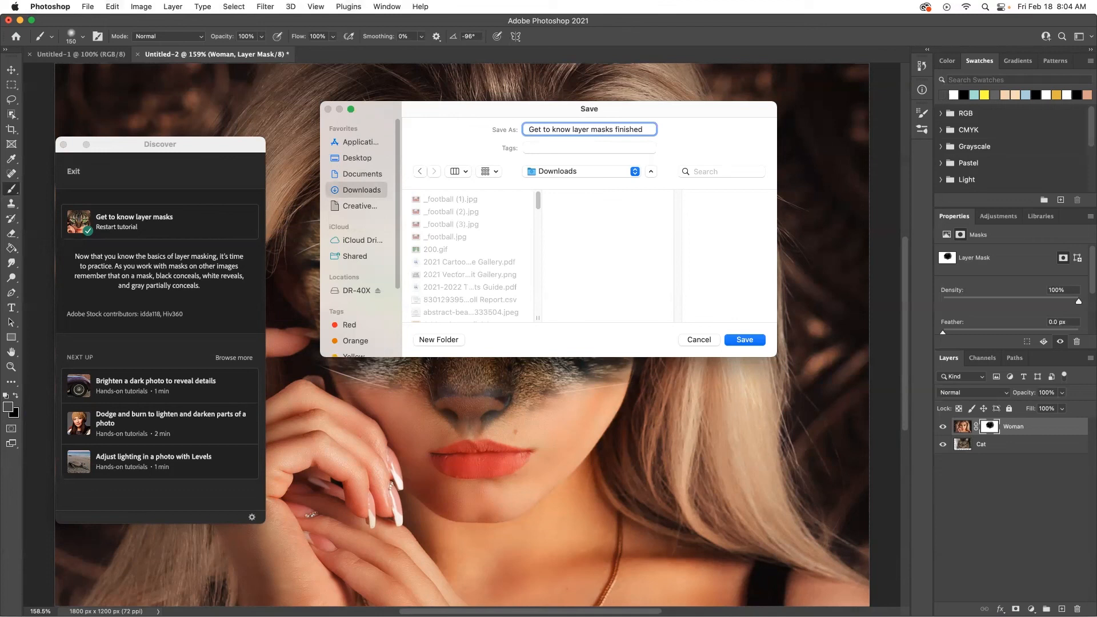
left_click(745, 340)
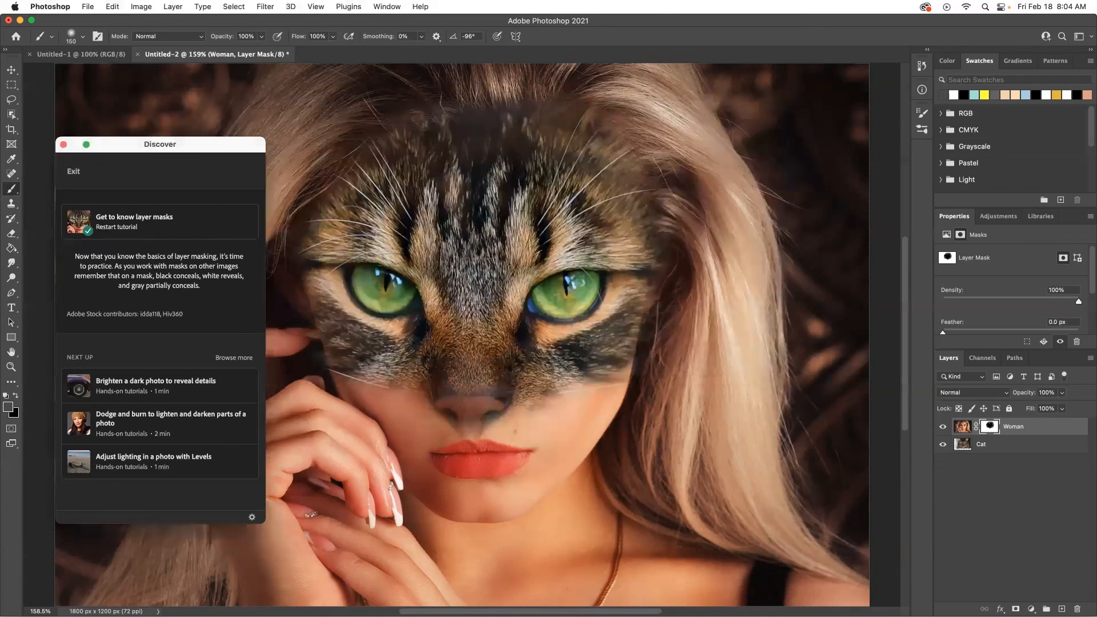
- Switch to the Google Slides presentation and insert "Get to know layer masks finished.png" from Downloads on the Get to Know Layer Masks slide
key("super+Tab")
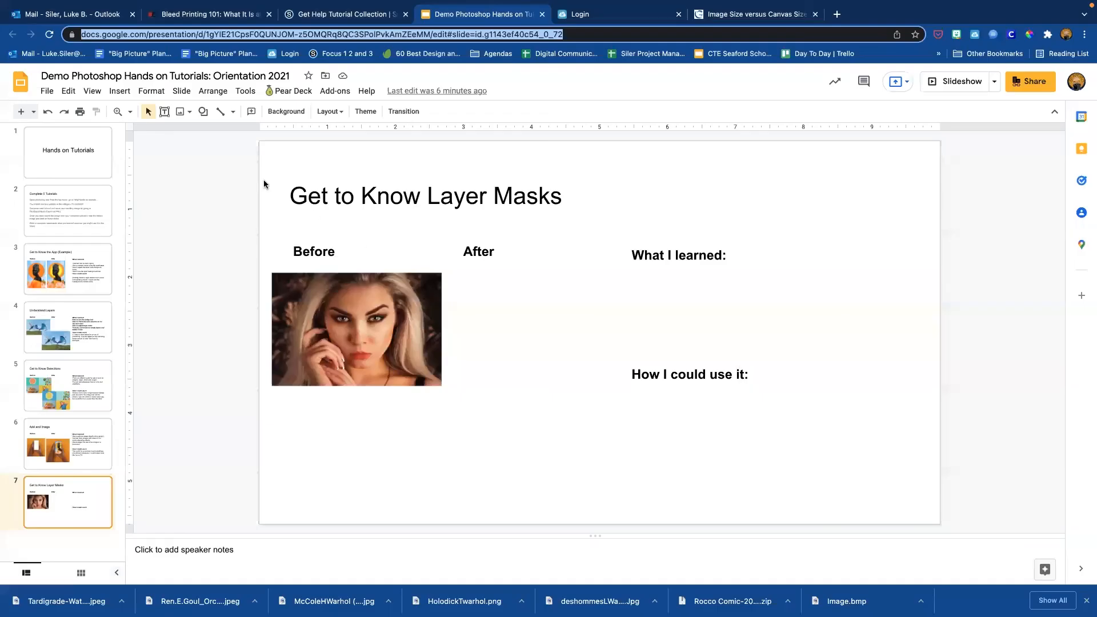
left_click(119, 90)
mouse_move(138, 111)
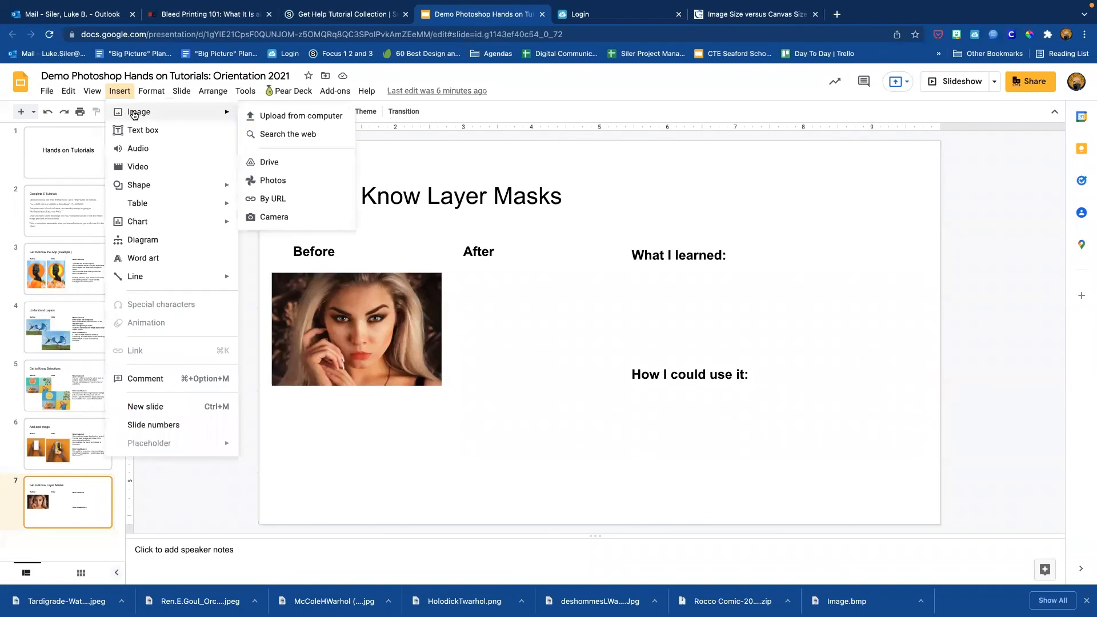
left_click(283, 120)
left_click(462, 243)
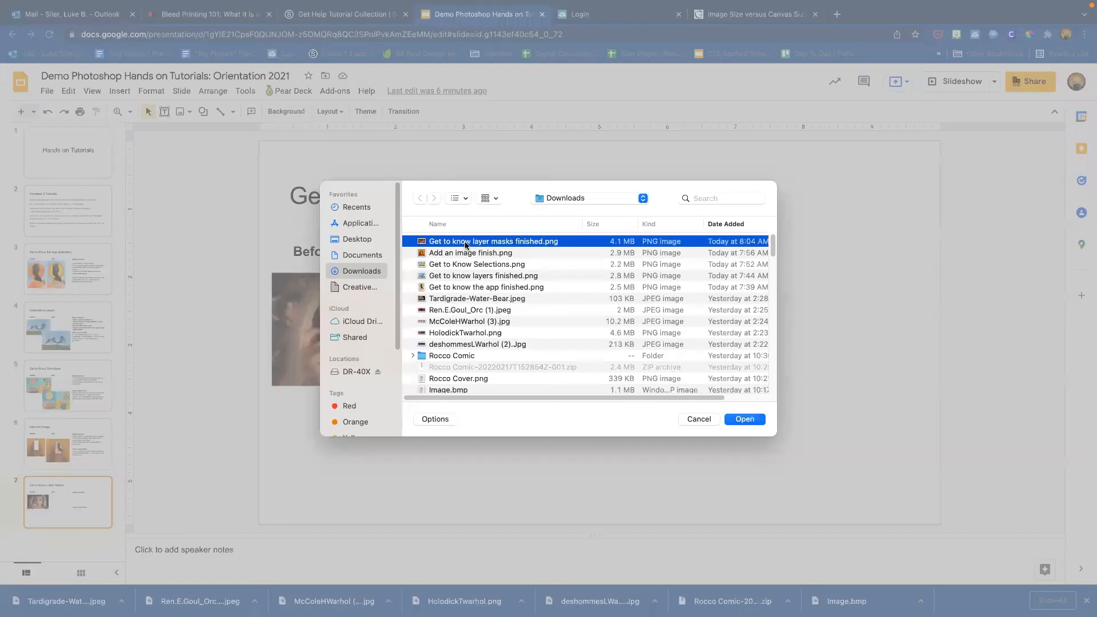
left_click(746, 420)
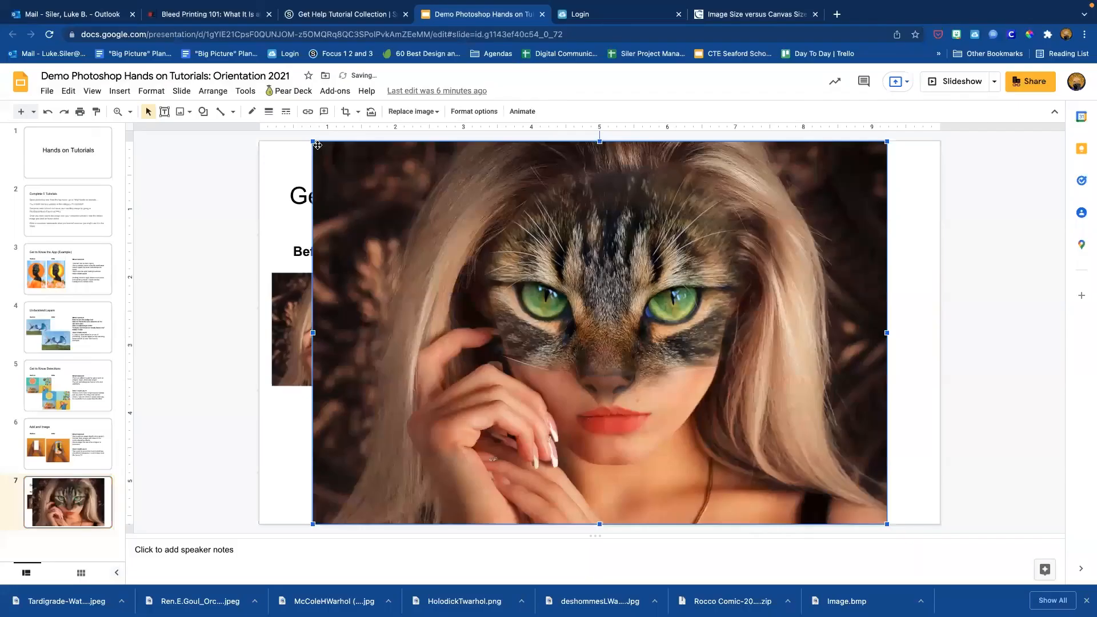
- Shrink the inserted cat-face image and place it below the After heading, slightly overlapping the before picture
left_click_drag(314, 141, 667, 427)
left_click_drag(746, 442, 455, 423)
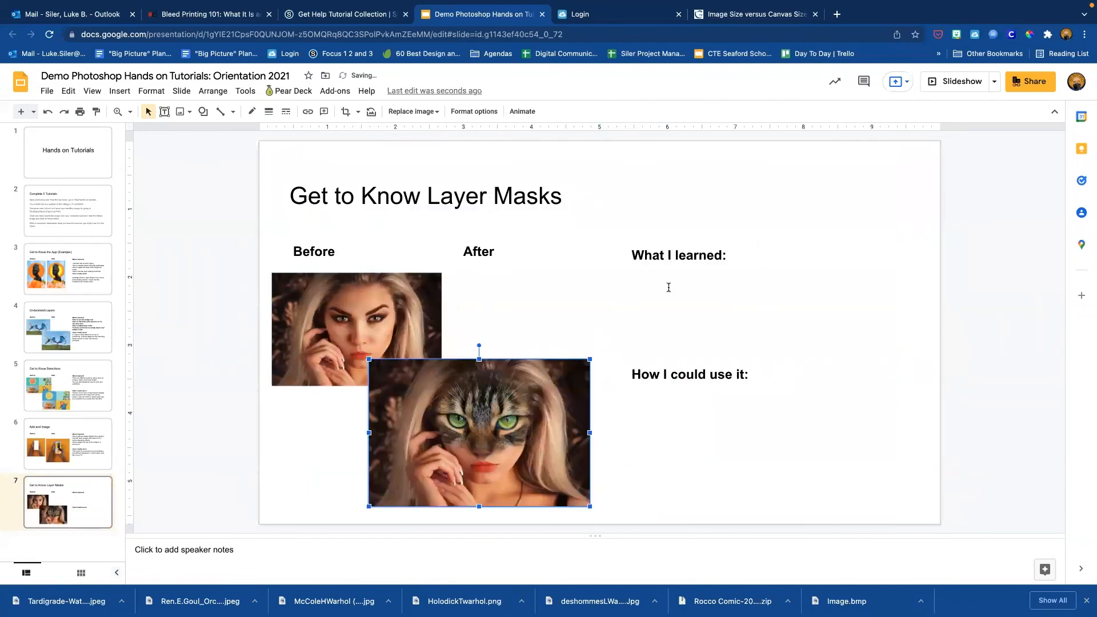
- Start a new line under "What I learned:" with the text "How to"
left_click(736, 257)
double_click(734, 257)
key("Return")
type("How to")
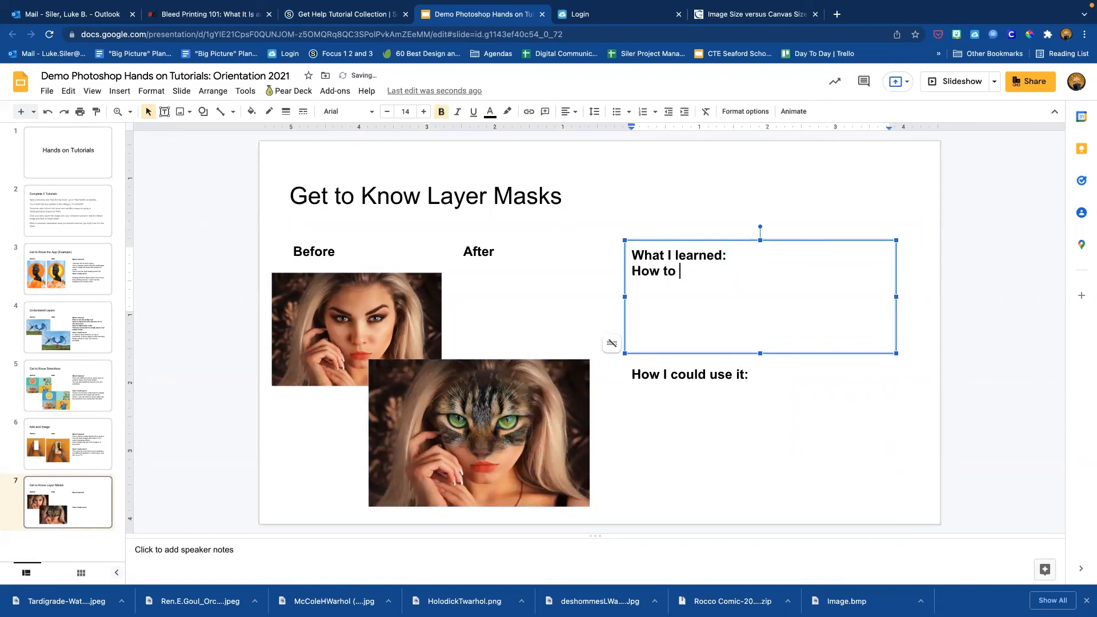